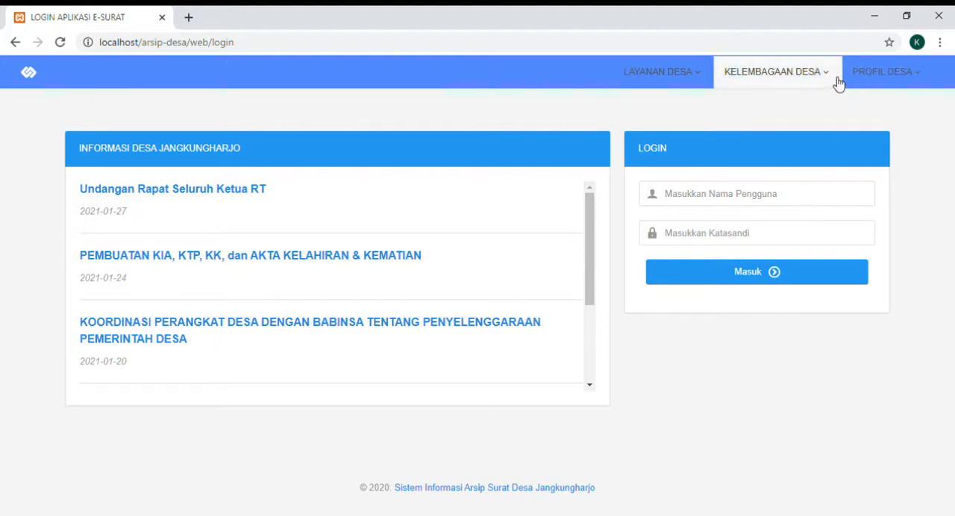
- Open the Gambaran Umum page of the village profile, read through it, and close it
{"action": "left_click", "coordinate": [883, 76]}
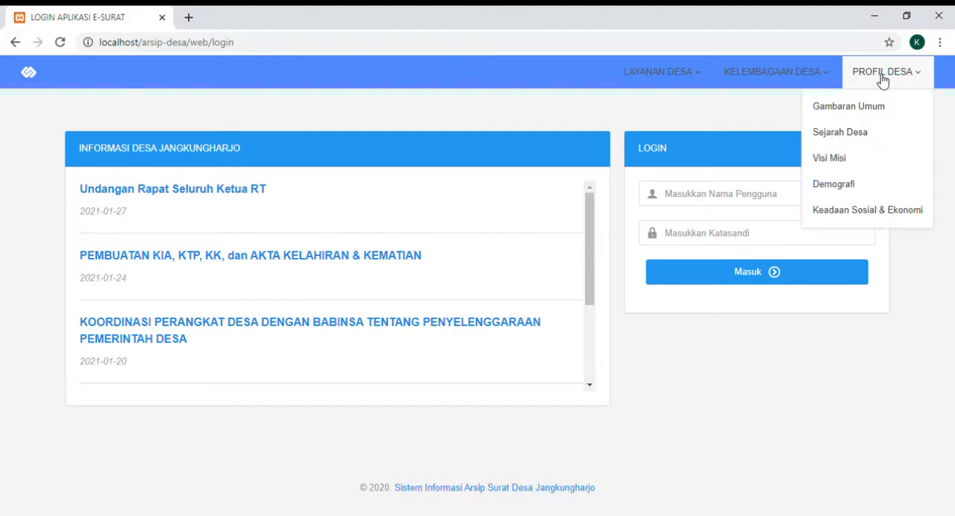
{"action": "left_click", "coordinate": [872, 109]}
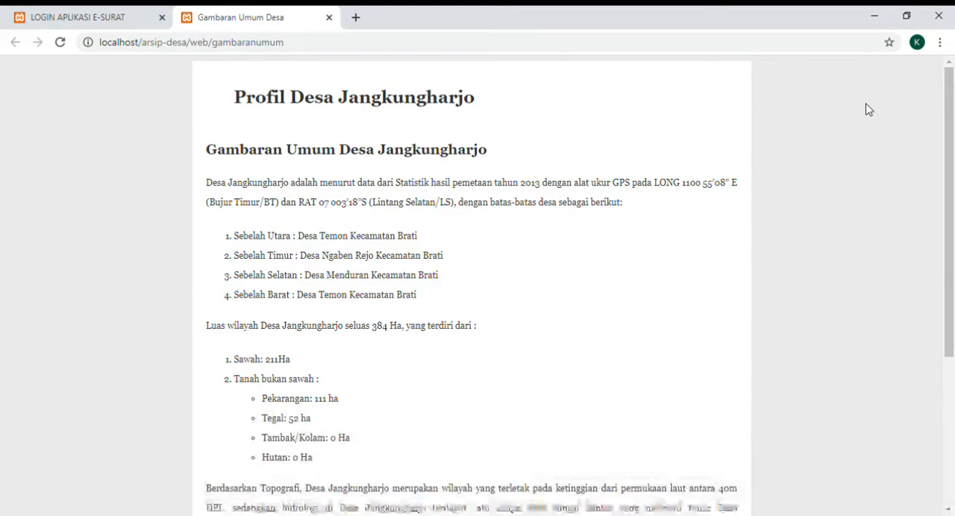
{"action": "scroll", "coordinate": [868, 110], "scroll_direction": "down", "scroll_amount": 1}
{"action": "scroll", "coordinate": [868, 109], "scroll_direction": "down", "scroll_amount": 3}
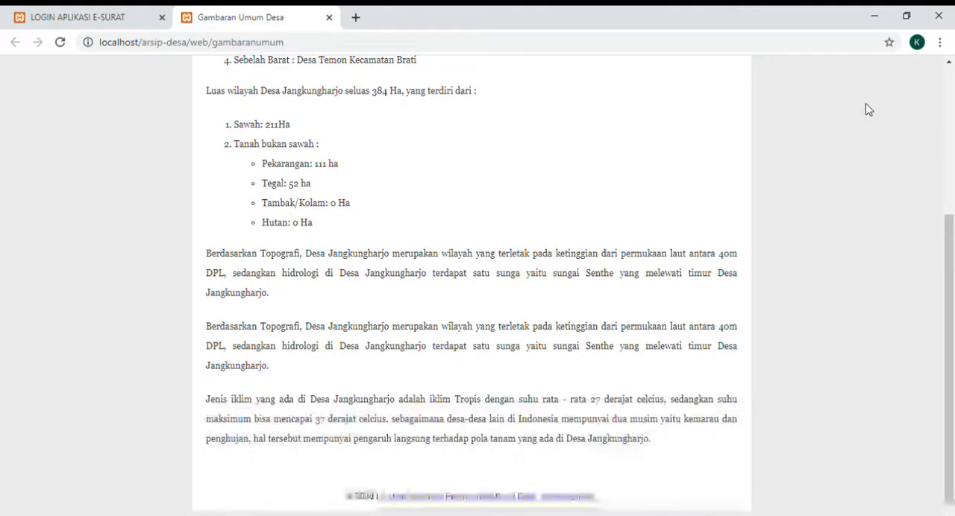
{"action": "scroll", "coordinate": [868, 110], "scroll_direction": "up", "scroll_amount": 3}
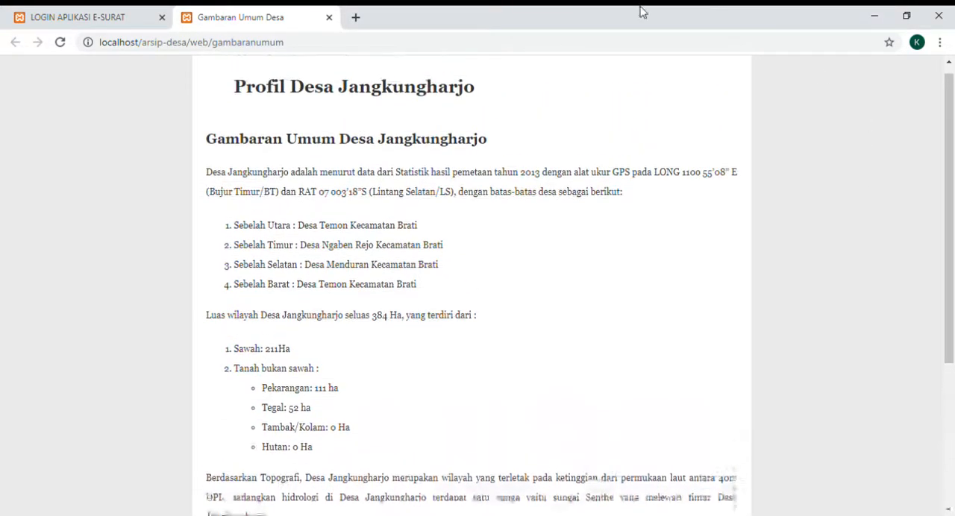
{"action": "left_click", "coordinate": [329, 17]}
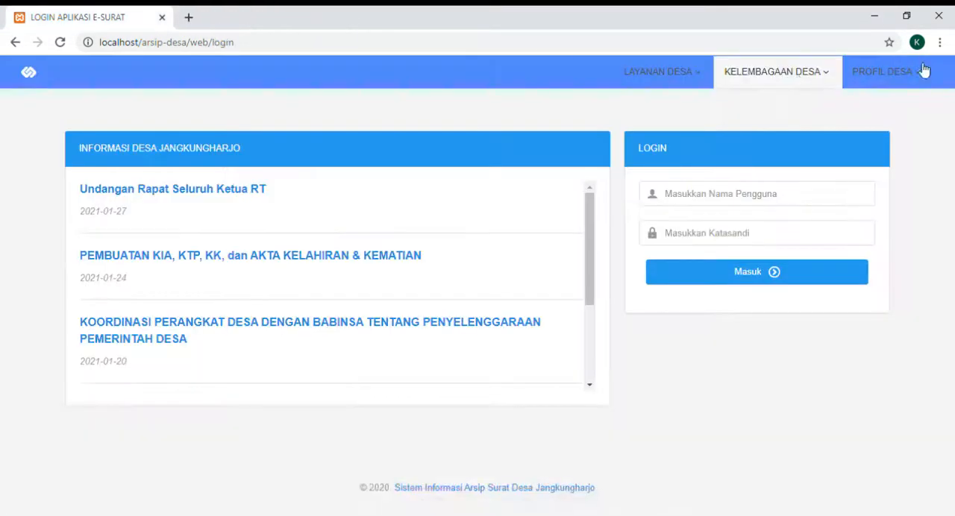
- View the village history on the Sejarah Desa profile page and close the page
{"action": "left_click", "coordinate": [919, 73]}
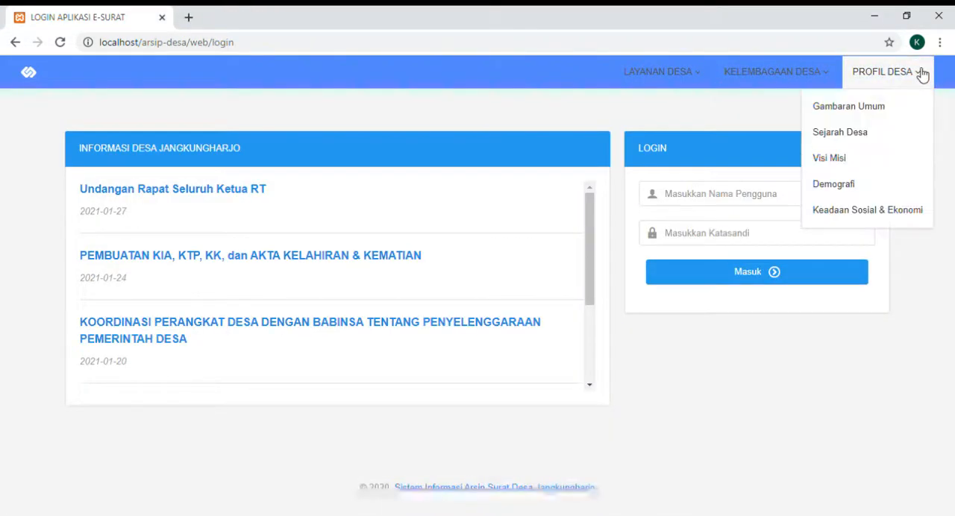
{"action": "left_click", "coordinate": [872, 133]}
{"action": "scroll", "coordinate": [870, 137], "scroll_direction": "down", "scroll_amount": 3}
{"action": "scroll", "coordinate": [871, 139], "scroll_direction": "down", "scroll_amount": 3}
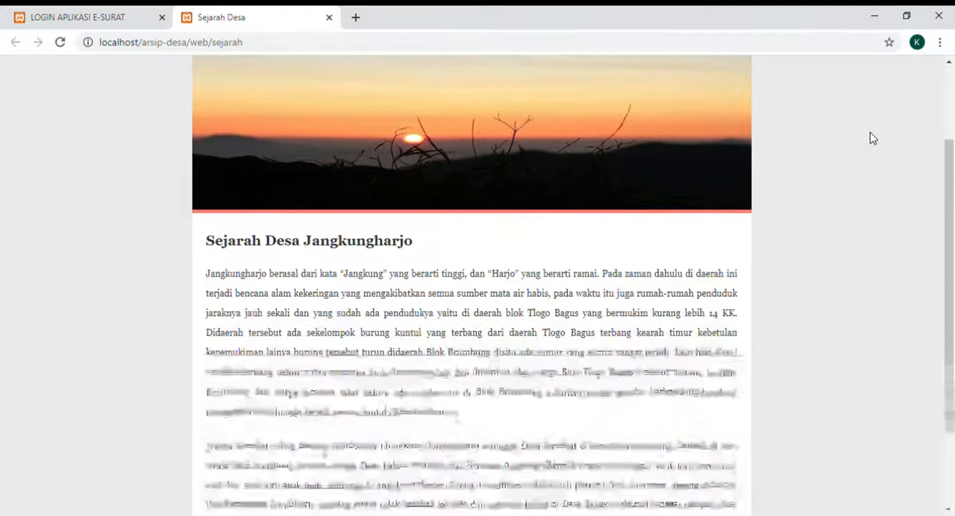
{"action": "left_click", "coordinate": [329, 18]}
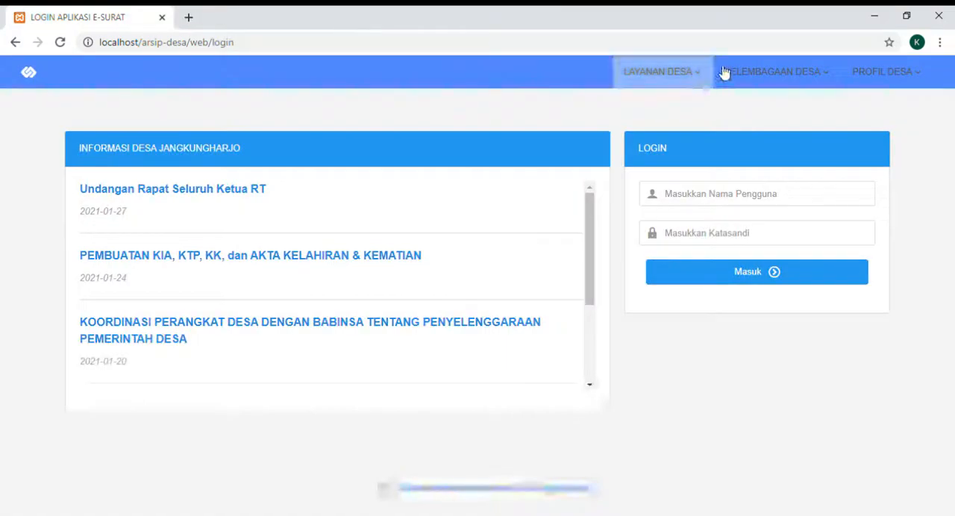
- Review the village's vision and mission on the Visi Misi profile page and close it
{"action": "left_click", "coordinate": [906, 79]}
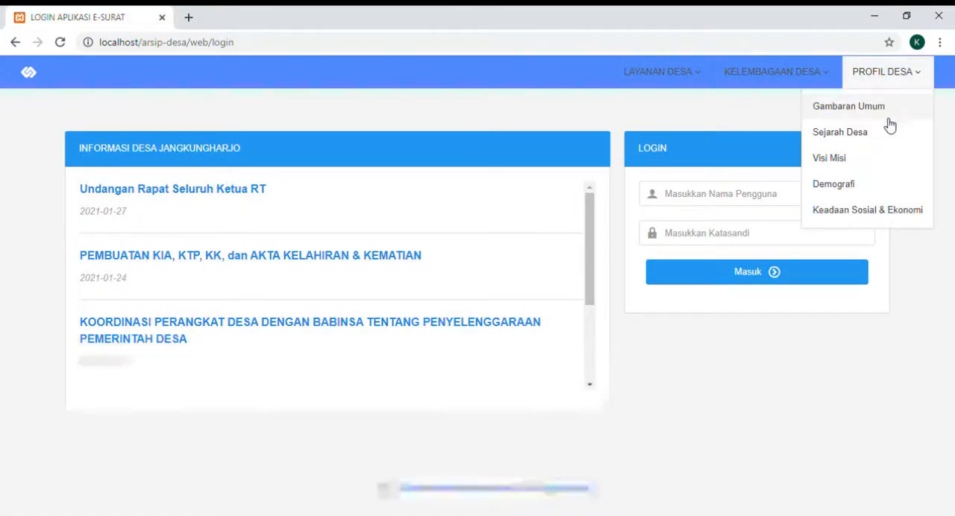
{"action": "left_click", "coordinate": [830, 158]}
{"action": "scroll", "coordinate": [838, 162], "scroll_direction": "down", "scroll_amount": 2}
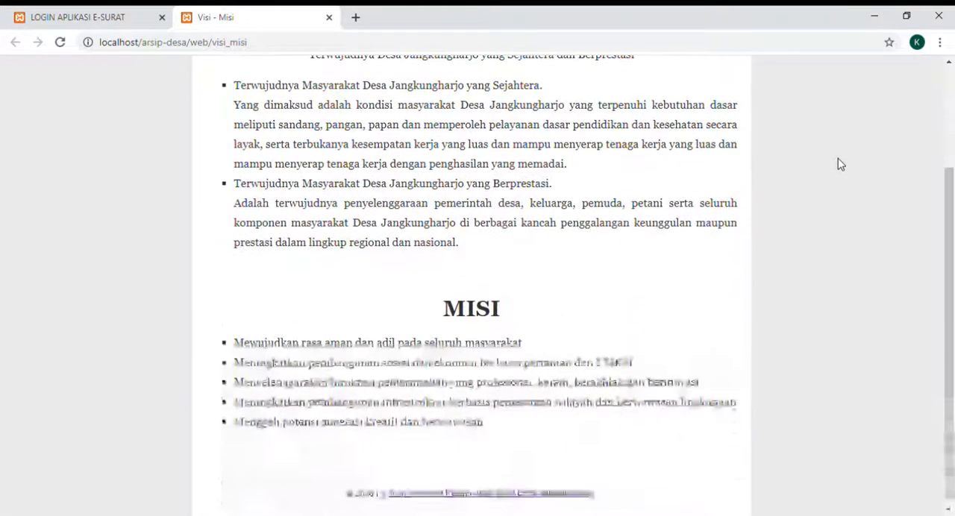
{"action": "scroll", "coordinate": [838, 164], "scroll_direction": "up", "scroll_amount": 2}
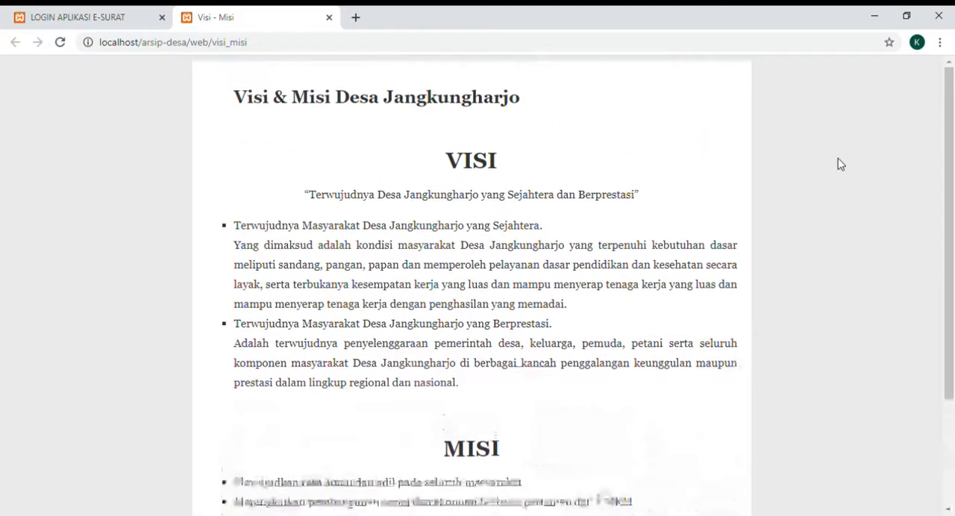
{"action": "left_click", "coordinate": [329, 17]}
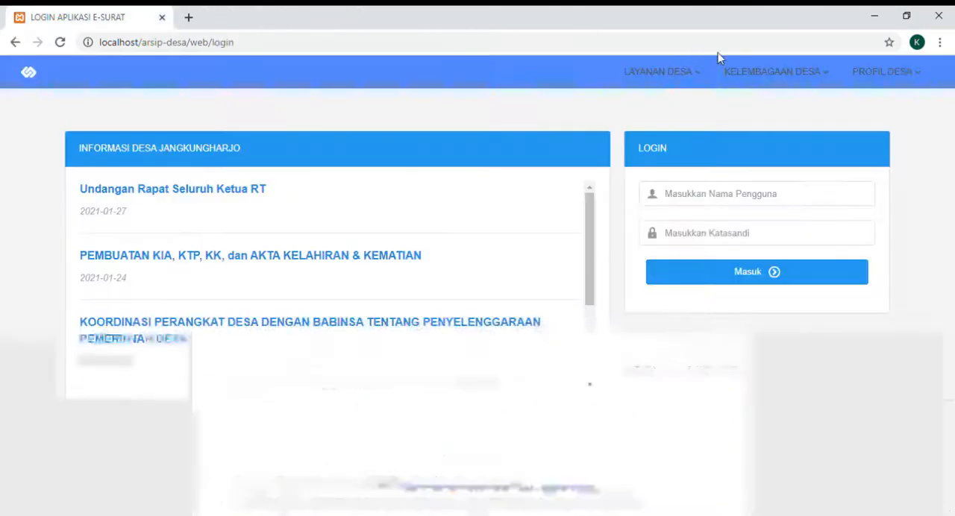
- Examine the population, religion and education tables on the Demografi profile page and close it
{"action": "left_click", "coordinate": [866, 71]}
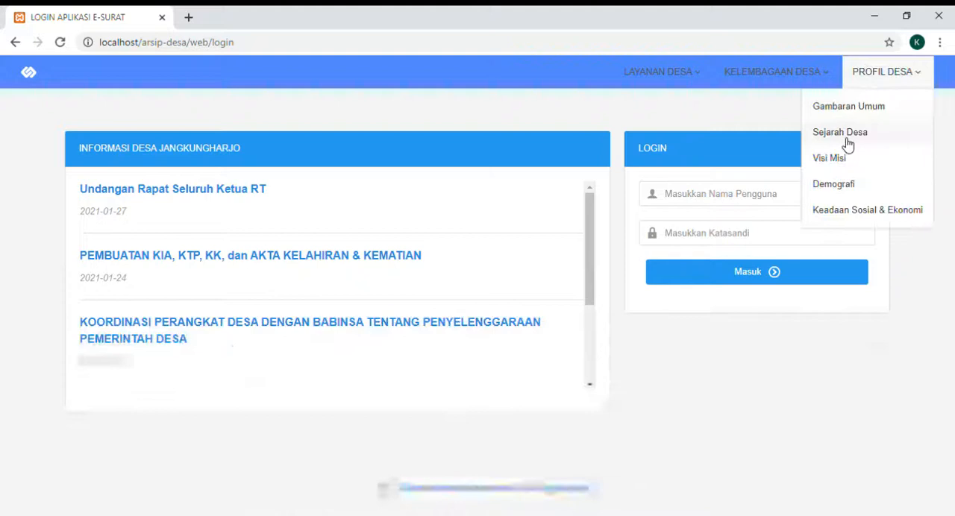
{"action": "left_click", "coordinate": [846, 191]}
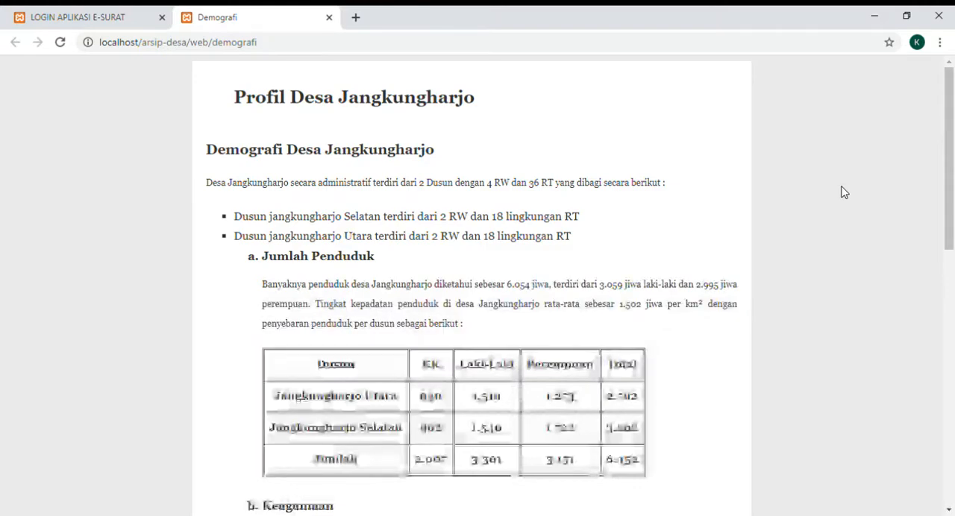
{"action": "scroll", "coordinate": [844, 192], "scroll_direction": "down", "scroll_amount": 3}
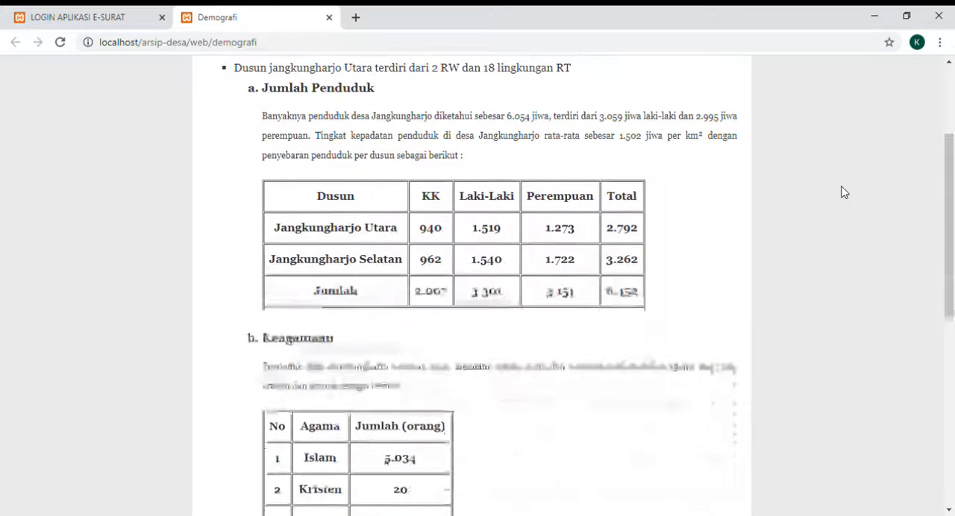
{"action": "scroll", "coordinate": [844, 192], "scroll_direction": "down", "scroll_amount": 1}
{"action": "scroll", "coordinate": [844, 192], "scroll_direction": "down", "scroll_amount": 4}
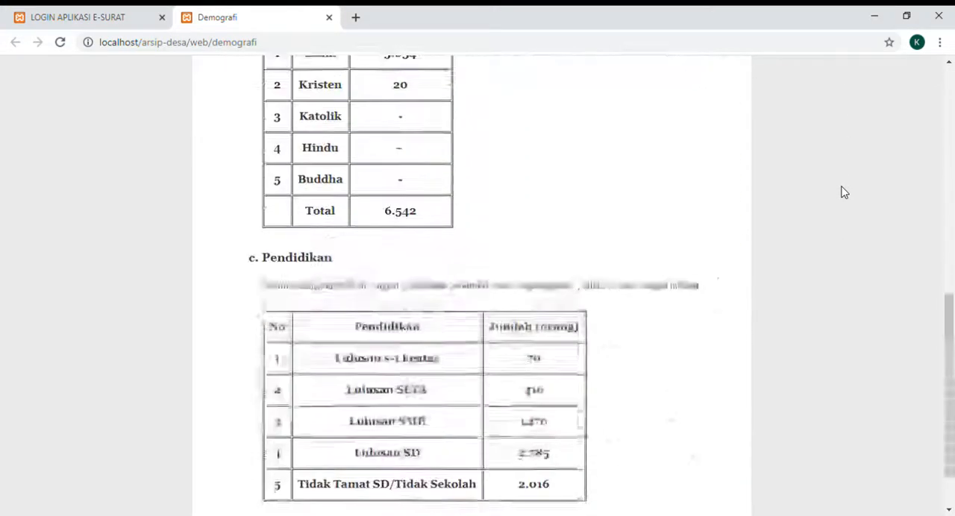
{"action": "scroll", "coordinate": [844, 193], "scroll_direction": "up", "scroll_amount": 7}
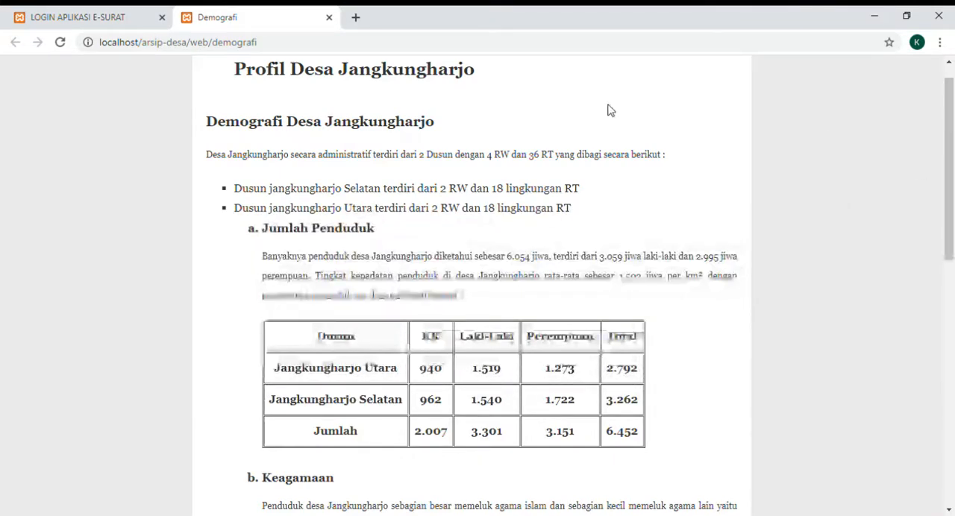
{"action": "left_click", "coordinate": [329, 17]}
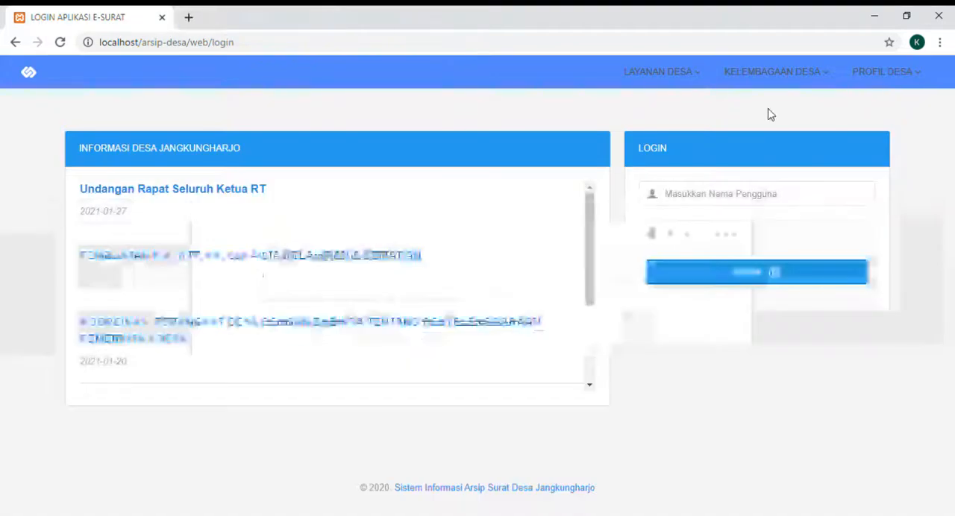
- Examine the livelihood, livestock and facilities tables on the Keadaan Sosial & Ekonomi profile page and close it
{"action": "left_click", "coordinate": [920, 71]}
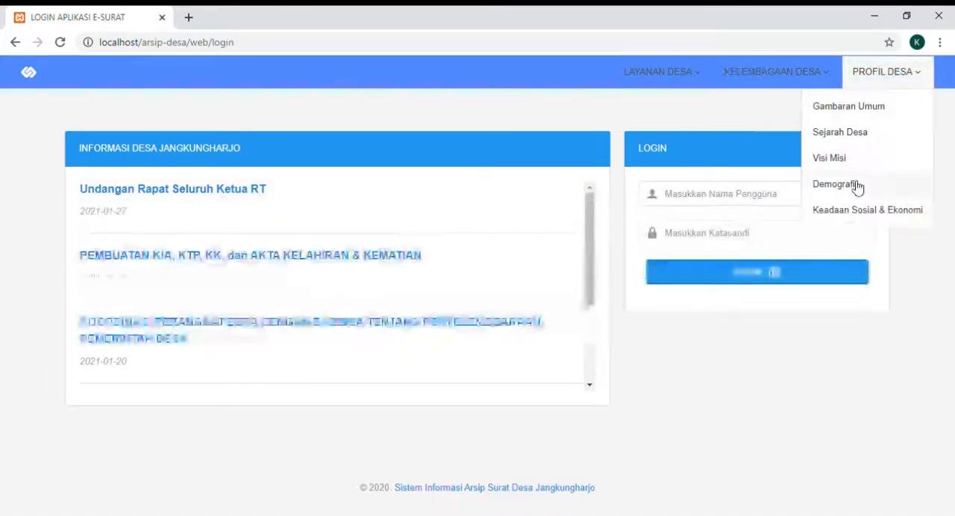
{"action": "left_click", "coordinate": [847, 212]}
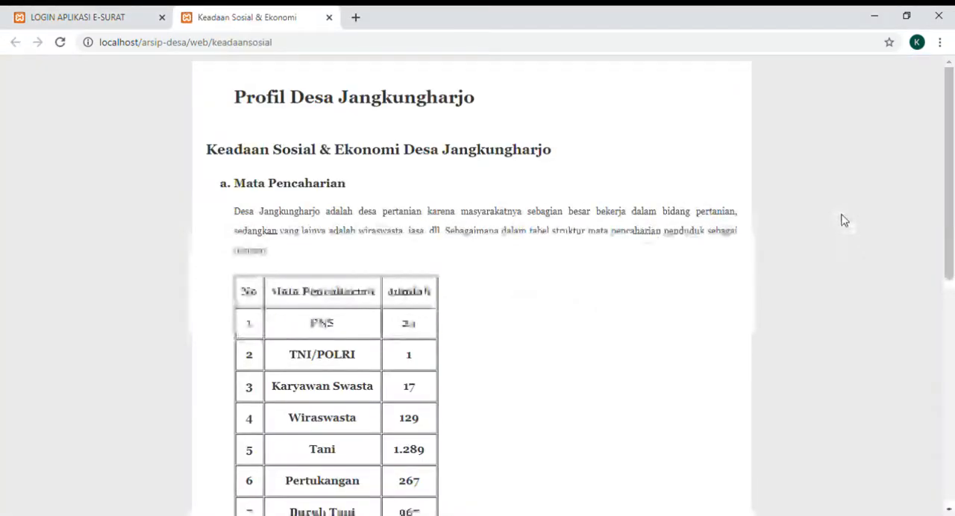
{"action": "scroll", "coordinate": [844, 220], "scroll_direction": "down", "scroll_amount": 2}
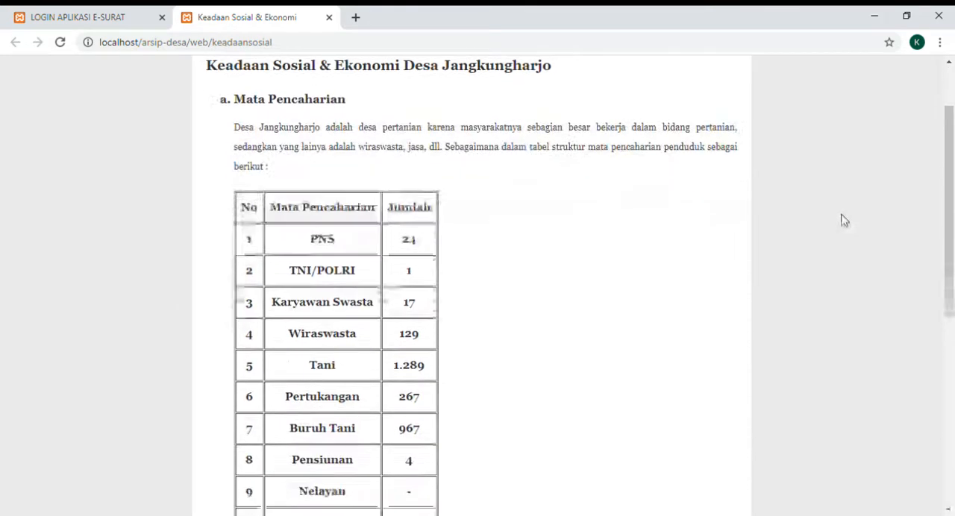
{"action": "scroll", "coordinate": [844, 220], "scroll_direction": "up", "scroll_amount": 1}
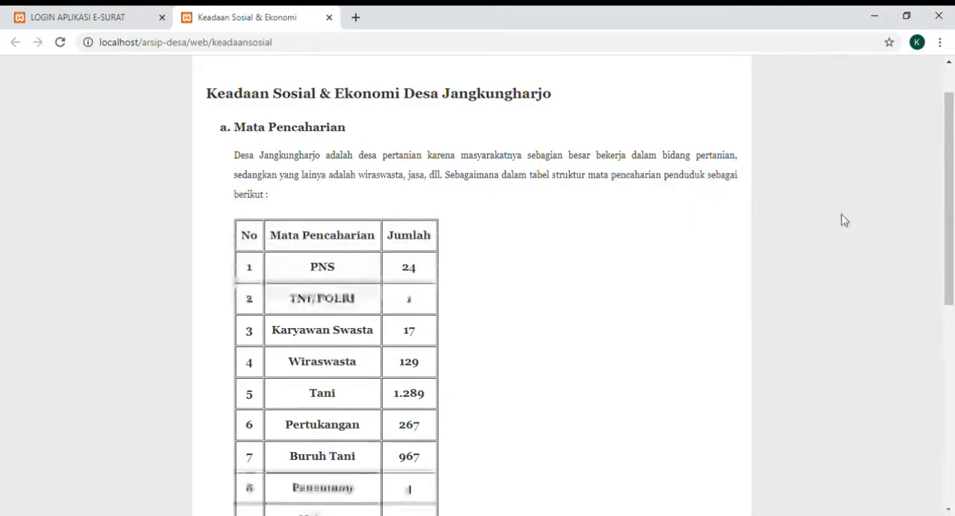
{"action": "scroll", "coordinate": [844, 220], "scroll_direction": "down", "scroll_amount": 2}
{"action": "scroll", "coordinate": [844, 221], "scroll_direction": "down", "scroll_amount": 5}
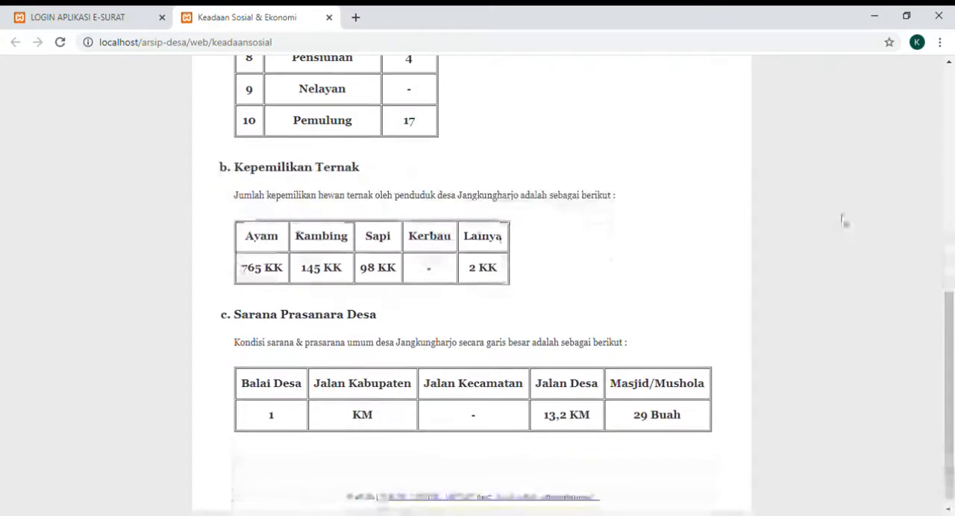
{"action": "left_click", "coordinate": [328, 18]}
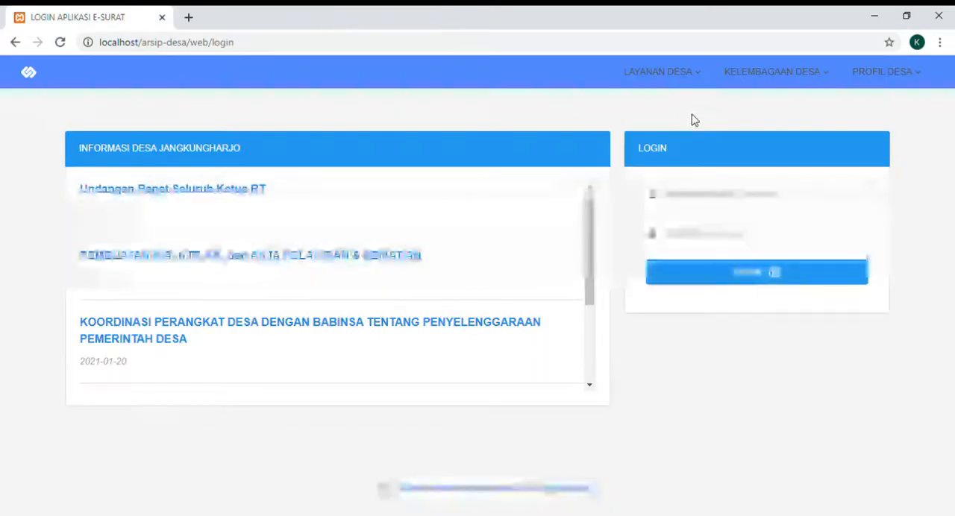
- View the village government organisation chart under Kelembagaan Desa, Pemerintah Desa, and close it
{"action": "left_click", "coordinate": [784, 90]}
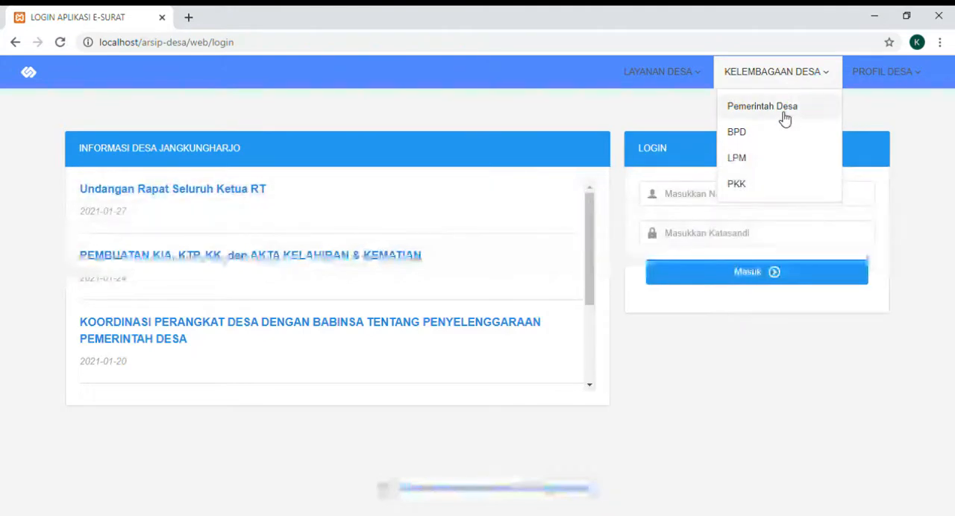
{"action": "left_click", "coordinate": [782, 118]}
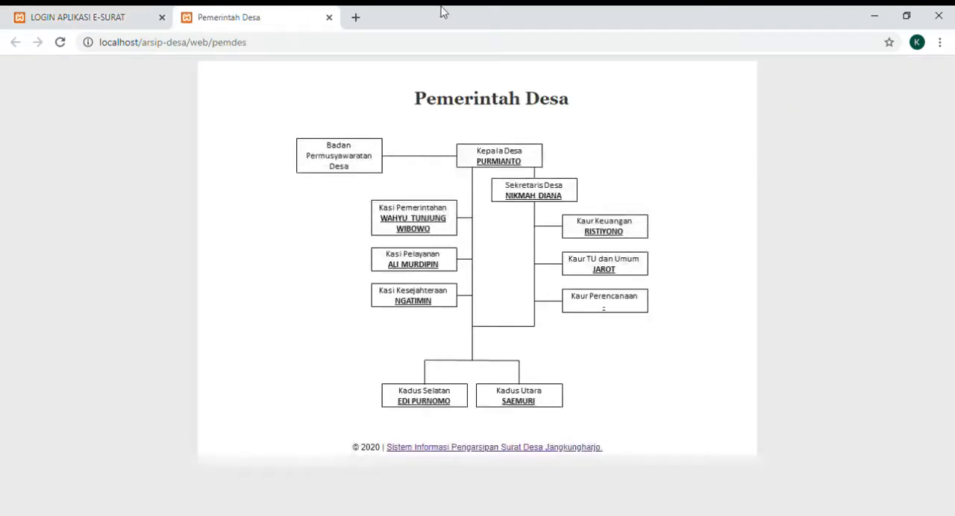
{"action": "left_click", "coordinate": [329, 18]}
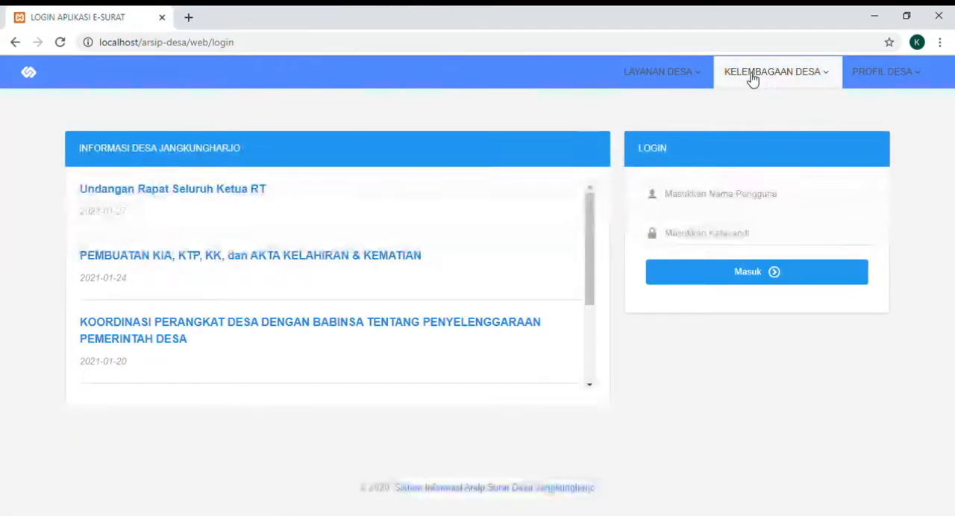
- Review the members and duties on the BPD page of the village institutions and close it
{"action": "left_click", "coordinate": [751, 74]}
{"action": "left_click", "coordinate": [741, 134]}
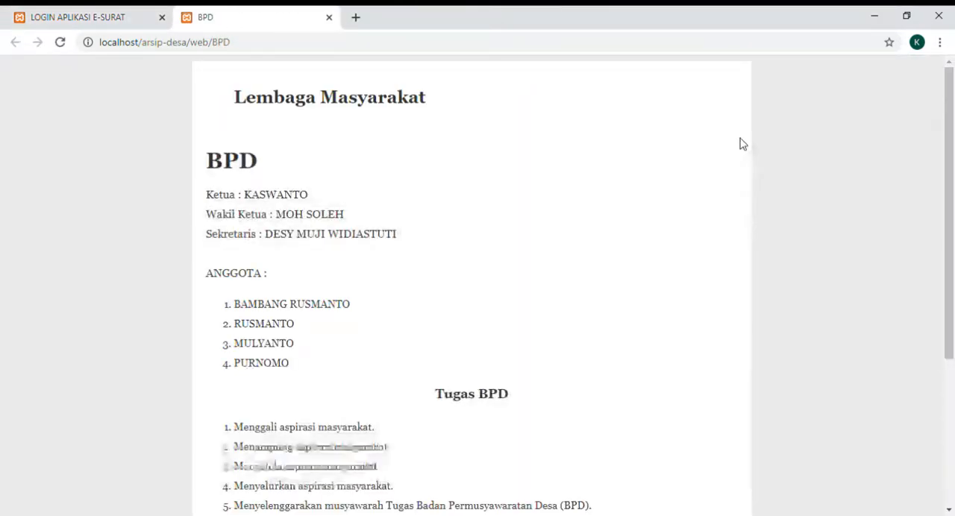
{"action": "scroll", "coordinate": [743, 143], "scroll_direction": "down", "scroll_amount": 3}
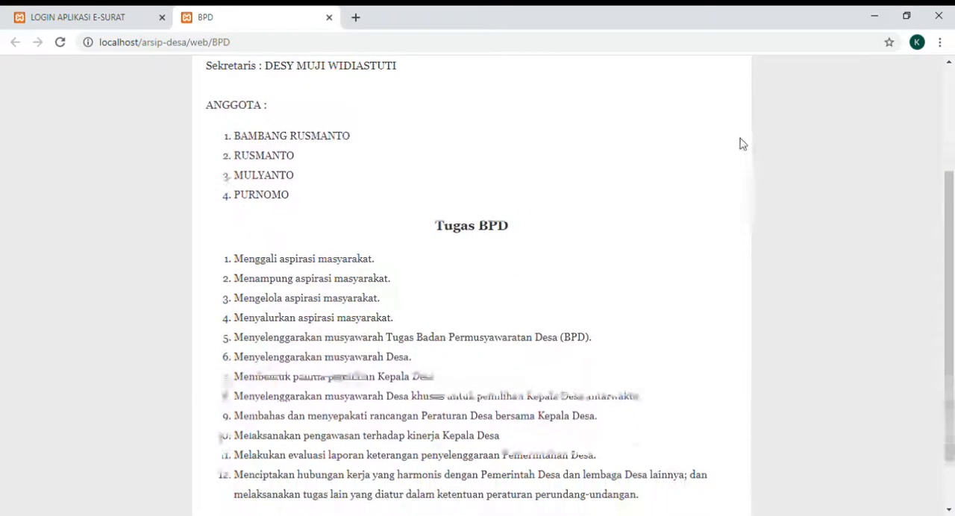
{"action": "left_click", "coordinate": [329, 17]}
- View the description and functions on the LPM page of the village institutions and close it
{"action": "left_click", "coordinate": [770, 79]}
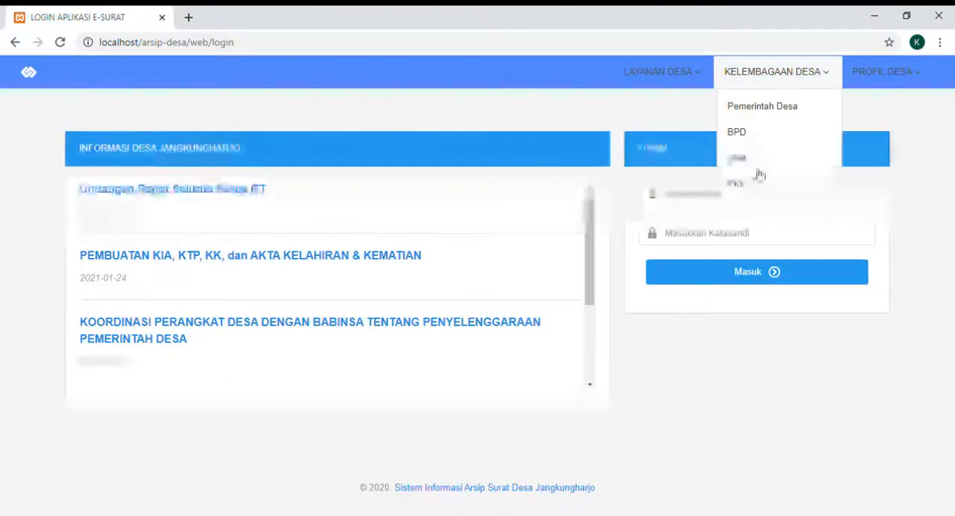
{"action": "left_click", "coordinate": [737, 158]}
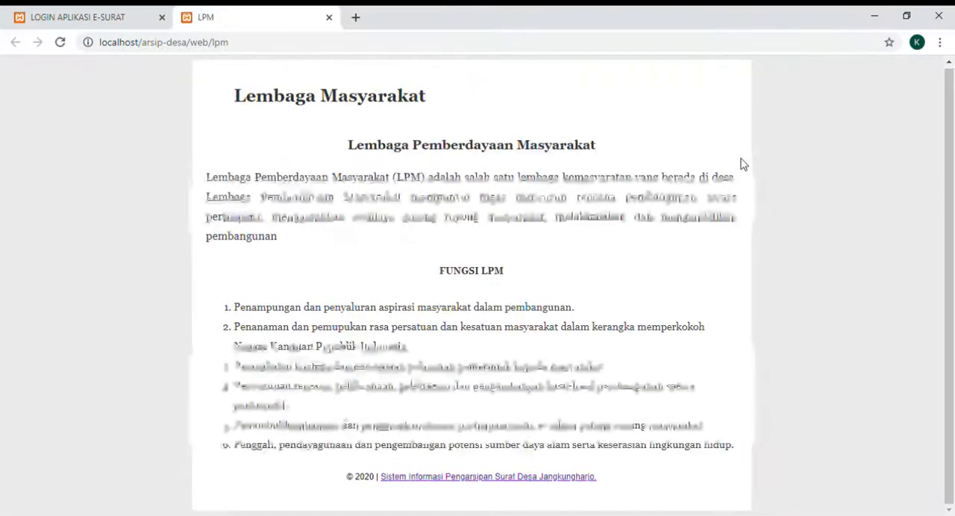
{"action": "left_click", "coordinate": [329, 17]}
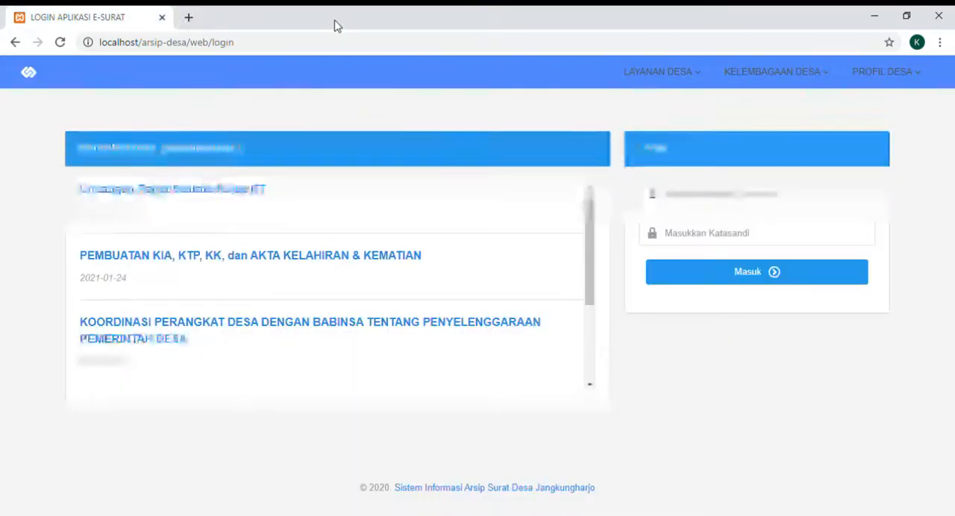
- Review the members, duties and functions on the PKK page of the village institutions and close it
{"action": "left_click", "coordinate": [774, 86]}
{"action": "left_click", "coordinate": [749, 186]}
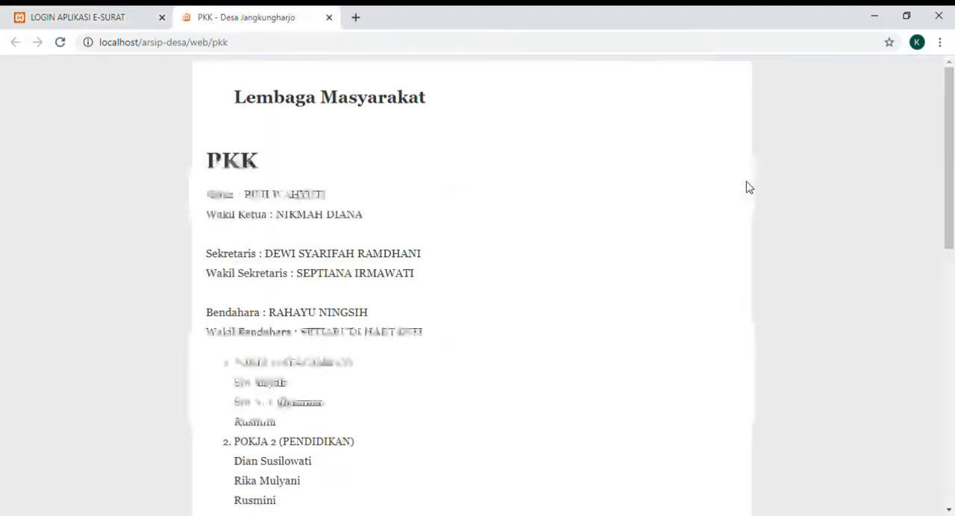
{"action": "scroll", "coordinate": [749, 187], "scroll_direction": "down", "scroll_amount": 5}
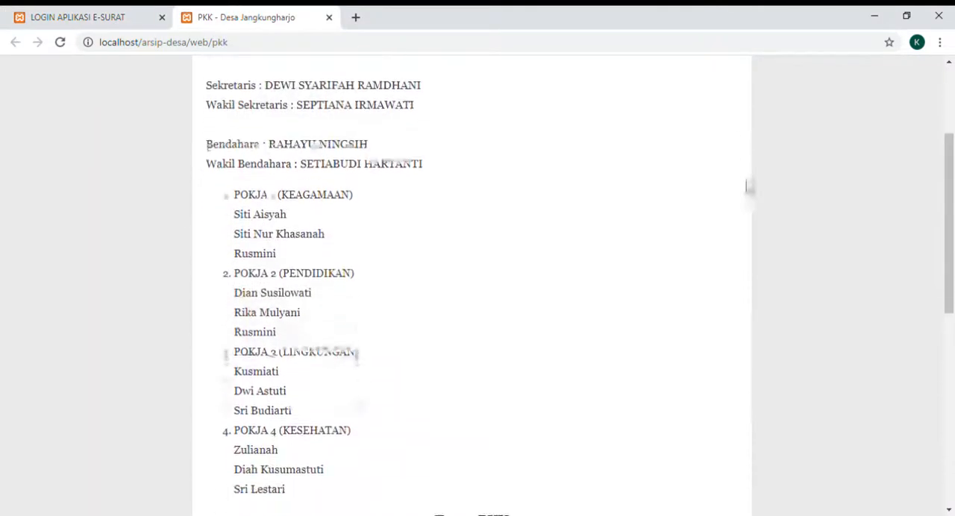
{"action": "scroll", "coordinate": [749, 186], "scroll_direction": "down", "scroll_amount": 3}
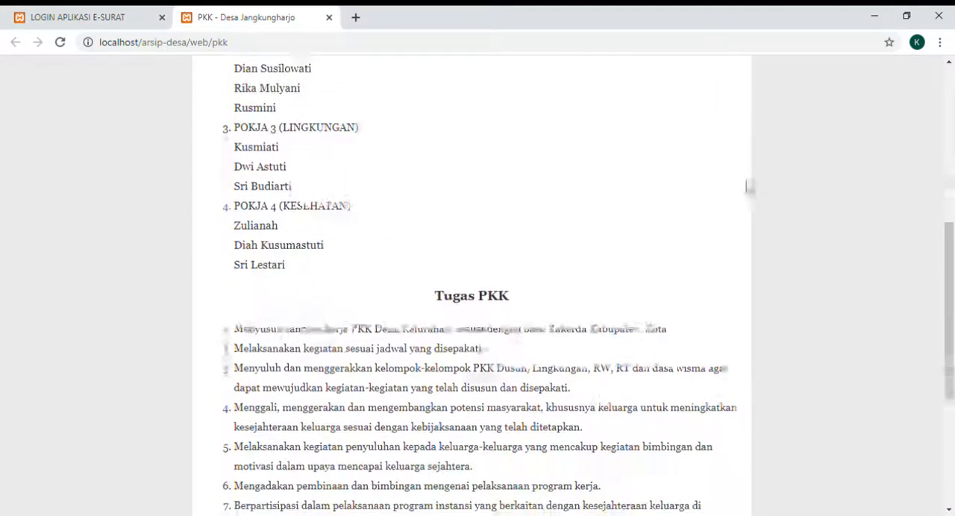
{"action": "scroll", "coordinate": [749, 187], "scroll_direction": "down", "scroll_amount": 4}
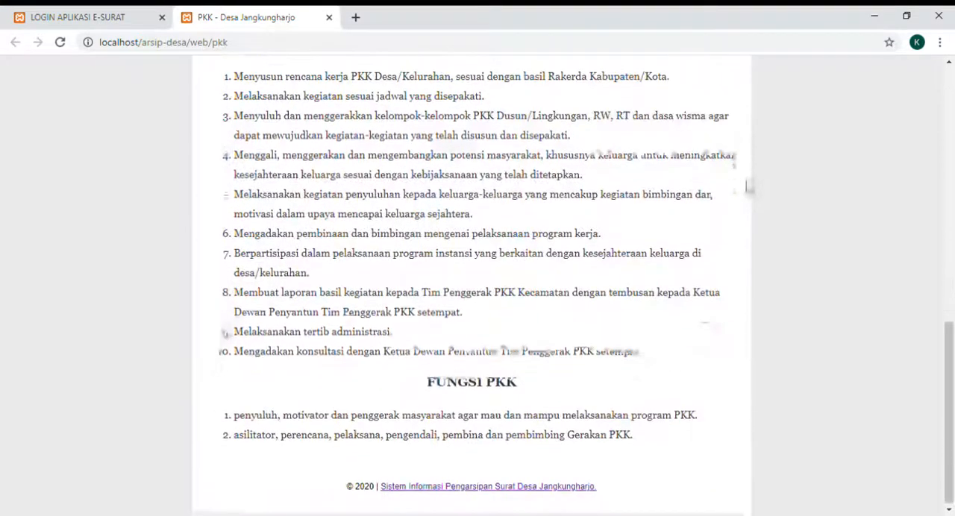
{"action": "left_click", "coordinate": [328, 16]}
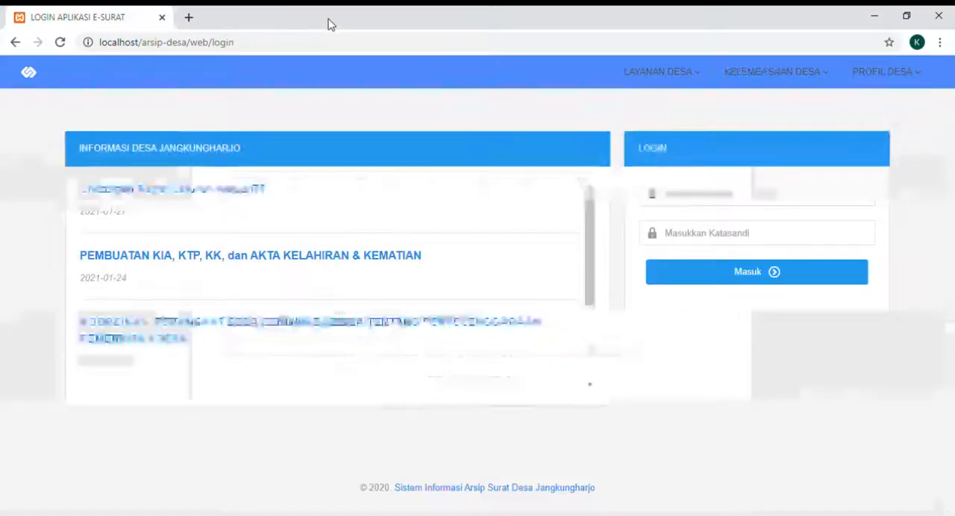
- View the birth certificate and adoption requirements on the Kependudukan page under Layanan Desa and close it
{"action": "left_click", "coordinate": [678, 85]}
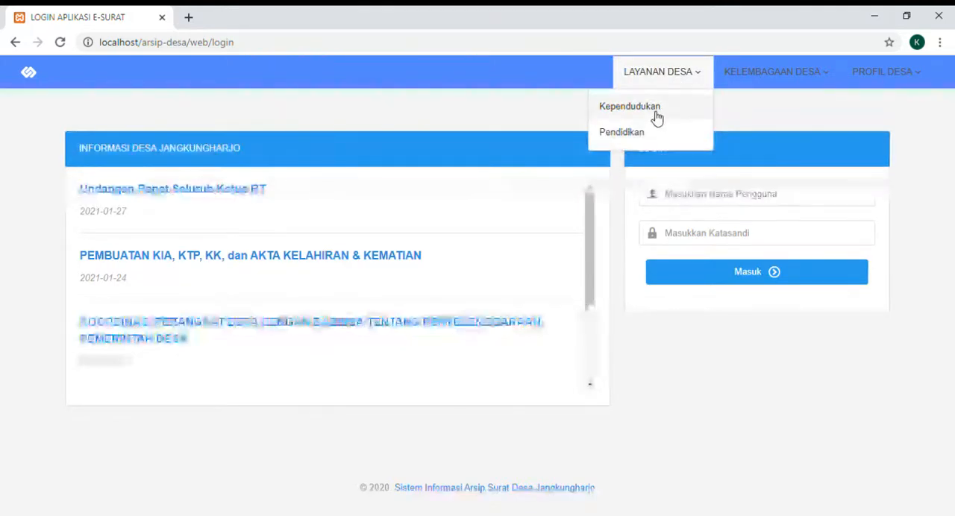
{"action": "left_click", "coordinate": [656, 117]}
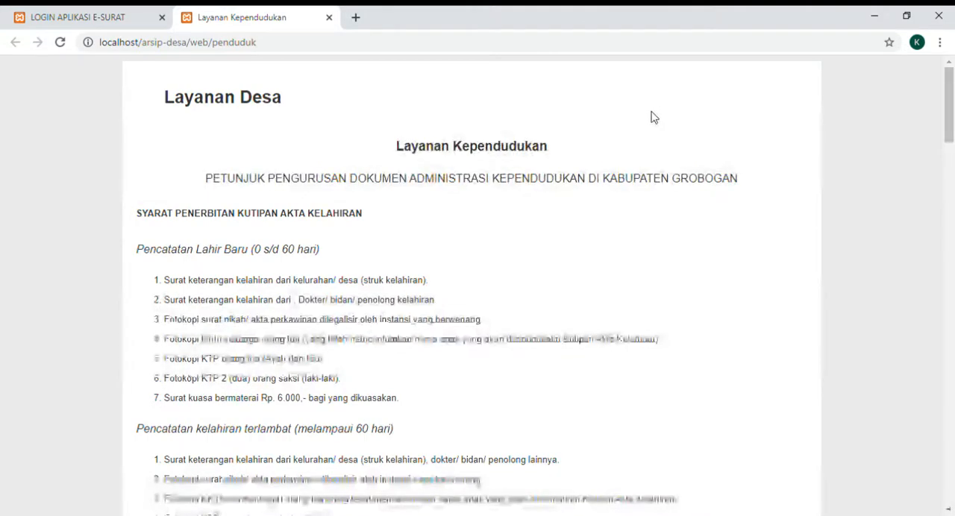
{"action": "scroll", "coordinate": [653, 117], "scroll_direction": "down", "scroll_amount": 3}
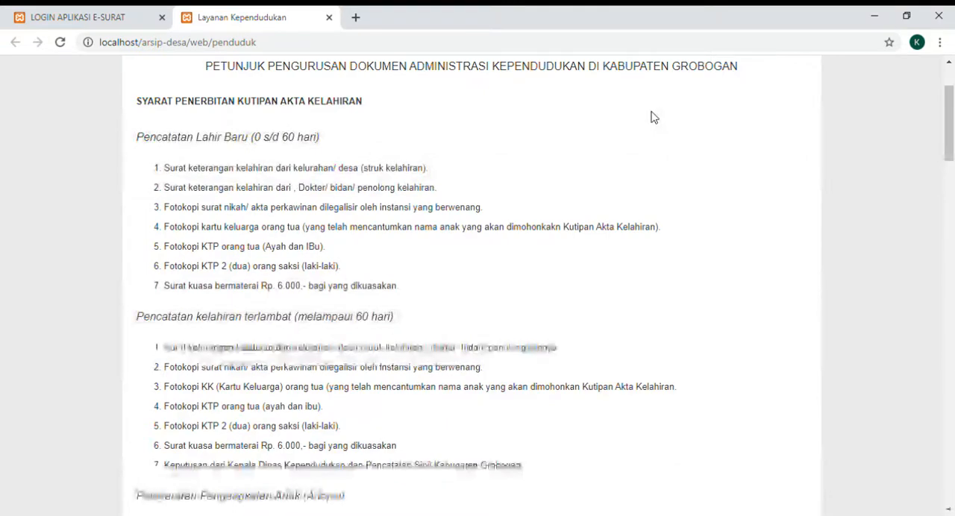
{"action": "scroll", "coordinate": [653, 117], "scroll_direction": "down", "scroll_amount": 4}
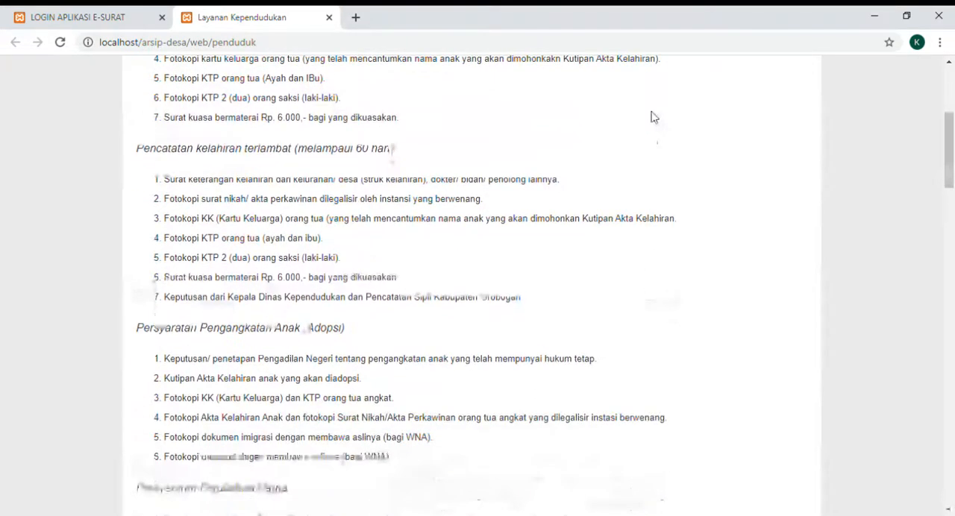
{"action": "scroll", "coordinate": [653, 117], "scroll_direction": "up", "scroll_amount": 5}
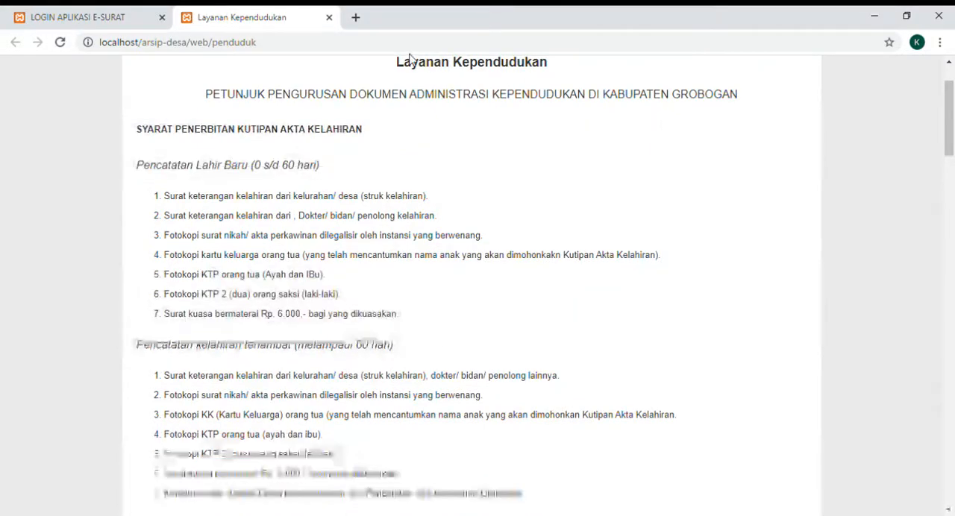
{"action": "left_click", "coordinate": [329, 18]}
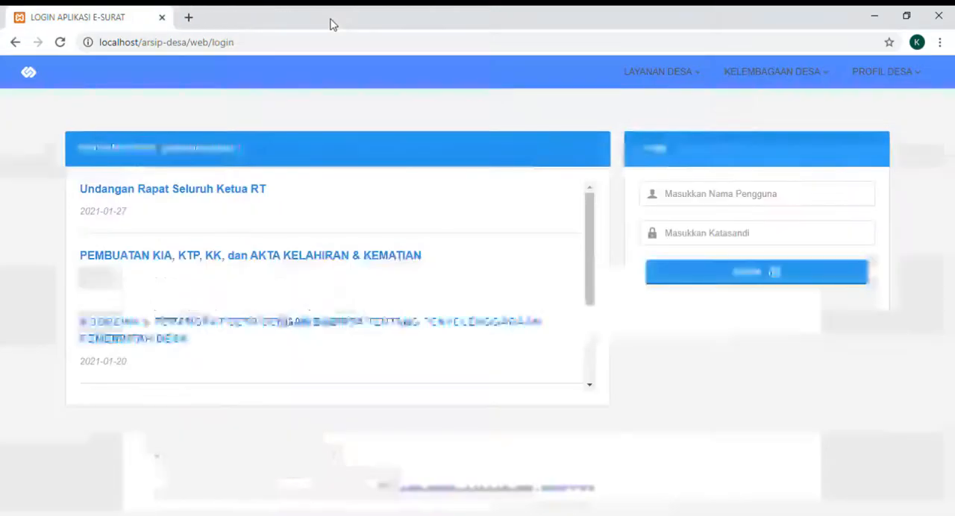
- Look through the school photos on the Pendidikan page under Layanan Desa and close it
{"action": "left_click", "coordinate": [683, 78]}
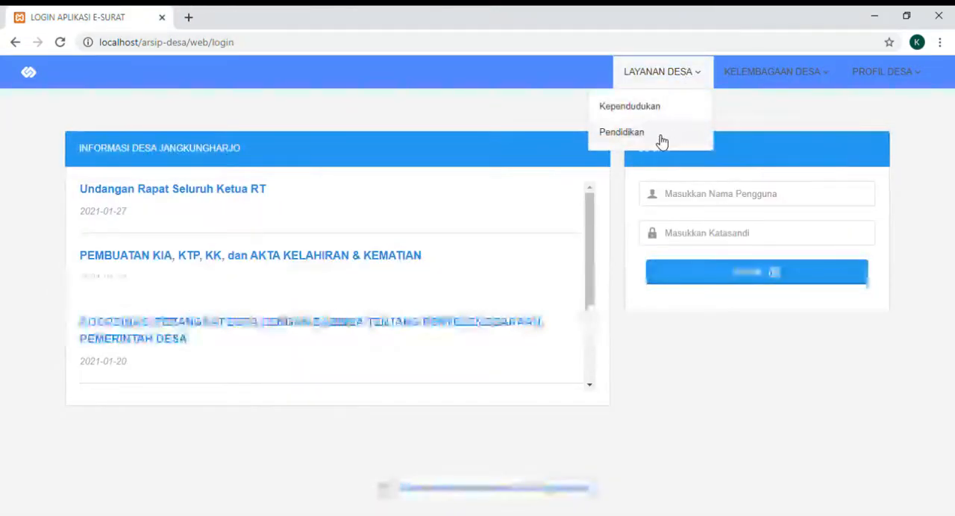
{"action": "left_click", "coordinate": [661, 140]}
{"action": "scroll", "coordinate": [662, 142], "scroll_direction": "down", "scroll_amount": 1}
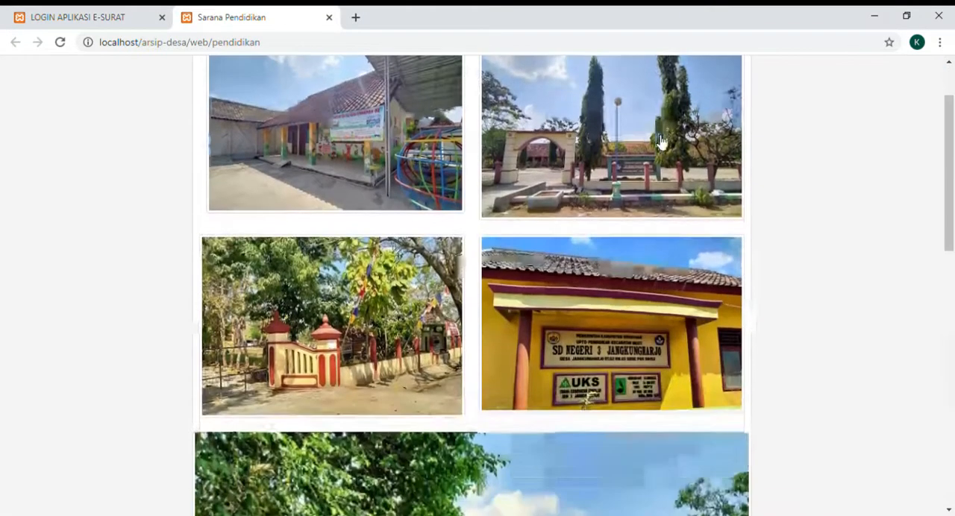
{"action": "scroll", "coordinate": [661, 141], "scroll_direction": "up", "scroll_amount": 1}
{"action": "scroll", "coordinate": [661, 140], "scroll_direction": "down", "scroll_amount": 1}
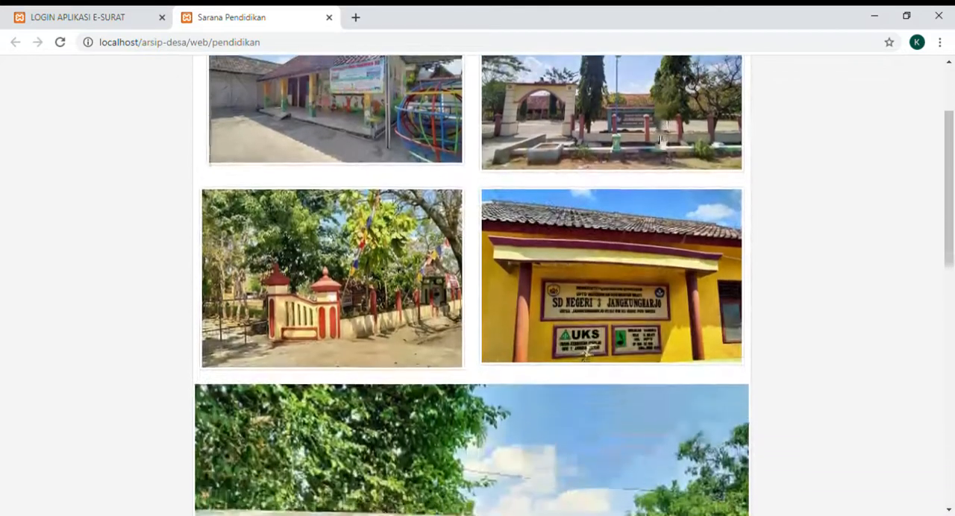
{"action": "scroll", "coordinate": [662, 140], "scroll_direction": "down", "scroll_amount": 4}
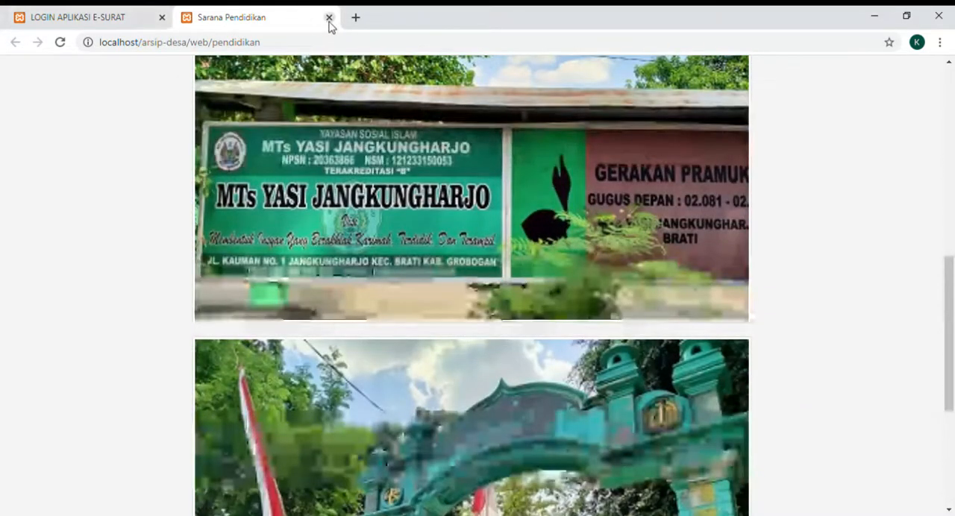
{"action": "left_click", "coordinate": [329, 17]}
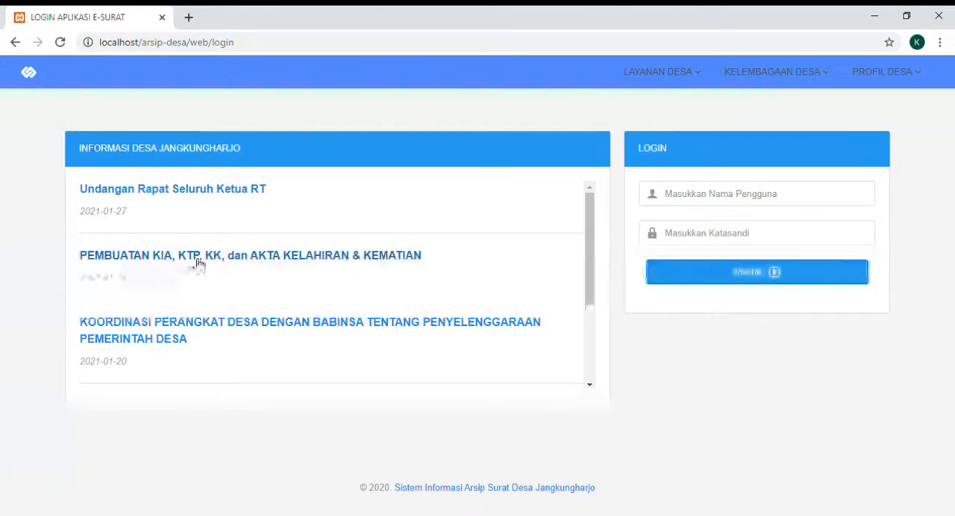
- Read the village announcements on making KIA, KTP and KK, the KKN TIM 1 UNDIP 2020 reception and the HUT Ke-75 guidelines, closing each
{"action": "left_click", "coordinate": [263, 260]}
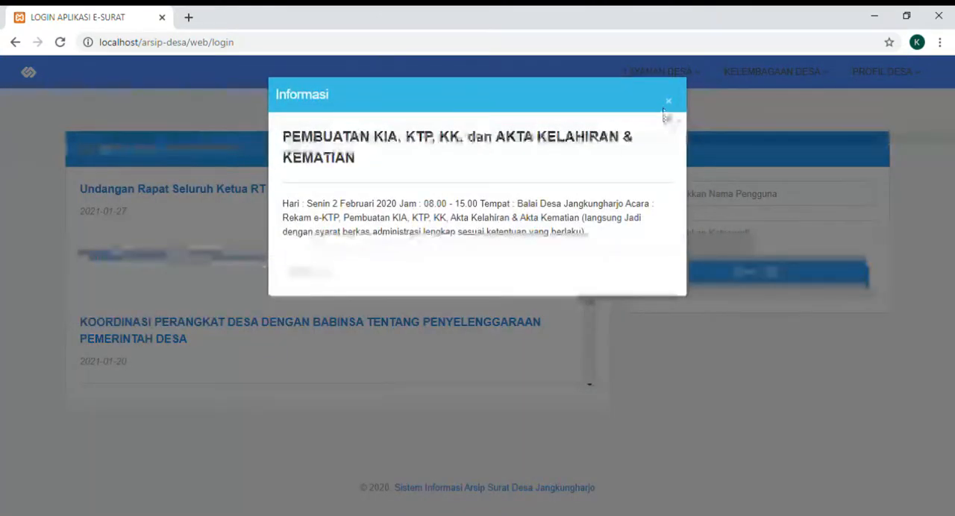
{"action": "left_click", "coordinate": [669, 102]}
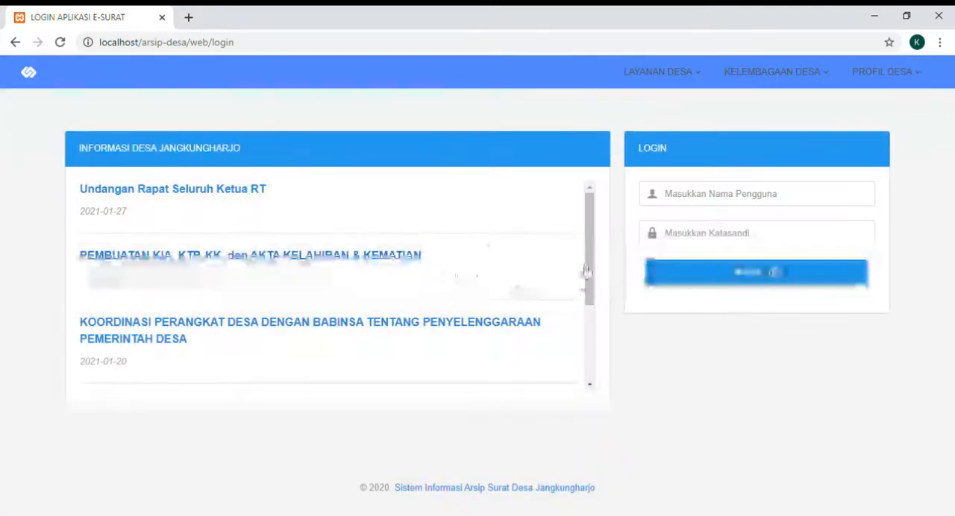
{"action": "left_click_drag", "start_coordinate": [586, 272], "coordinate": [583, 336]}
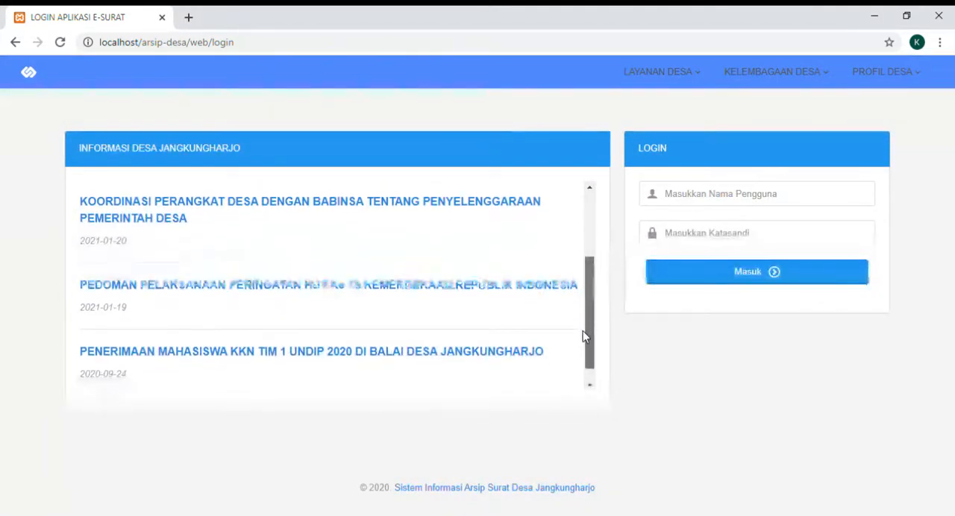
{"action": "left_click", "coordinate": [341, 363]}
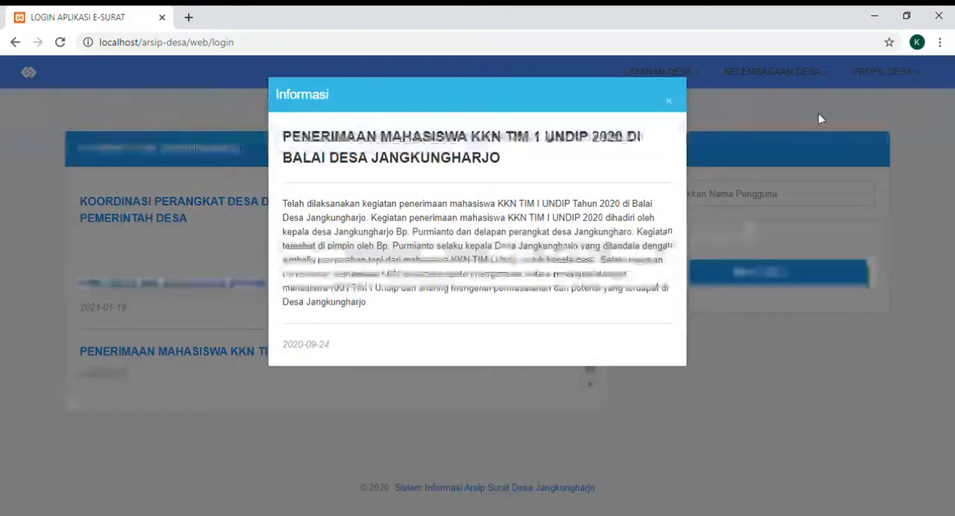
{"action": "left_click", "coordinate": [669, 101]}
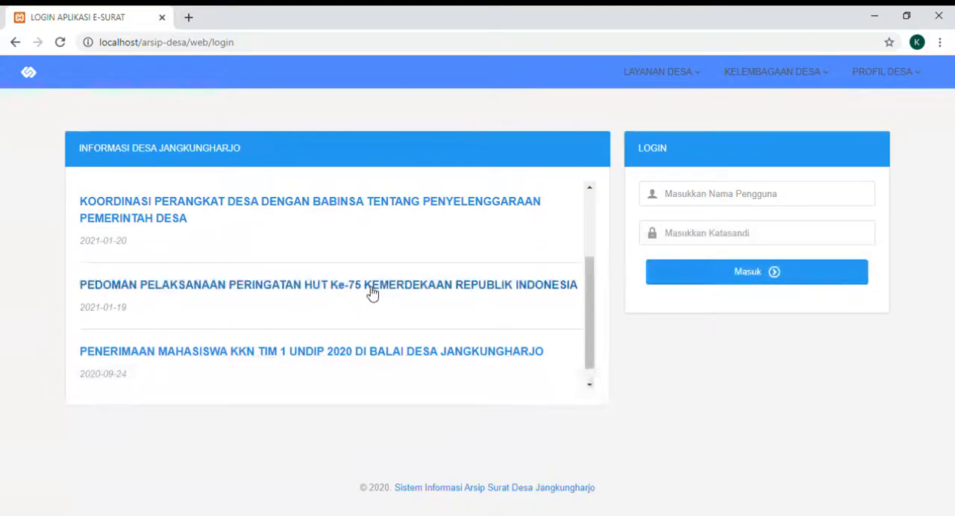
{"action": "left_click", "coordinate": [396, 290]}
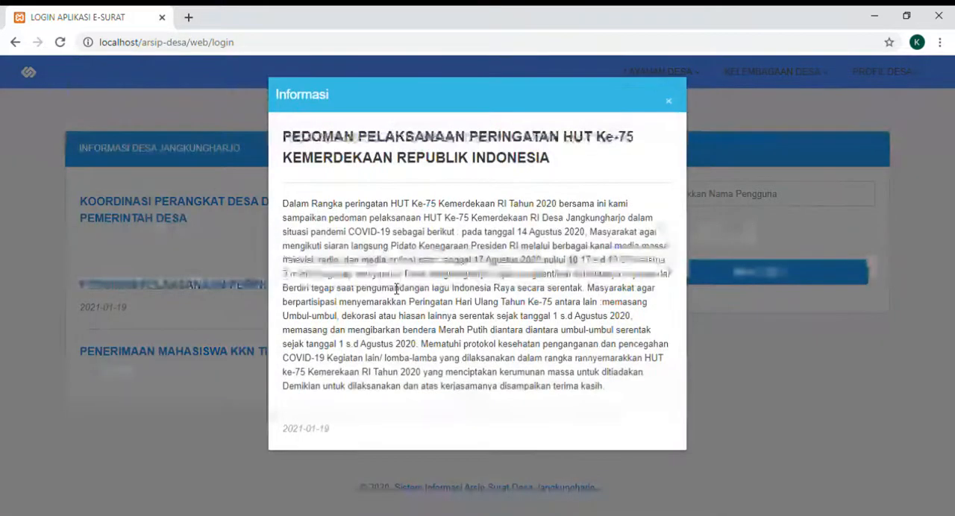
{"action": "left_click", "coordinate": [669, 101]}
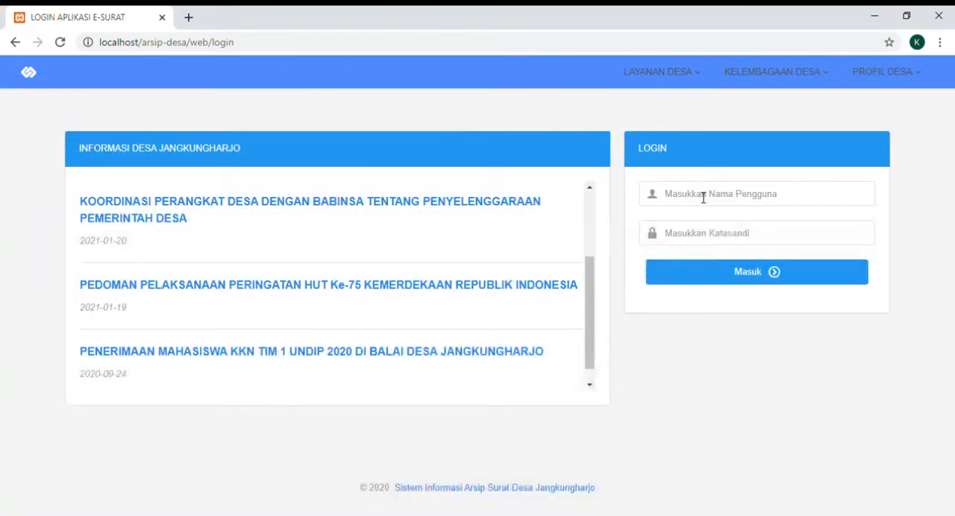
- Log in with the user name admin2 and the account password
{"action": "left_click", "coordinate": [744, 202]}
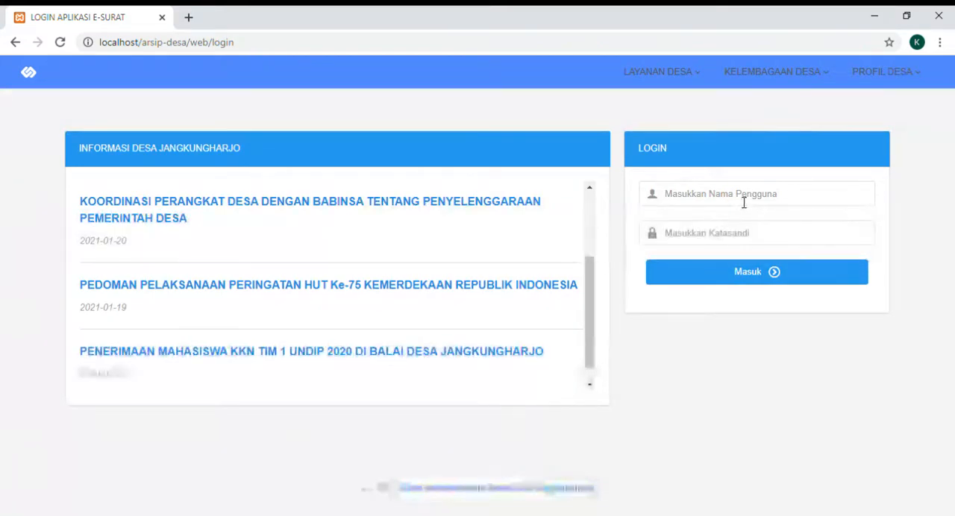
{"action": "key", "text": "Down"}
{"action": "key", "text": "Return"}
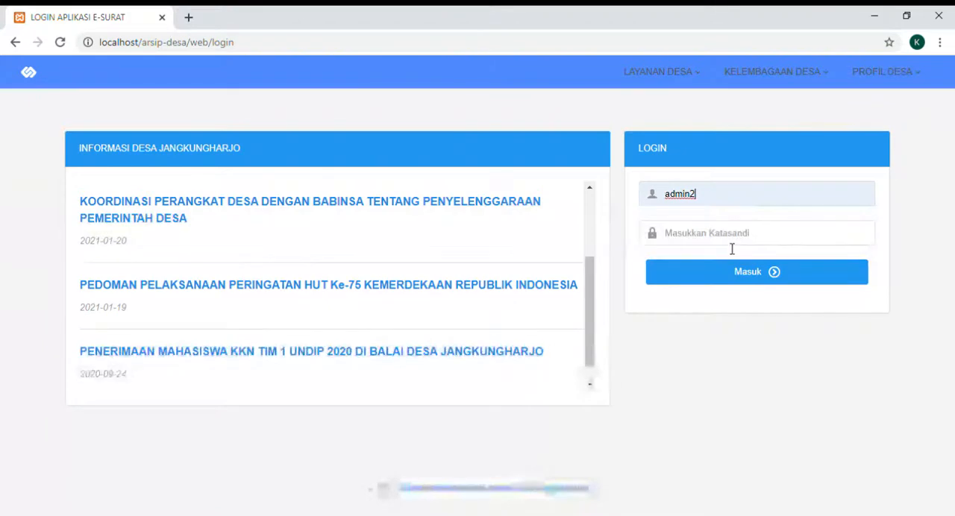
{"action": "left_click", "coordinate": [720, 242]}
{"action": "type", "text": "•••••"}
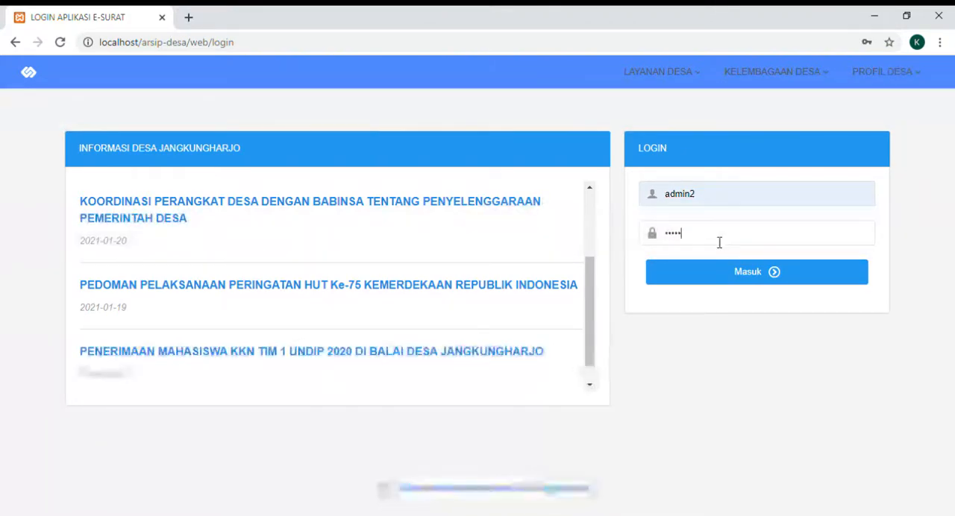
{"action": "left_click", "coordinate": [744, 273]}
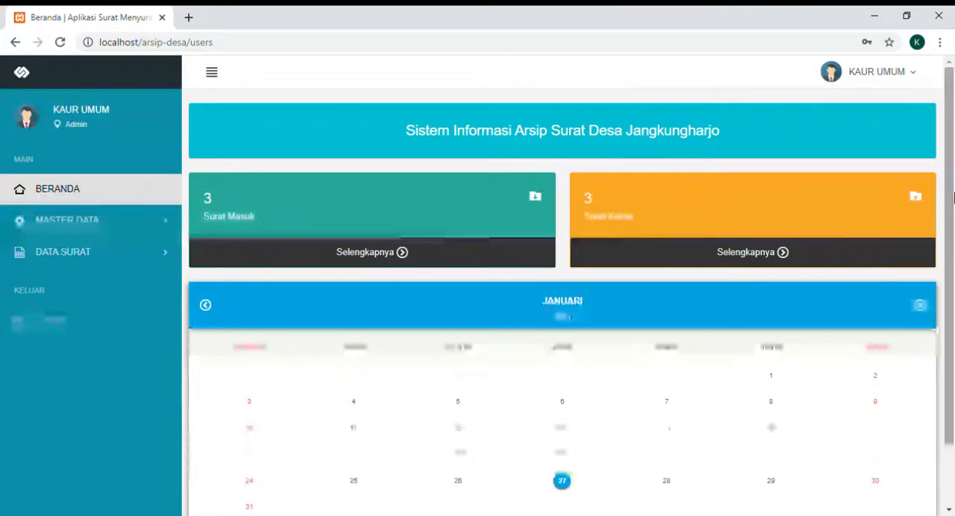
- Open the logged-in account's profile page and examine its account details, password change form and profile edit form
{"action": "left_click", "coordinate": [904, 75]}
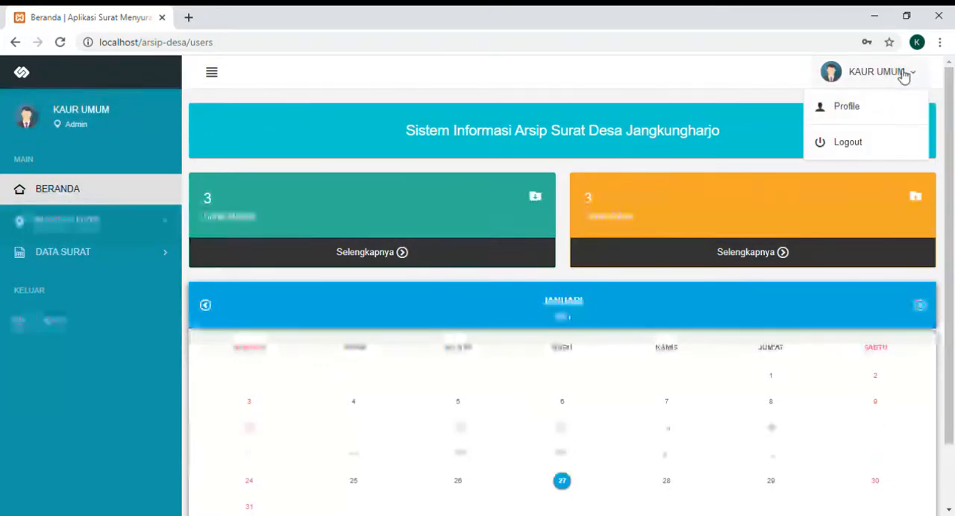
{"action": "left_click", "coordinate": [864, 120]}
{"action": "scroll", "coordinate": [862, 119], "scroll_direction": "down", "scroll_amount": 1}
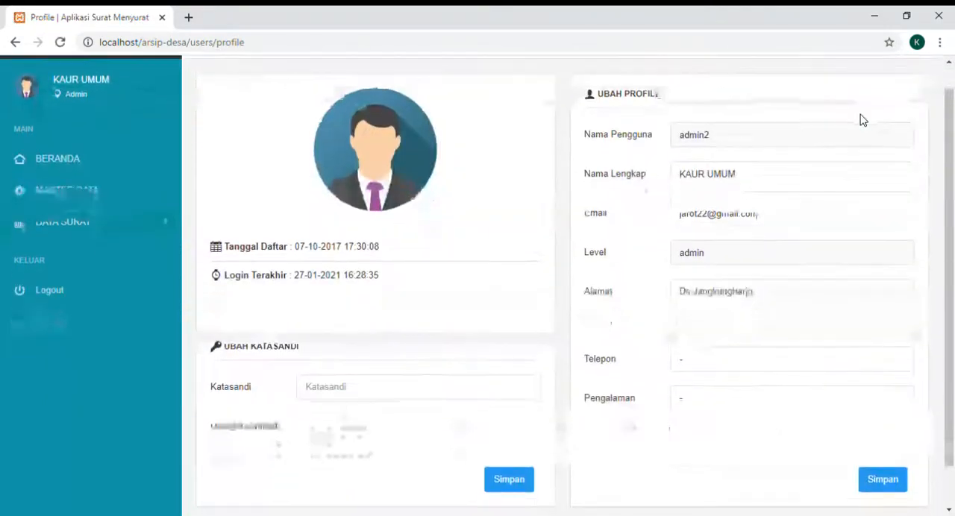
{"action": "scroll", "coordinate": [863, 120], "scroll_direction": "down", "scroll_amount": 1}
{"action": "scroll", "coordinate": [863, 120], "scroll_direction": "up", "scroll_amount": 2}
{"action": "scroll", "coordinate": [864, 120], "scroll_direction": "down", "scroll_amount": 1}
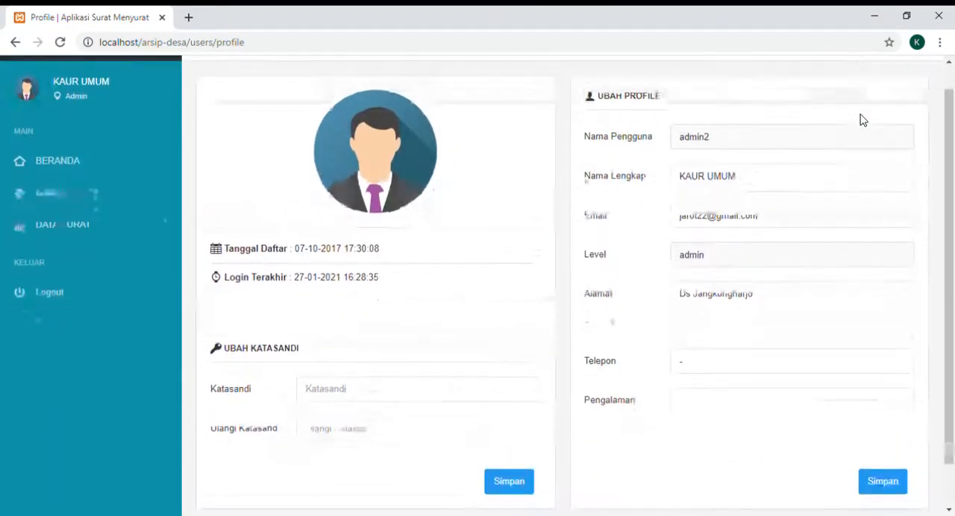
{"action": "scroll", "coordinate": [863, 120], "scroll_direction": "down", "scroll_amount": 1}
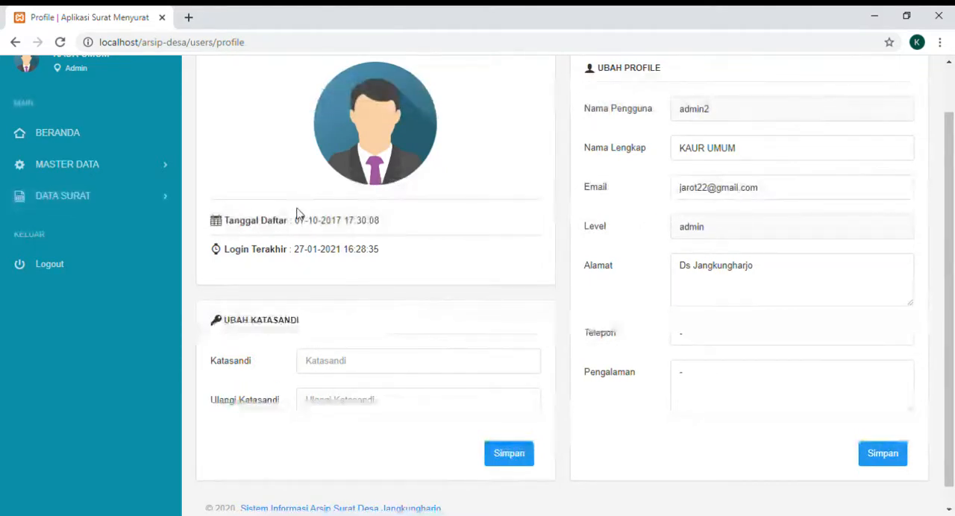
{"action": "scroll", "coordinate": [299, 214], "scroll_direction": "up", "scroll_amount": 2}
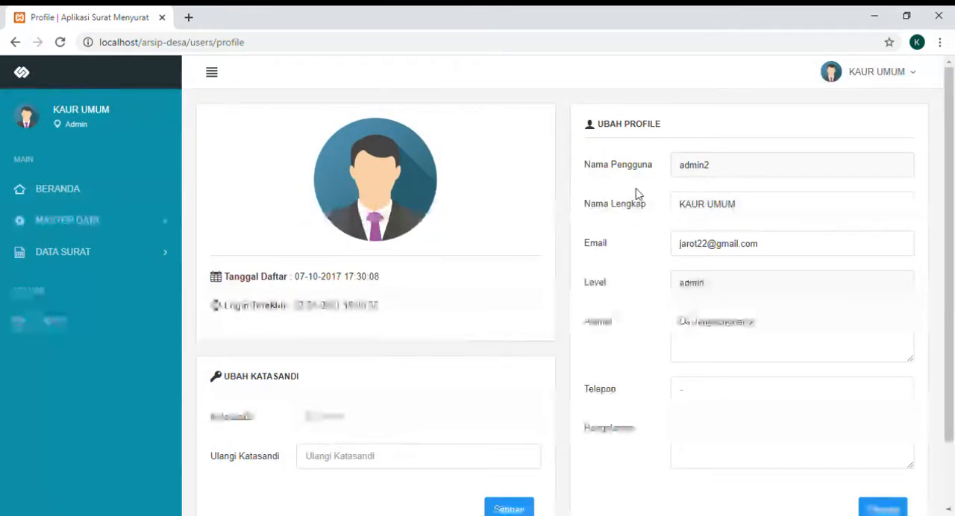
- Open the User page under Master Data and look over the Data Pengguna table
{"action": "left_click", "coordinate": [106, 231]}
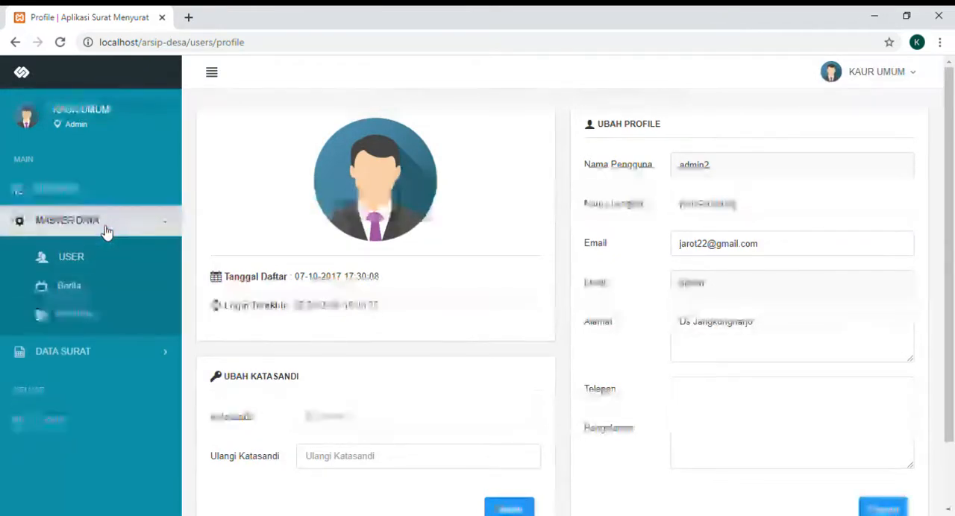
{"action": "left_click", "coordinate": [103, 267]}
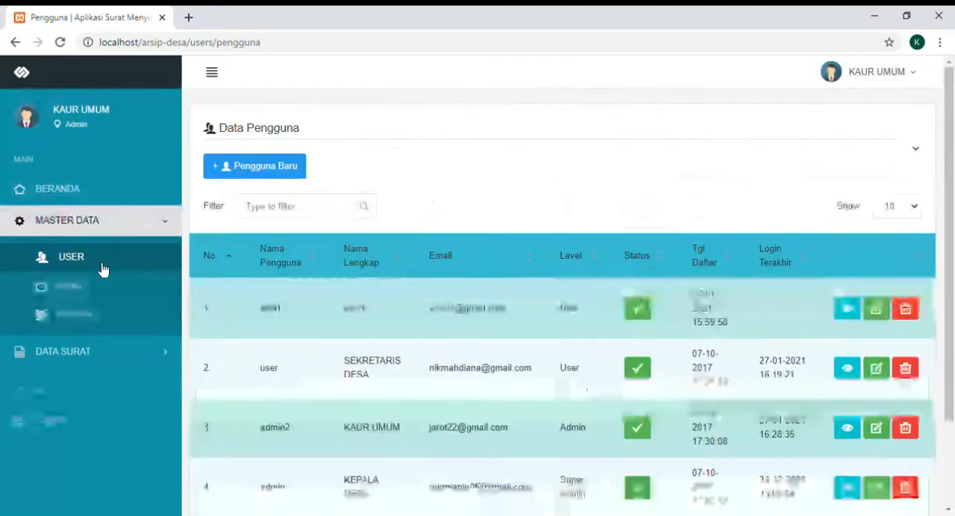
{"action": "scroll", "coordinate": [103, 270], "scroll_direction": "down", "scroll_amount": 1}
{"action": "scroll", "coordinate": [103, 270], "scroll_direction": "down", "scroll_amount": 1}
{"action": "scroll", "coordinate": [103, 270], "scroll_direction": "up", "scroll_amount": 2}
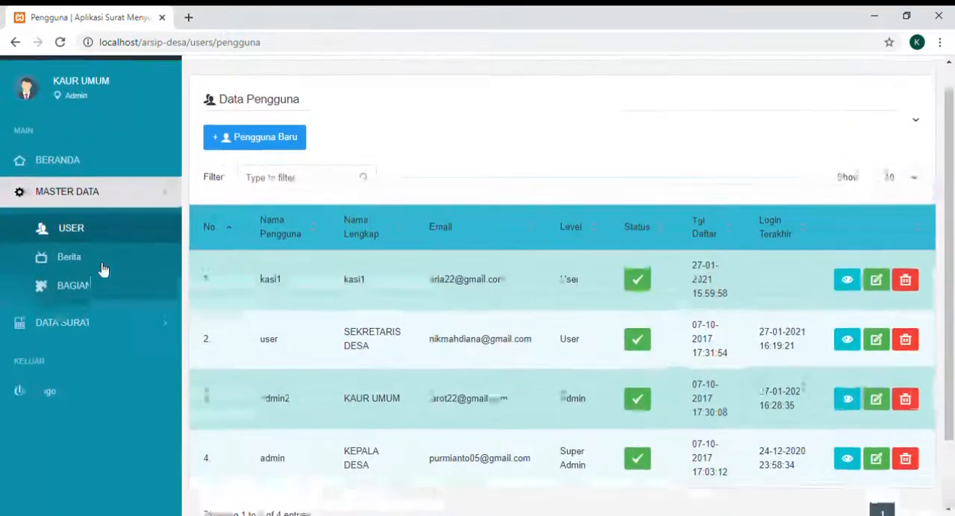
- Start a new user entry from the Data Pengguna page with level User and the user name user3
{"action": "scroll", "coordinate": [103, 270], "scroll_direction": "down", "scroll_amount": 1}
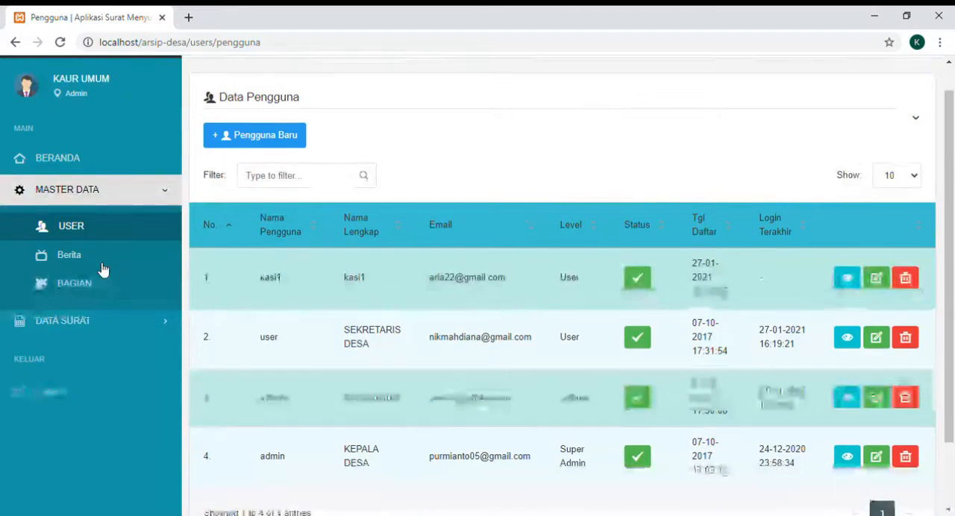
{"action": "scroll", "coordinate": [103, 270], "scroll_direction": "down", "scroll_amount": 1}
{"action": "scroll", "coordinate": [103, 270], "scroll_direction": "up", "scroll_amount": 1}
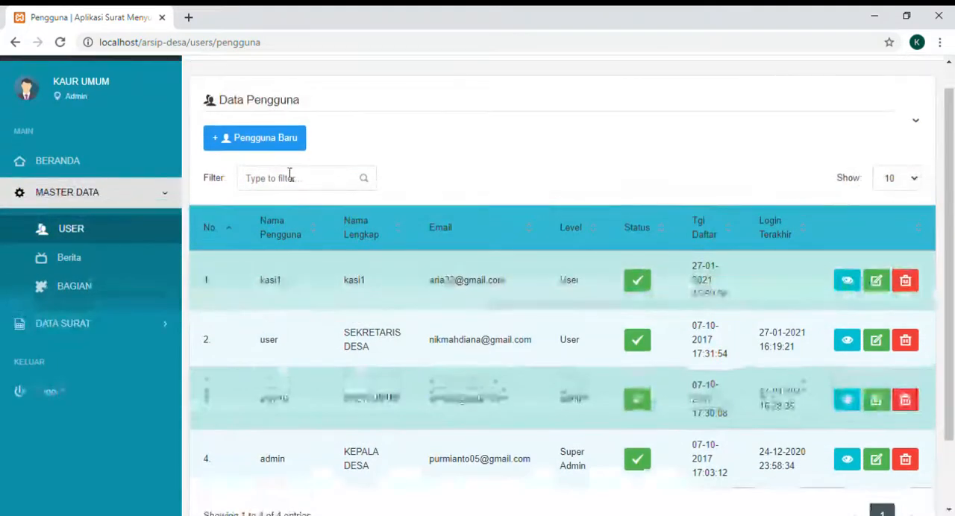
{"action": "left_click", "coordinate": [277, 149]}
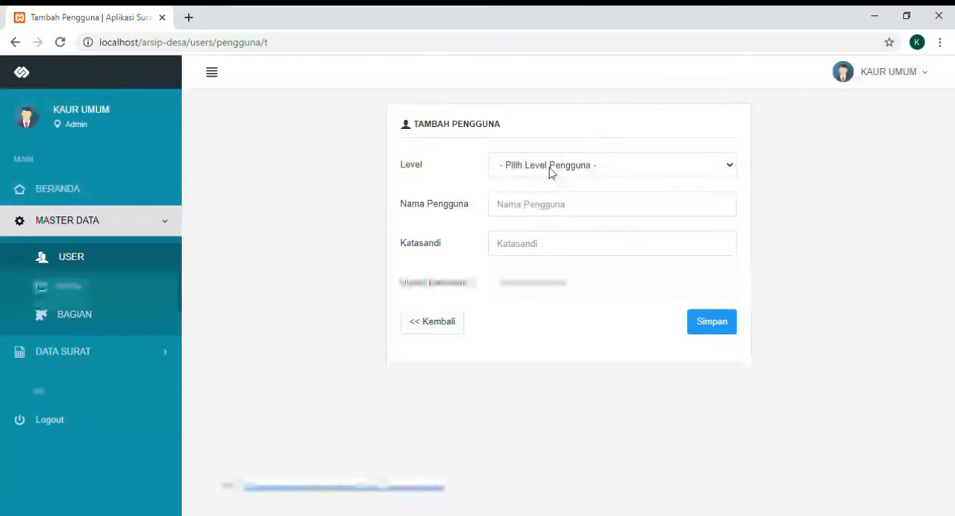
{"action": "left_click", "coordinate": [550, 172]}
{"action": "left_click", "coordinate": [539, 209]}
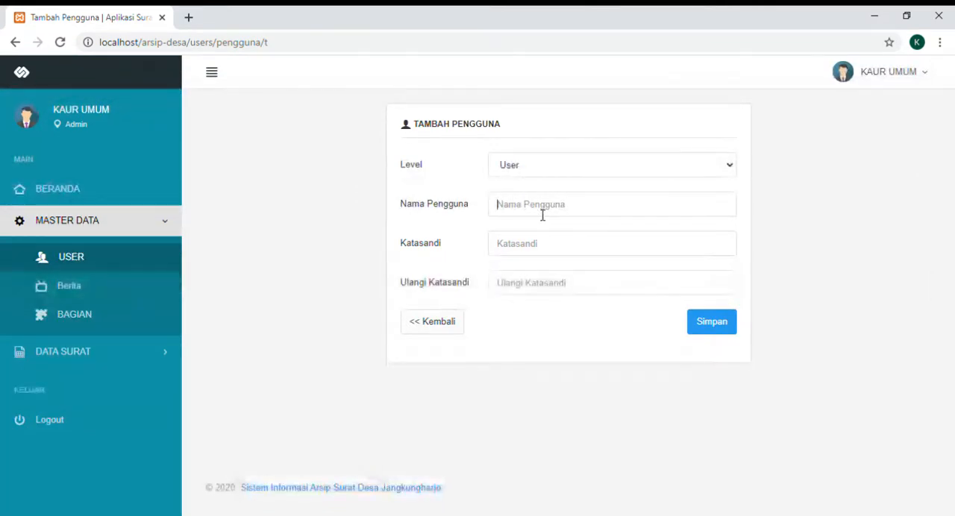
{"action": "key", "text": "Down"}
{"action": "key", "text": "Down"}
{"action": "key", "text": "Down"}
{"action": "key", "text": "Down"}
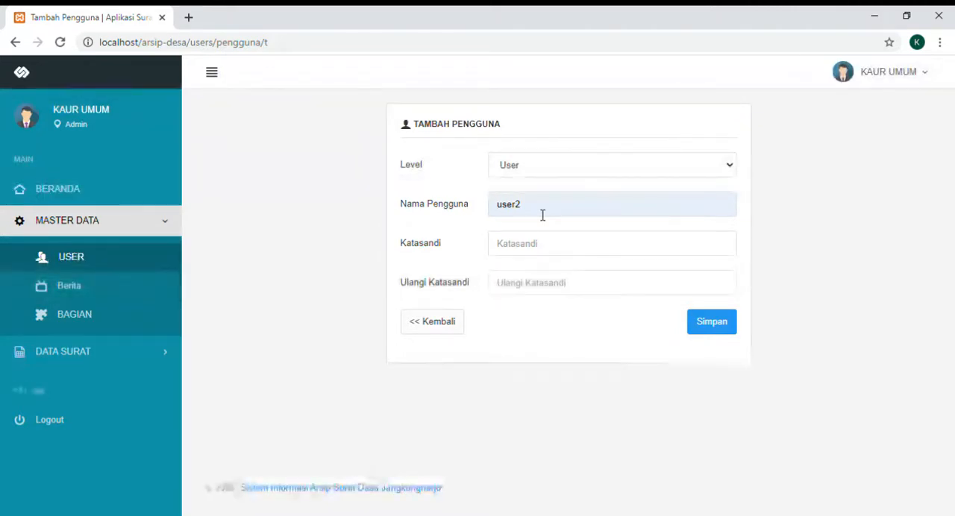
{"action": "key", "text": "BackSpace"}
{"action": "type", "text": "3"}
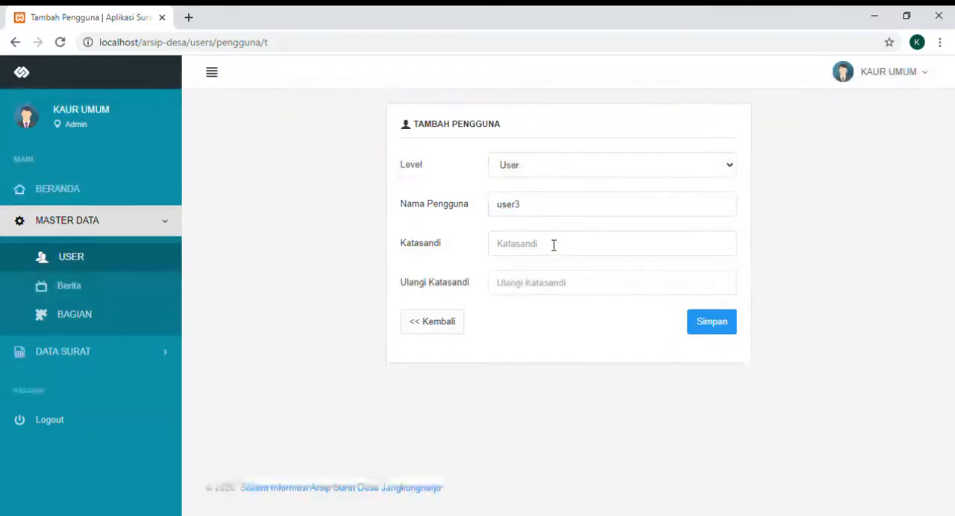
- Enter and repeat the new account's password, save the user and dismiss the notification
{"action": "key", "text": "Tab"}
{"action": "type", "text": "••"}
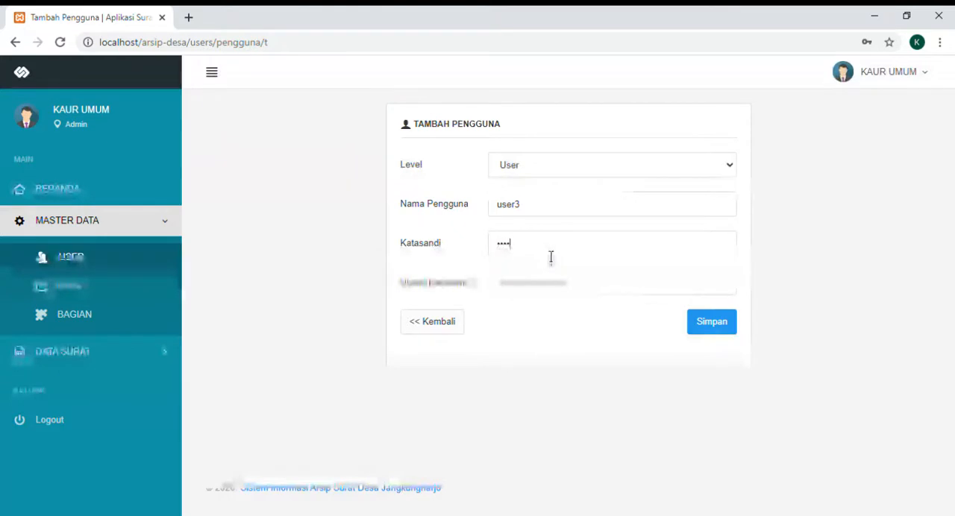
{"action": "type", "text": "•••"}
{"action": "left_click", "coordinate": [550, 290]}
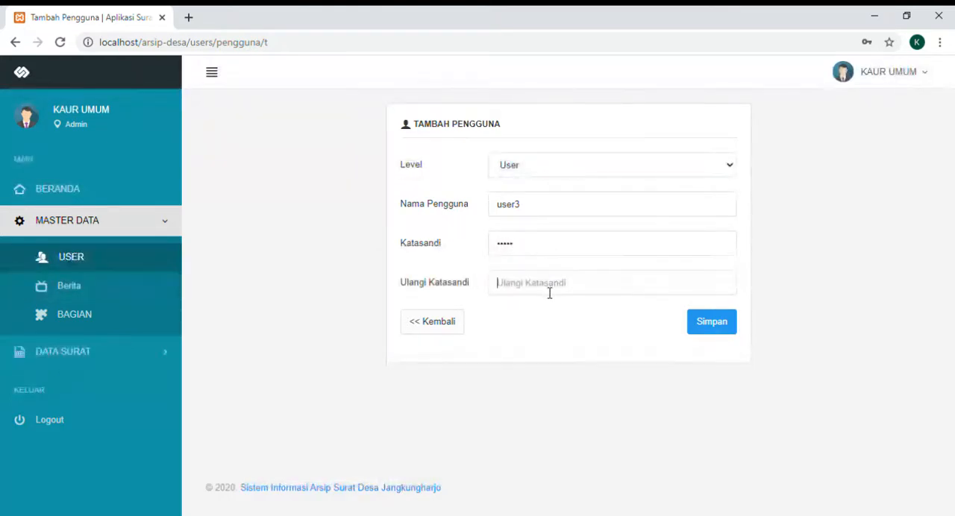
{"action": "type", "text": "•••••"}
{"action": "left_click", "coordinate": [728, 327]}
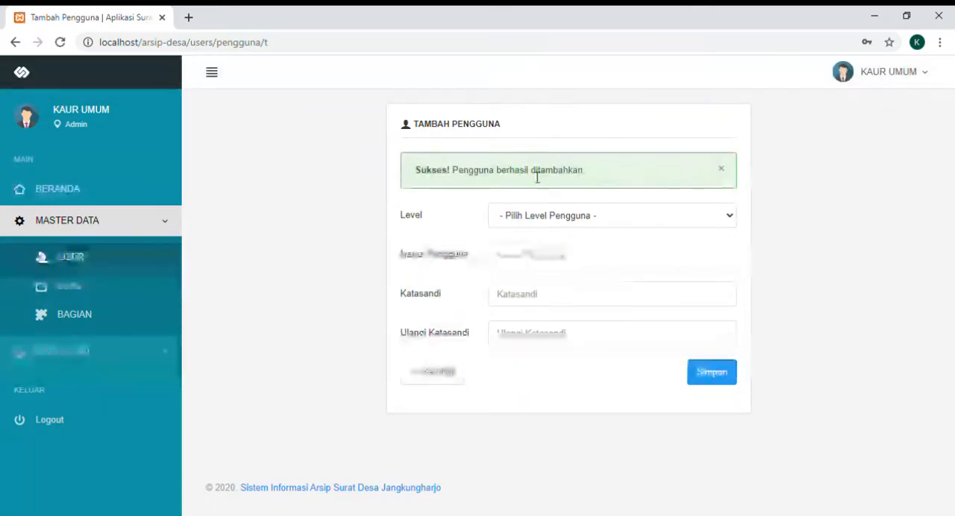
{"action": "left_click", "coordinate": [722, 175]}
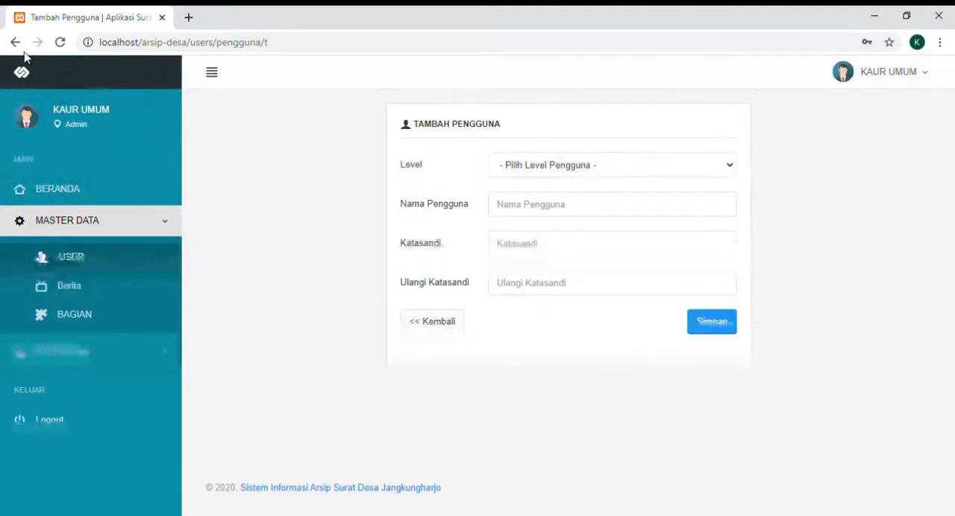
- Return to the user list, edit the user3 account by filling in its e-mail address, and update it
{"action": "left_click", "coordinate": [86, 264]}
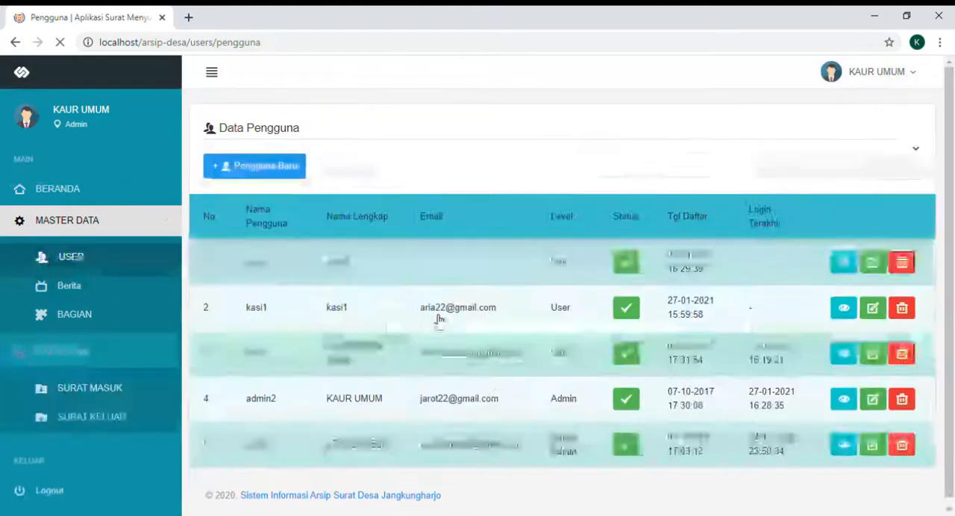
{"action": "scroll", "coordinate": [439, 321], "scroll_direction": "down", "scroll_amount": 1}
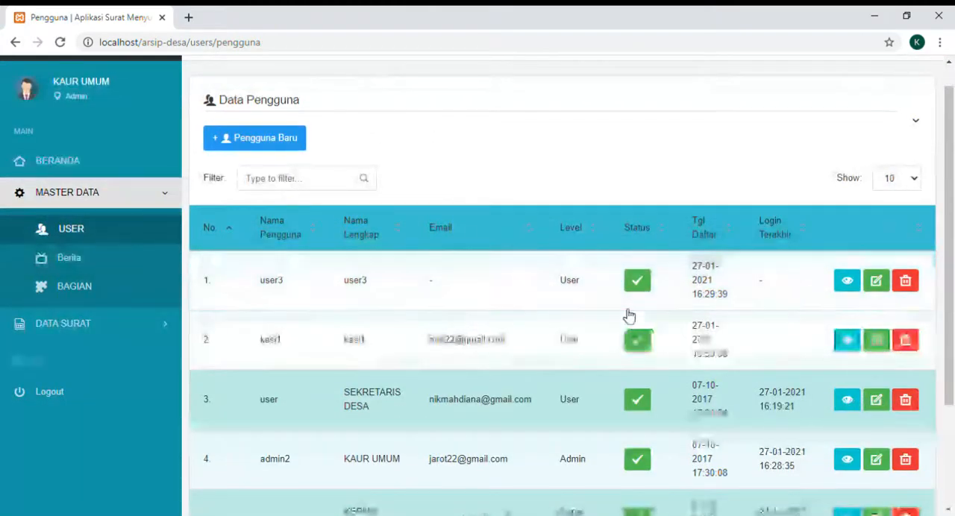
{"action": "left_click", "coordinate": [883, 290]}
{"action": "scroll", "coordinate": [885, 292], "scroll_direction": "down", "scroll_amount": 1}
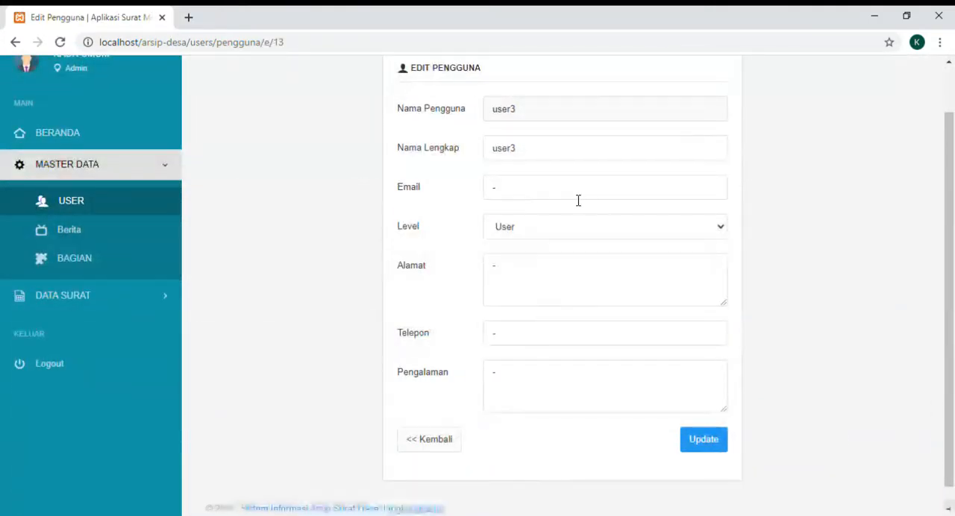
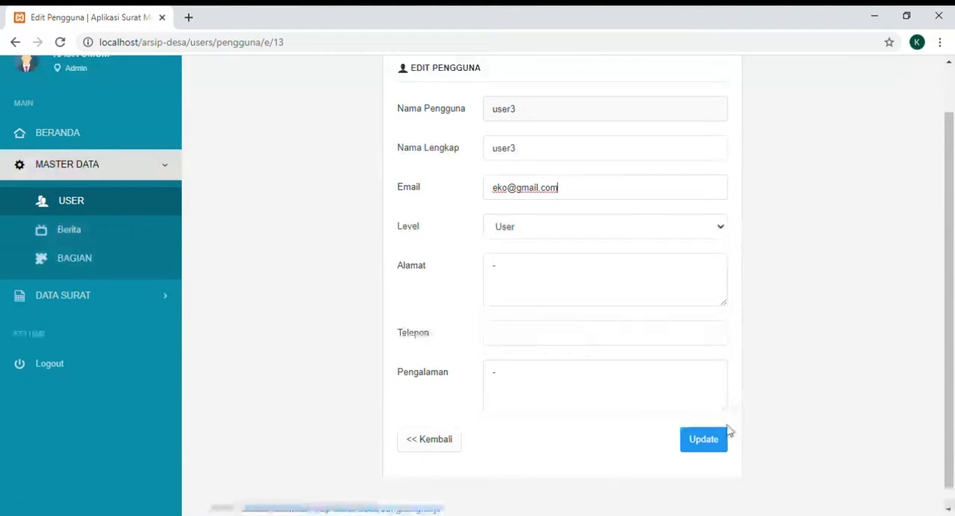
{"action": "left_click", "coordinate": [706, 450]}
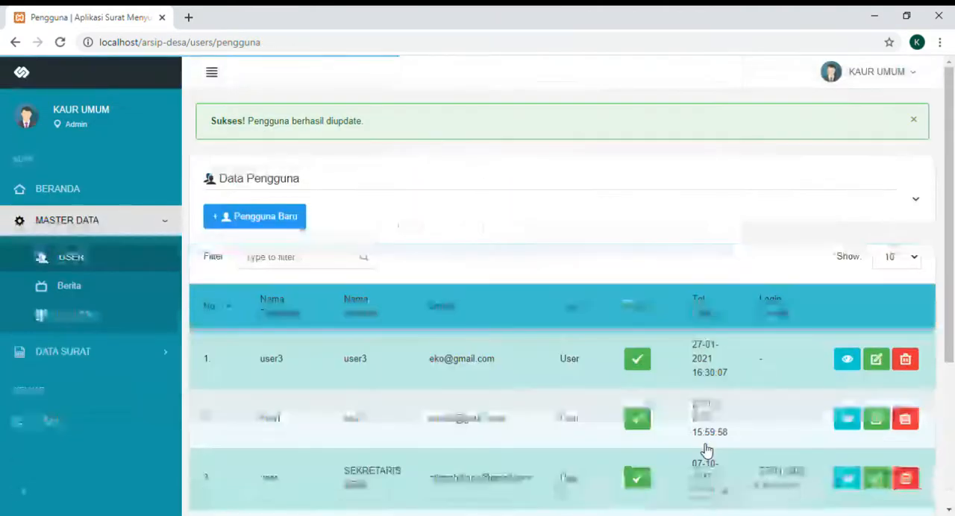
- Delete the user3 and kasi1 accounts from the Data Pengguna table, confirming each deletion
{"action": "scroll", "coordinate": [706, 450], "scroll_direction": "down", "scroll_amount": 1}
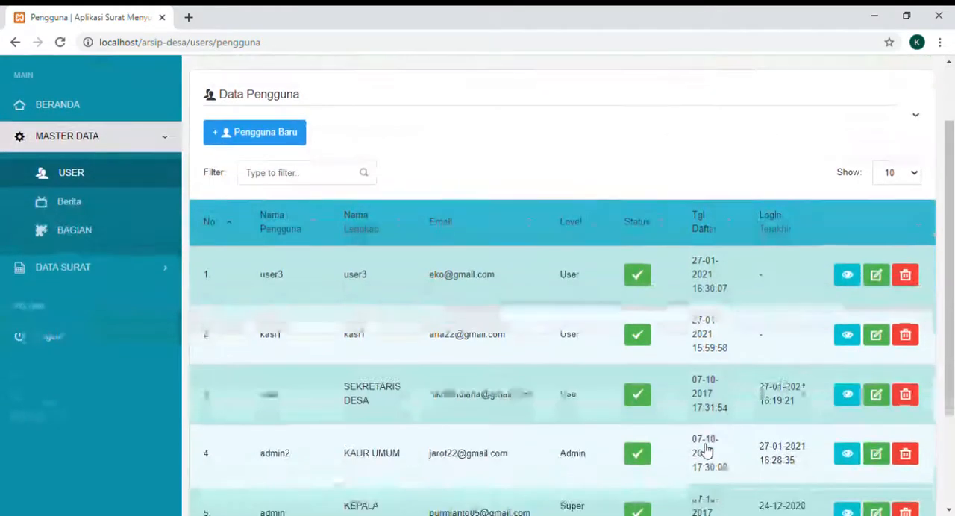
{"action": "left_click", "coordinate": [913, 276]}
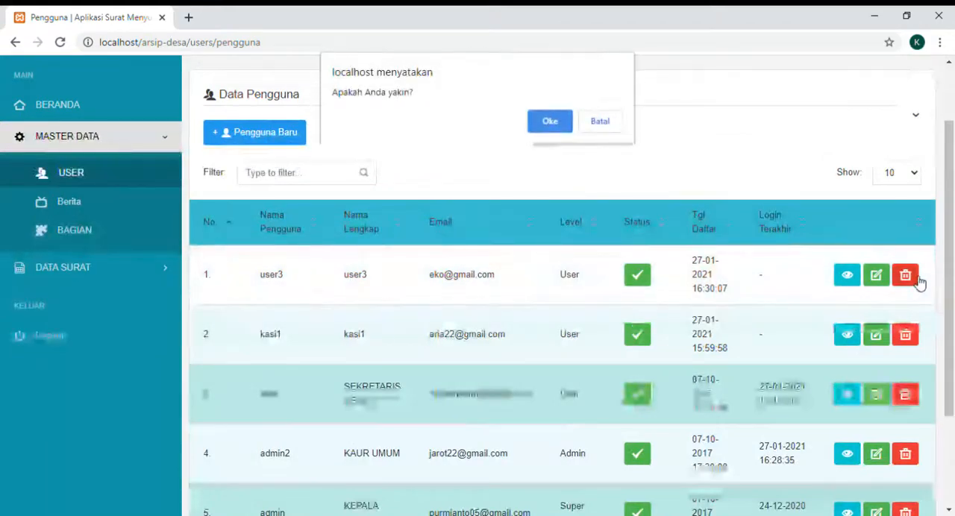
{"action": "left_click", "coordinate": [550, 121]}
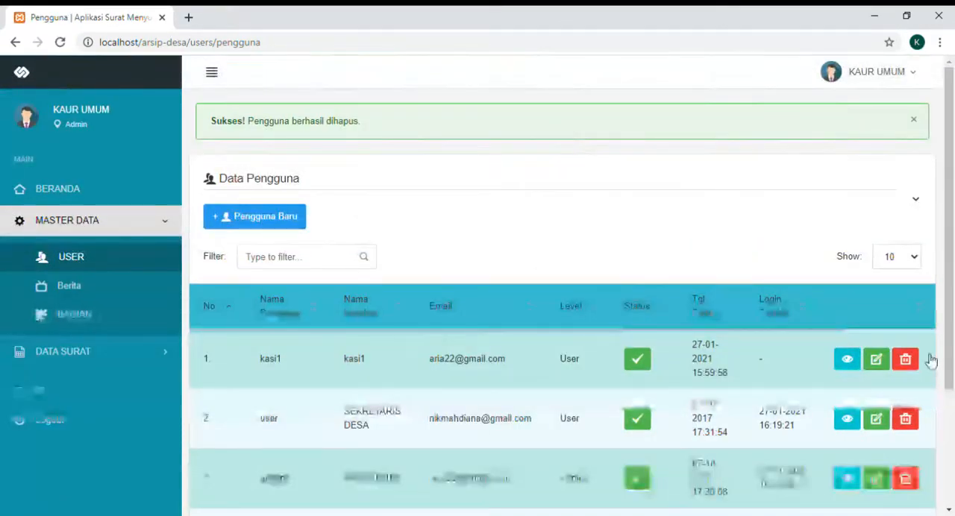
{"action": "left_click", "coordinate": [905, 361]}
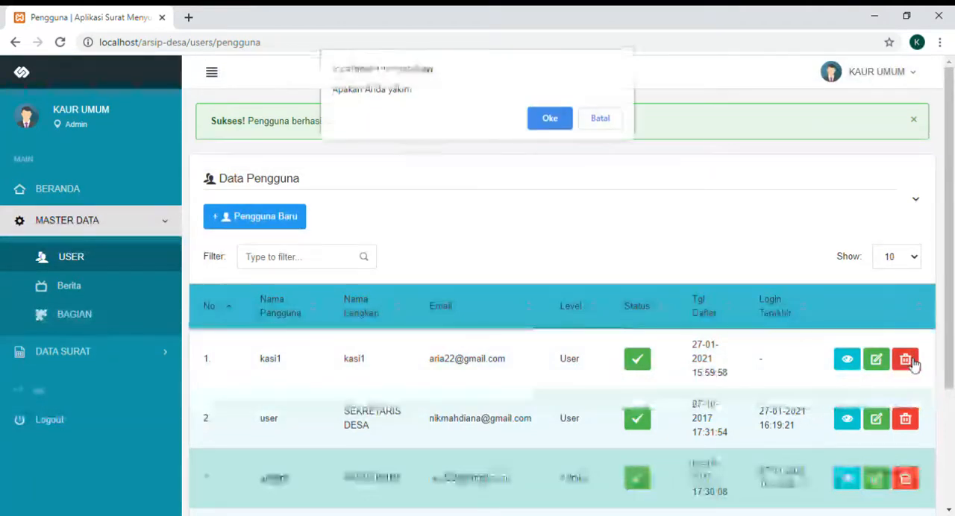
{"action": "left_click", "coordinate": [541, 123]}
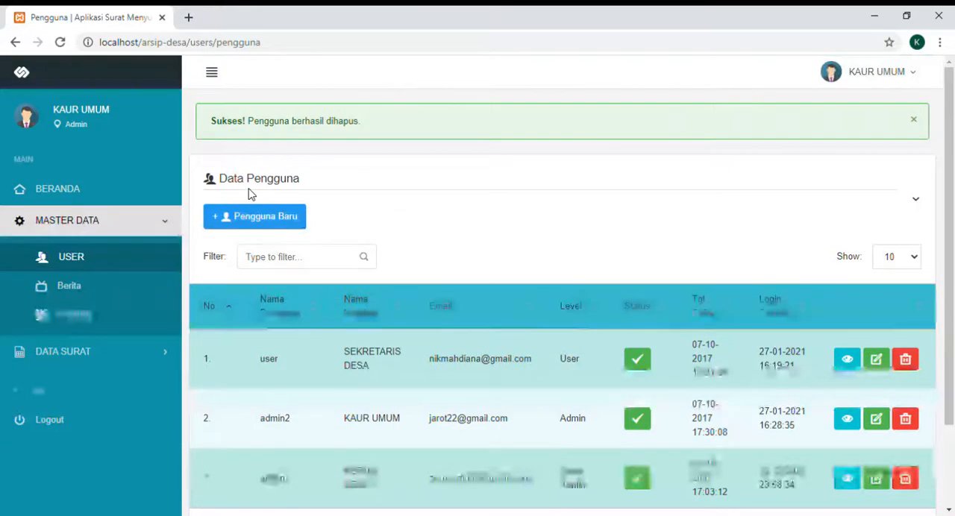
{"action": "scroll", "coordinate": [267, 206], "scroll_direction": "down", "scroll_amount": 2}
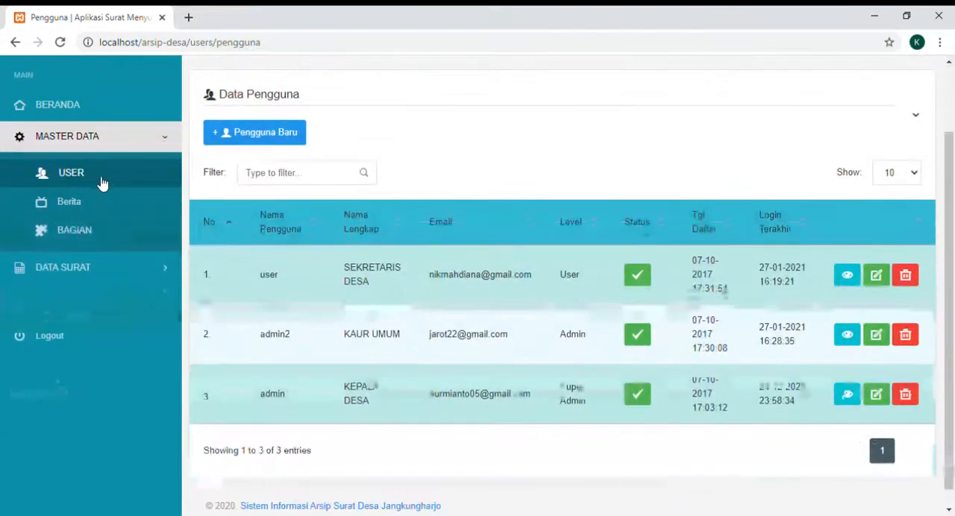
- Open the Berita page under Master Data and look over the Data Berita table of news items
{"action": "left_click", "coordinate": [107, 206]}
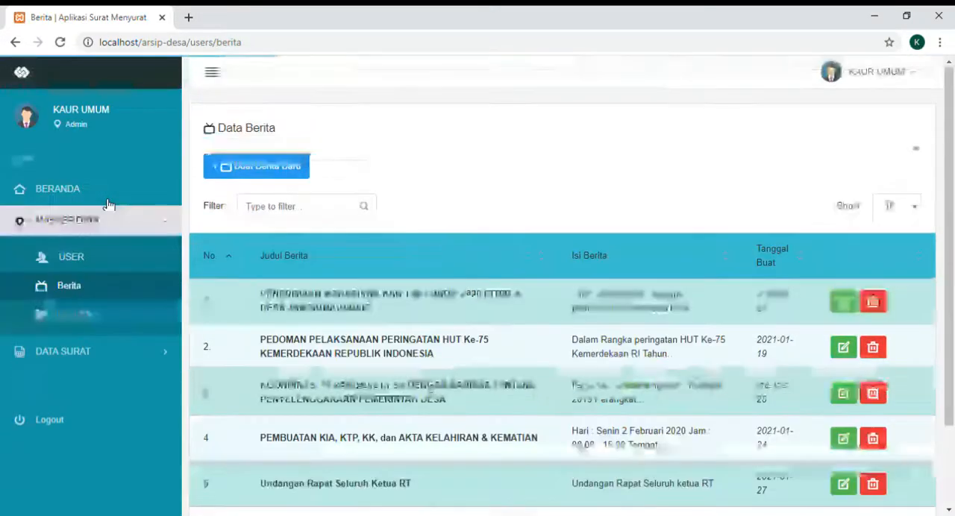
{"action": "scroll", "coordinate": [106, 205], "scroll_direction": "down", "scroll_amount": 1}
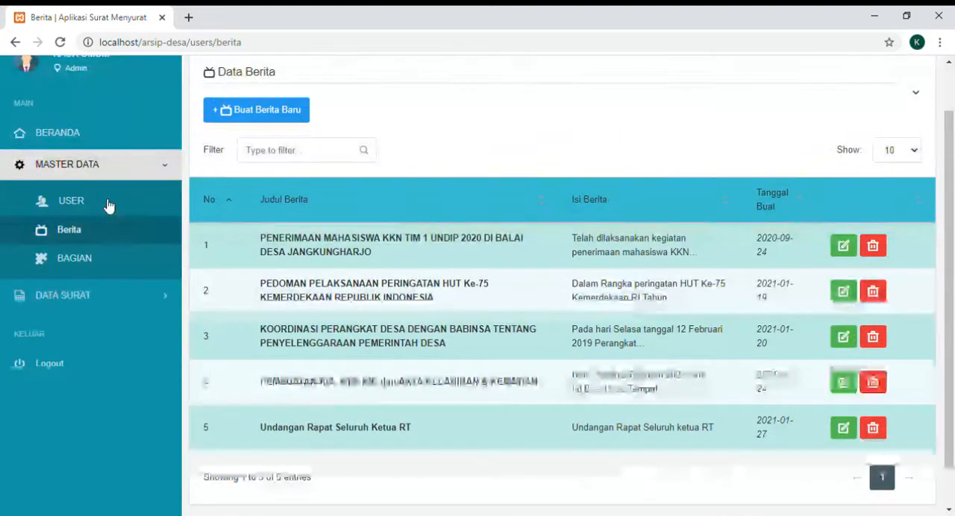
{"action": "scroll", "coordinate": [109, 206], "scroll_direction": "up", "scroll_amount": 2}
{"action": "scroll", "coordinate": [109, 206], "scroll_direction": "down", "scroll_amount": 1}
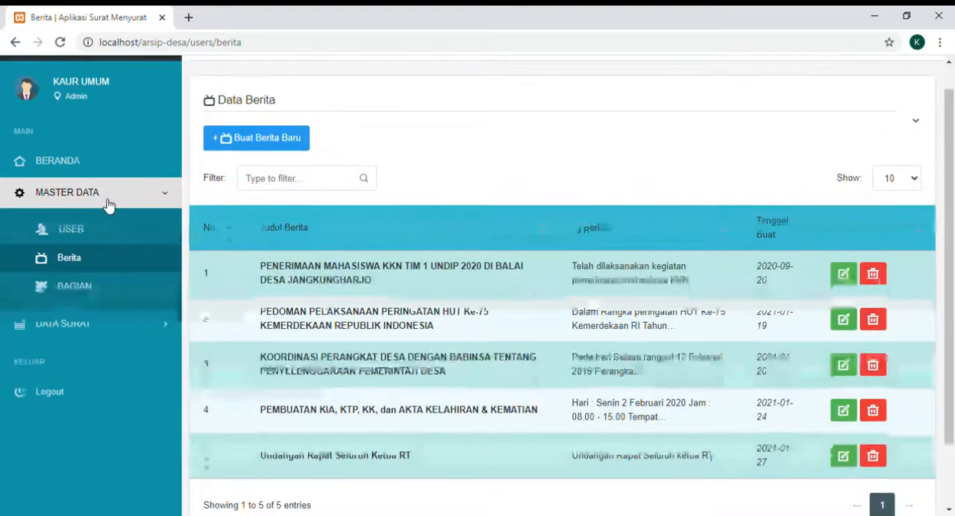
{"action": "scroll", "coordinate": [109, 206], "scroll_direction": "down", "scroll_amount": 1}
{"action": "scroll", "coordinate": [109, 205], "scroll_direction": "up", "scroll_amount": 1}
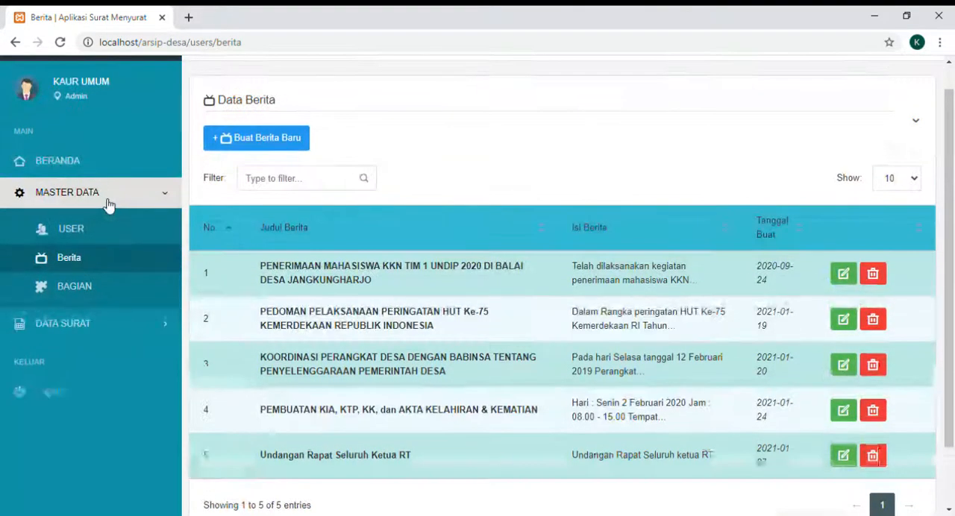
- Start a new news item and enter "Peresmian Jembatan Desa" as its title
{"action": "left_click", "coordinate": [283, 142]}
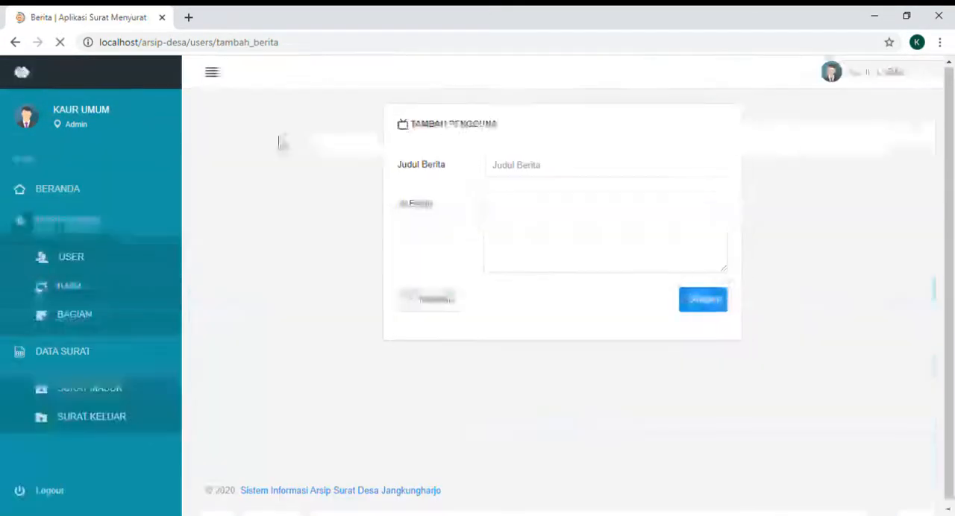
{"action": "left_click", "coordinate": [596, 175]}
{"action": "type", "text": "Pere"}
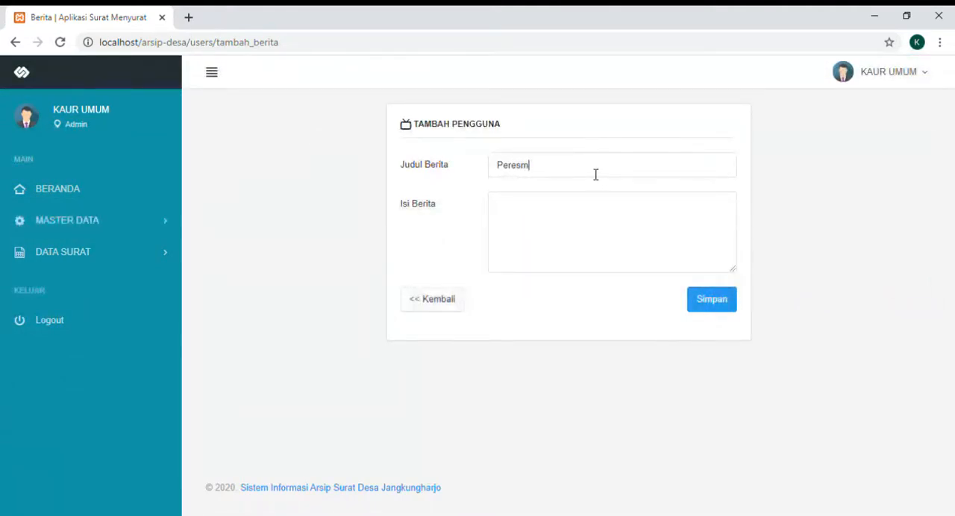
{"action": "type", "text": "smian Jembatan Desa"}
- Write "Kepada Warga Desa ." as the news content and save the news item
{"action": "key", "text": "BackSpace"}
{"action": "key", "text": "BackSpace"}
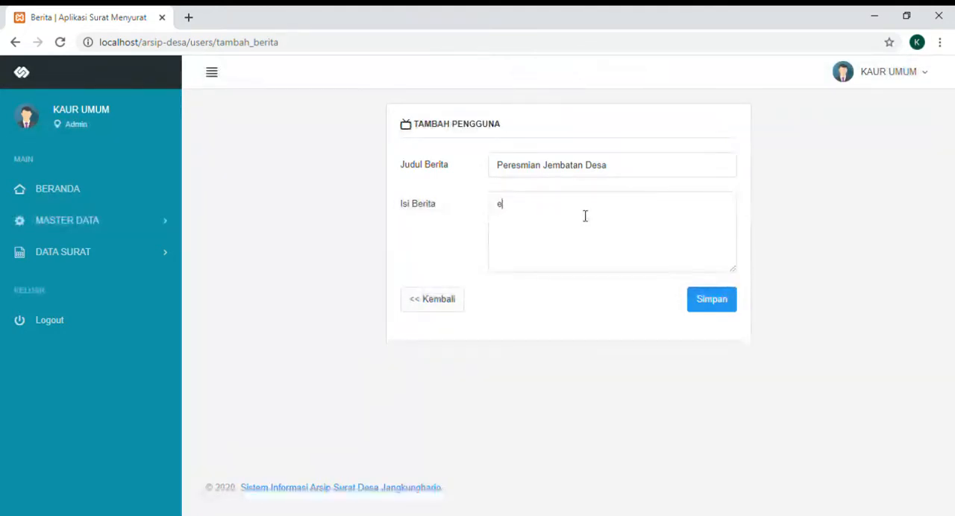
{"action": "key", "text": "BackSpace"}
{"action": "key", "text": "BackSpace"}
{"action": "key", "text": "BackSpace"}
{"action": "type", "text": "Kepada Wa"}
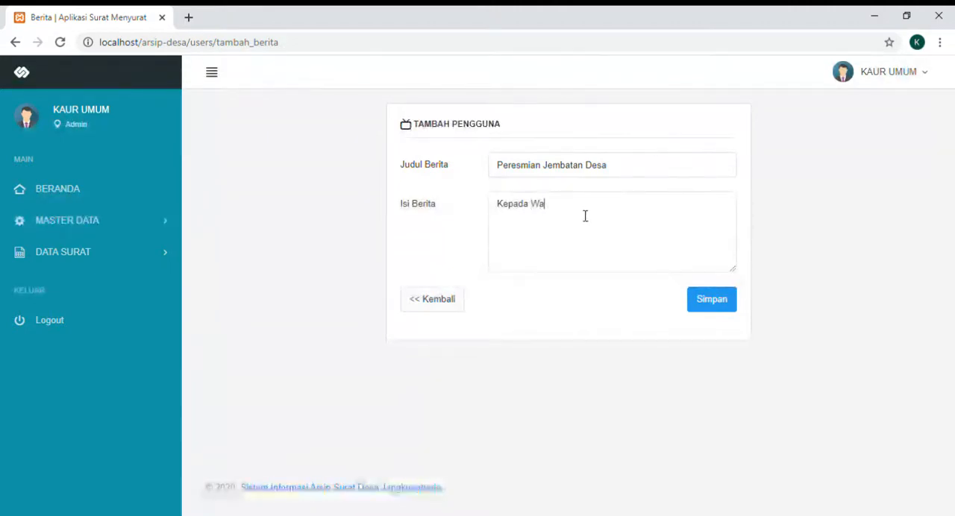
{"action": "type", "text": "rga De"}
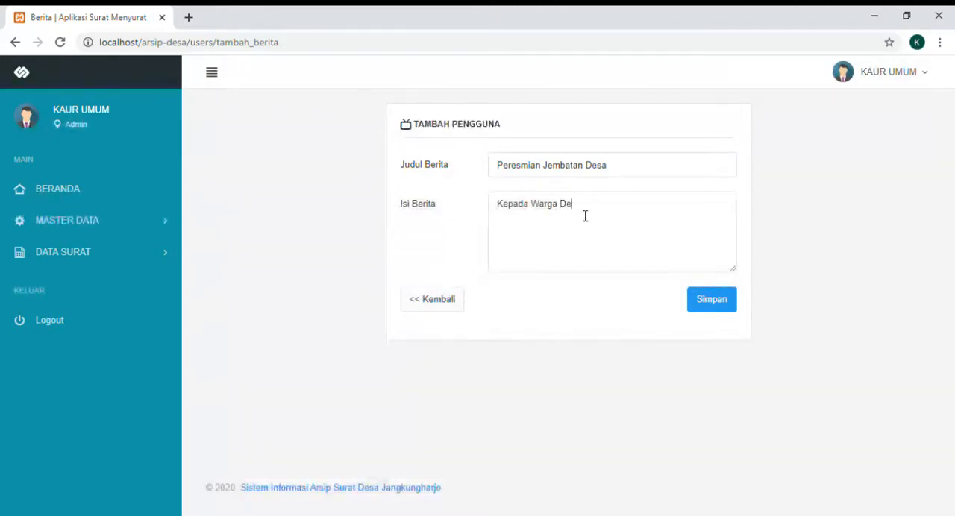
{"action": "type", "text": "sa ."}
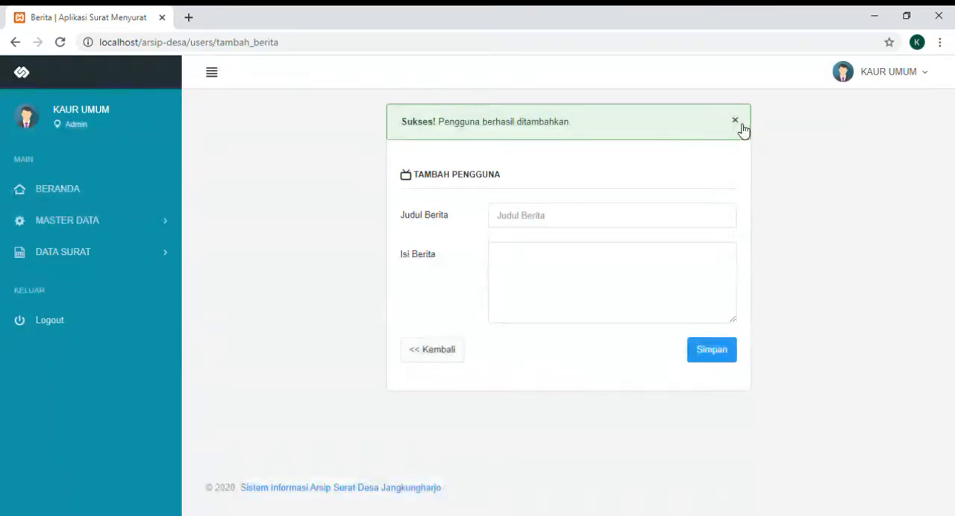
- Return to the Data Berita table under Master Data and look over the listed news items
{"action": "left_click", "coordinate": [97, 224]}
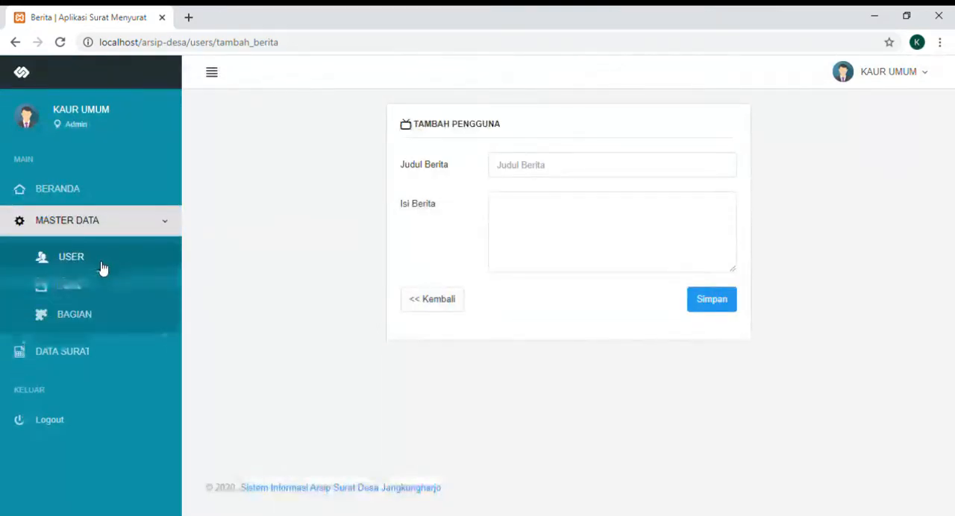
{"action": "left_click", "coordinate": [69, 286]}
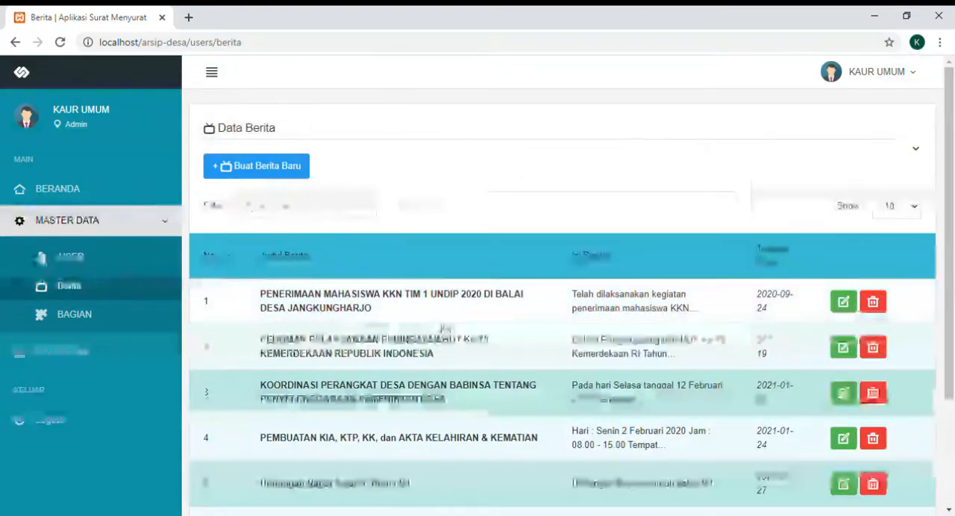
{"action": "scroll", "coordinate": [440, 327], "scroll_direction": "down", "scroll_amount": 1}
{"action": "scroll", "coordinate": [441, 327], "scroll_direction": "down", "scroll_amount": 1}
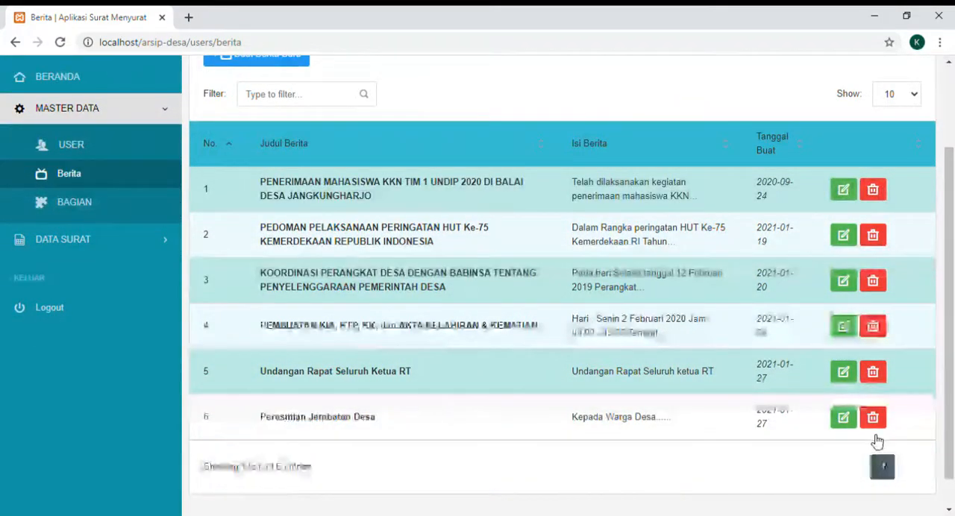
- Edit the "Peresmian Jembatan Desa" news item so its content reads "Kepada Warga Desa pada tanggal 14 Febrari", and save it
{"action": "left_click", "coordinate": [852, 422]}
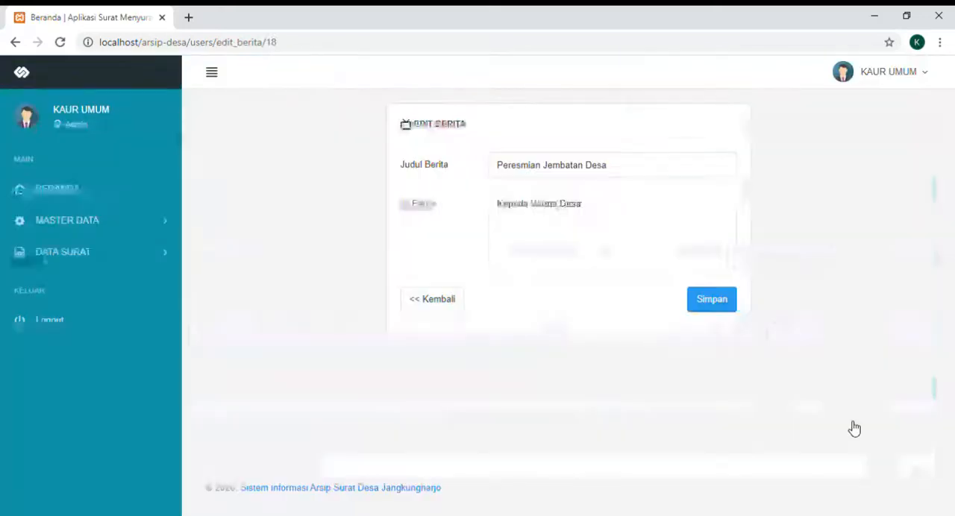
{"action": "left_click", "coordinate": [633, 215]}
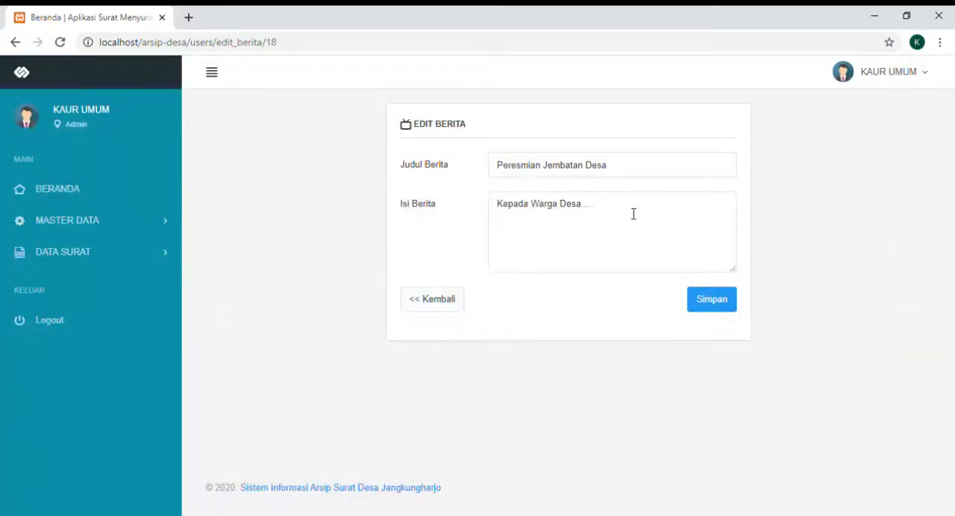
{"action": "key", "text": "BackSpace"}
{"action": "type", "text": "pada ta"}
{"action": "key", "text": "Left"}
{"action": "key", "text": "Left"}
{"action": "key", "text": "Left"}
{"action": "key", "text": "Left"}
{"action": "type", "text": "n Jan Febrari"}
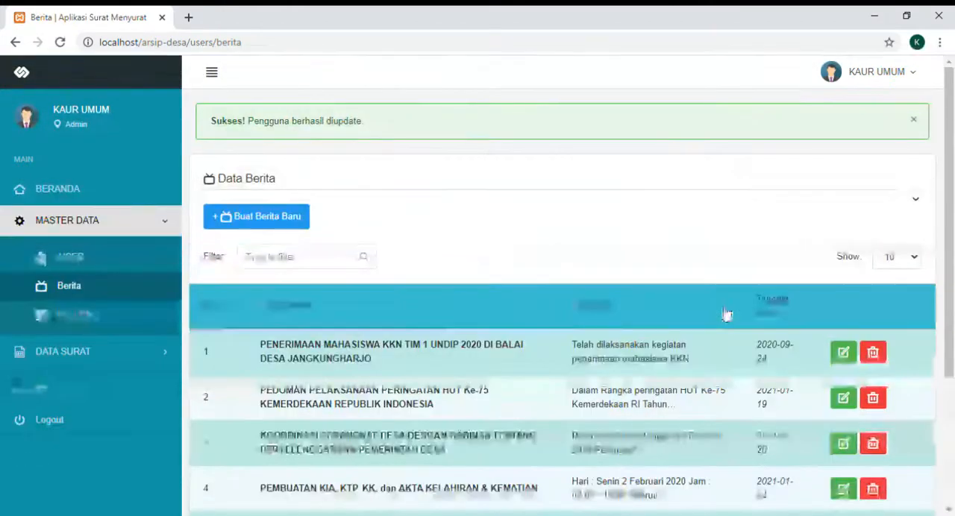
- Delete the "Peresmian Jembatan Desa" and "Undangan Rapat Seluruh Ketua RT" items from the Data Berita table
{"action": "scroll", "coordinate": [726, 314], "scroll_direction": "down", "scroll_amount": 1}
{"action": "scroll", "coordinate": [727, 313], "scroll_direction": "down", "scroll_amount": 2}
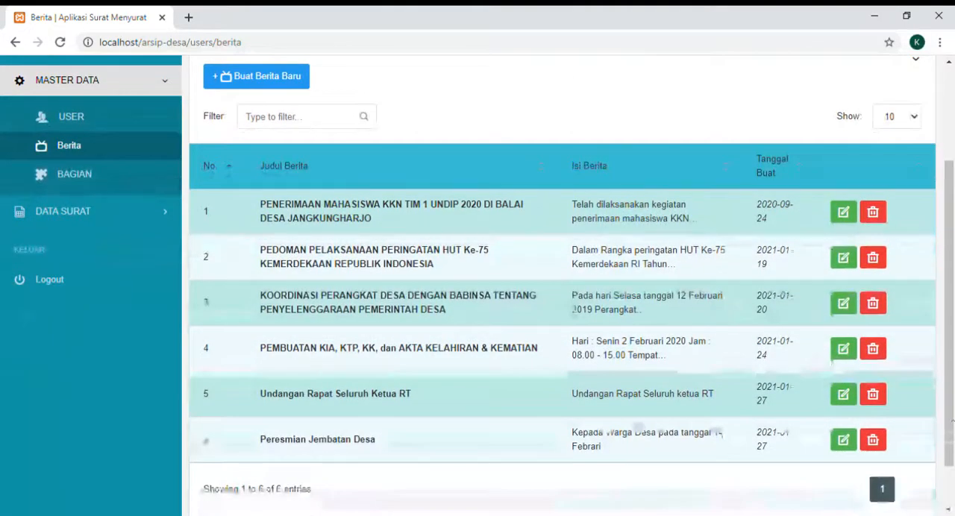
{"action": "left_click", "coordinate": [881, 442]}
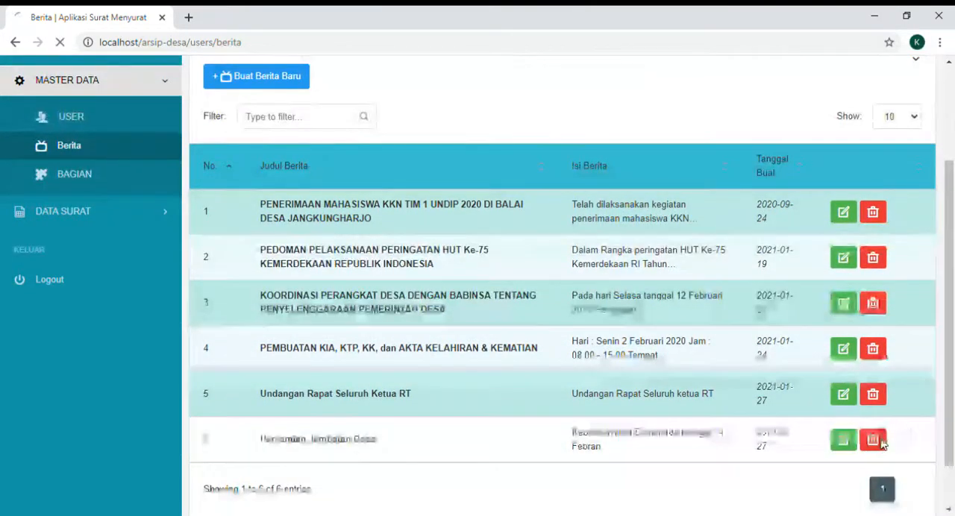
{"action": "scroll", "coordinate": [885, 445], "scroll_direction": "down", "scroll_amount": 2}
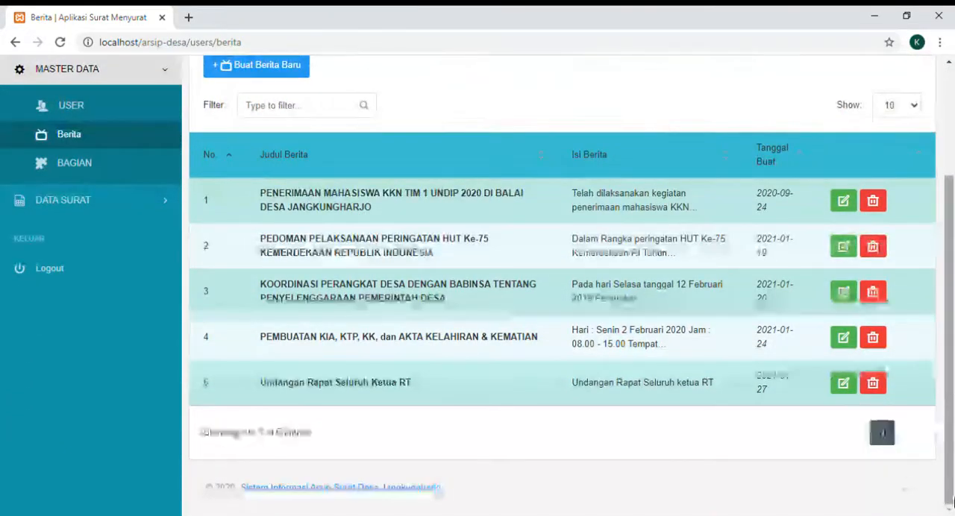
{"action": "left_click", "coordinate": [873, 383]}
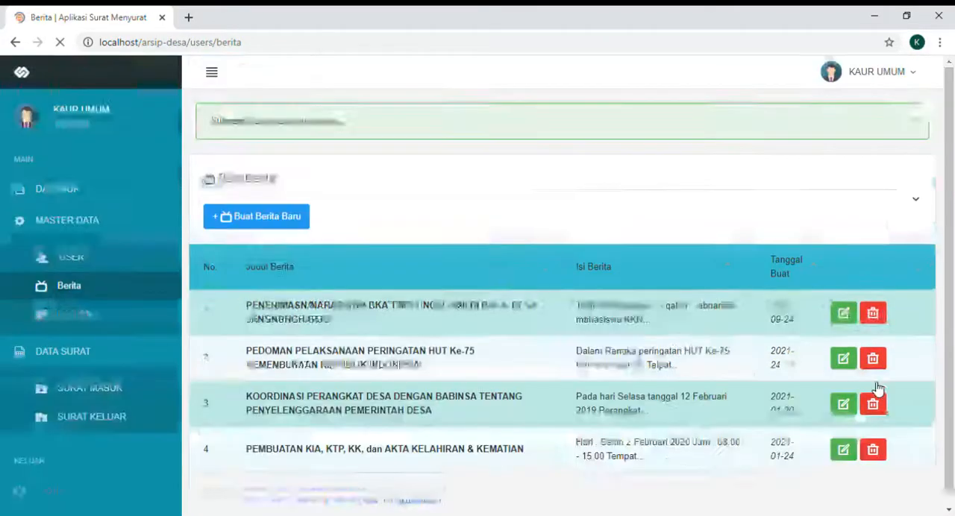
{"action": "scroll", "coordinate": [878, 389], "scroll_direction": "down", "scroll_amount": 2}
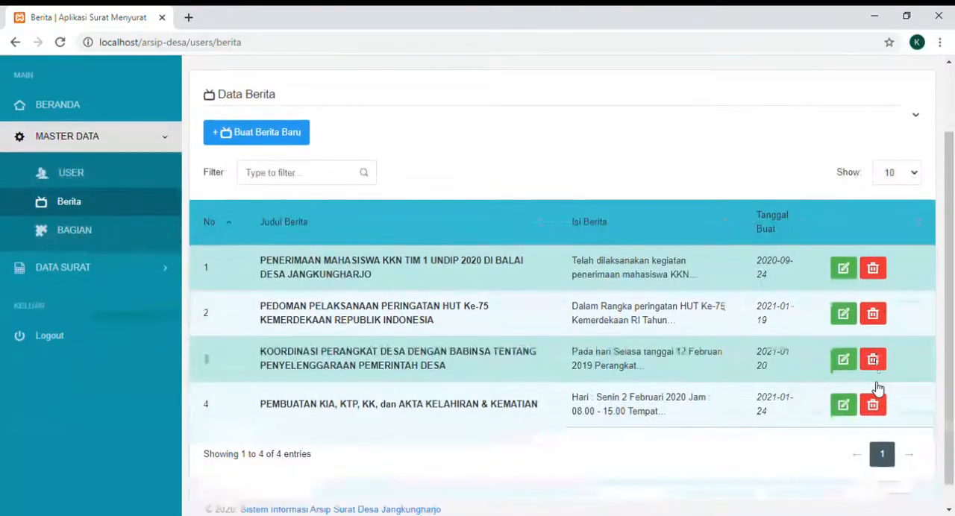
- Open the Bagian page under Master Data and look through the list of village sections in the Data Bagian table
{"action": "scroll", "coordinate": [878, 388], "scroll_direction": "up", "scroll_amount": 1}
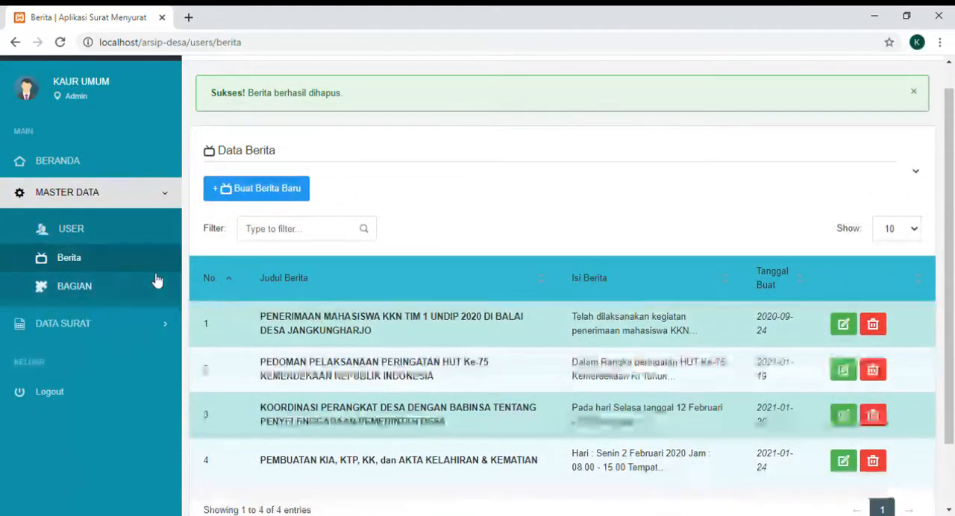
{"action": "left_click", "coordinate": [113, 290]}
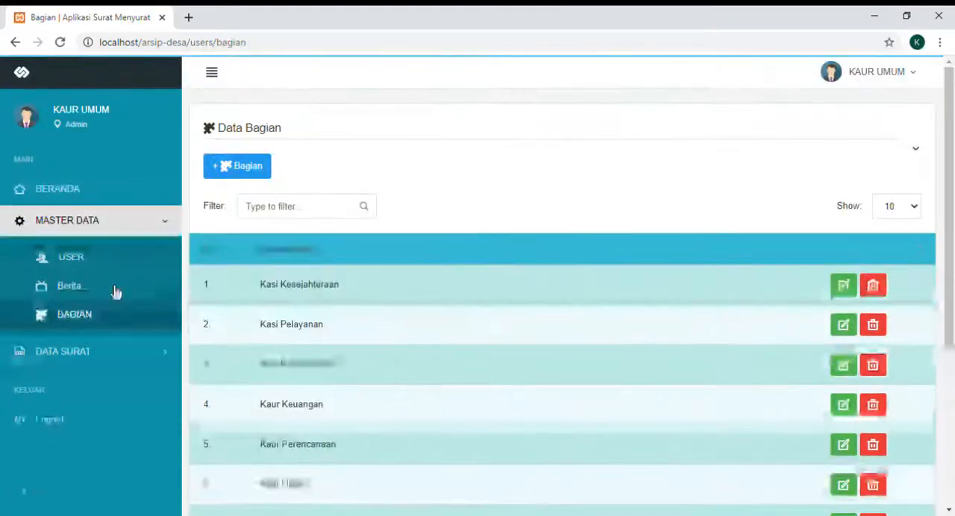
{"action": "scroll", "coordinate": [116, 291], "scroll_direction": "down", "scroll_amount": 1}
{"action": "scroll", "coordinate": [115, 291], "scroll_direction": "down", "scroll_amount": 2}
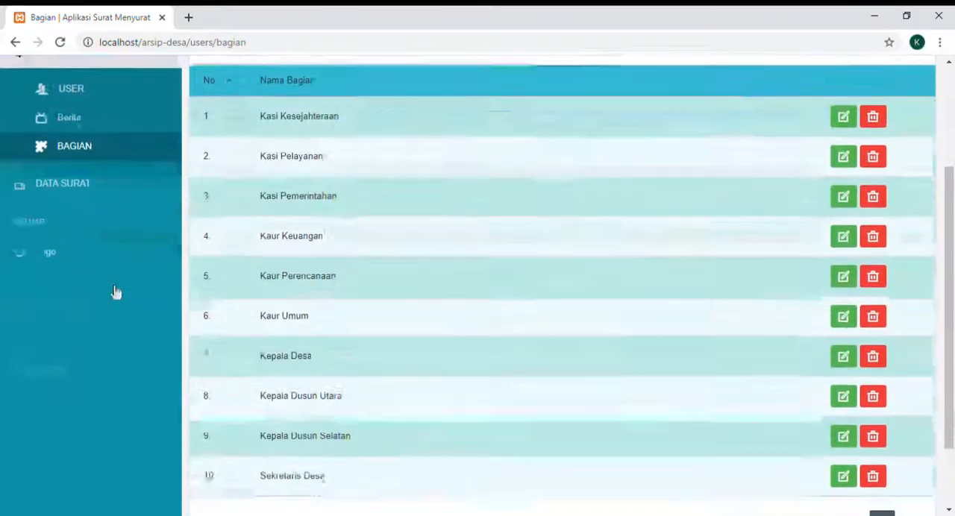
{"action": "scroll", "coordinate": [116, 291], "scroll_direction": "down", "scroll_amount": 1}
{"action": "scroll", "coordinate": [115, 291], "scroll_direction": "up", "scroll_amount": 1}
{"action": "scroll", "coordinate": [116, 291], "scroll_direction": "down", "scroll_amount": 1}
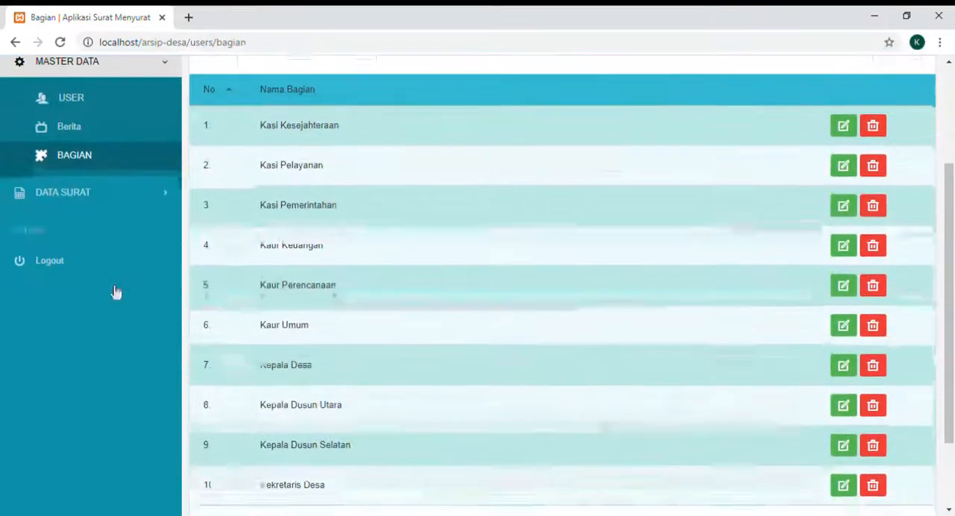
{"action": "scroll", "coordinate": [115, 291], "scroll_direction": "down", "scroll_amount": 1}
{"action": "scroll", "coordinate": [116, 291], "scroll_direction": "up", "scroll_amount": 1}
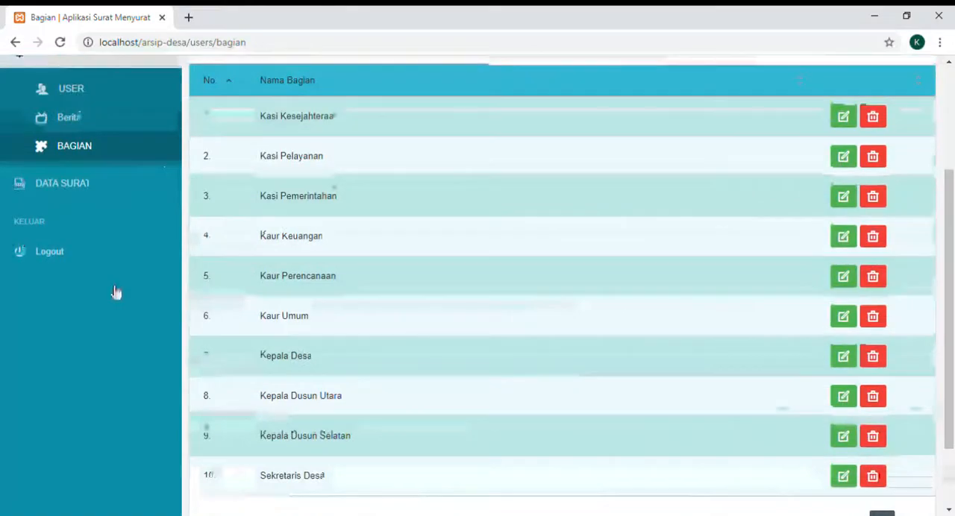
{"action": "scroll", "coordinate": [116, 292], "scroll_direction": "up", "scroll_amount": 1}
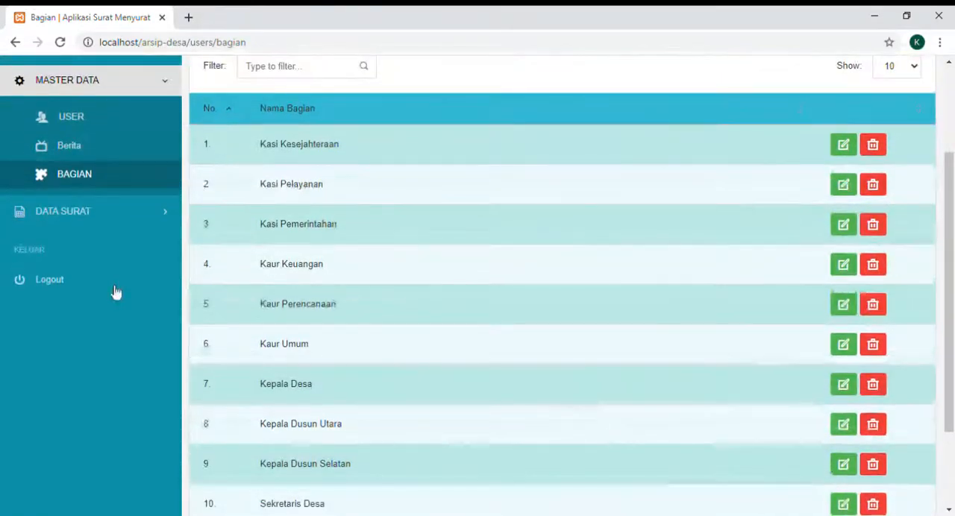
{"action": "scroll", "coordinate": [115, 293], "scroll_direction": "up", "scroll_amount": 1}
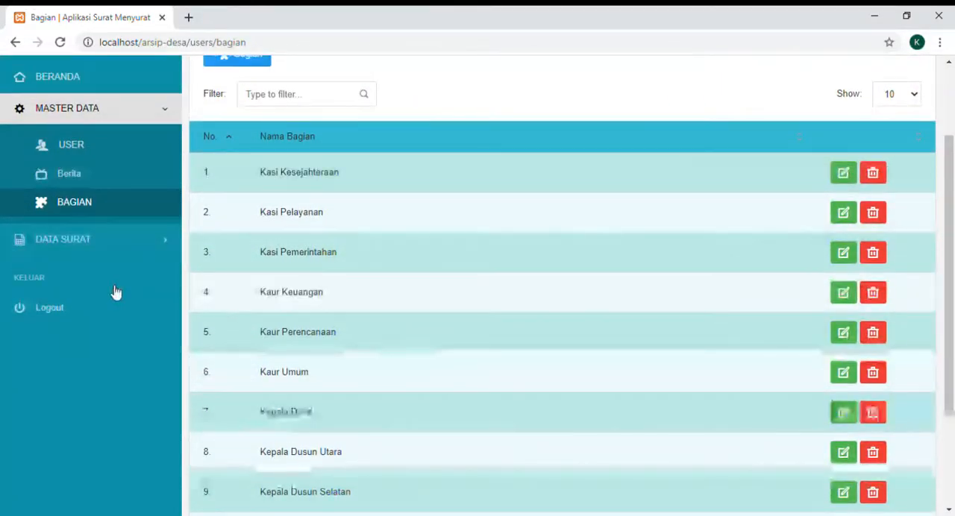
{"action": "scroll", "coordinate": [116, 292], "scroll_direction": "down", "scroll_amount": 2}
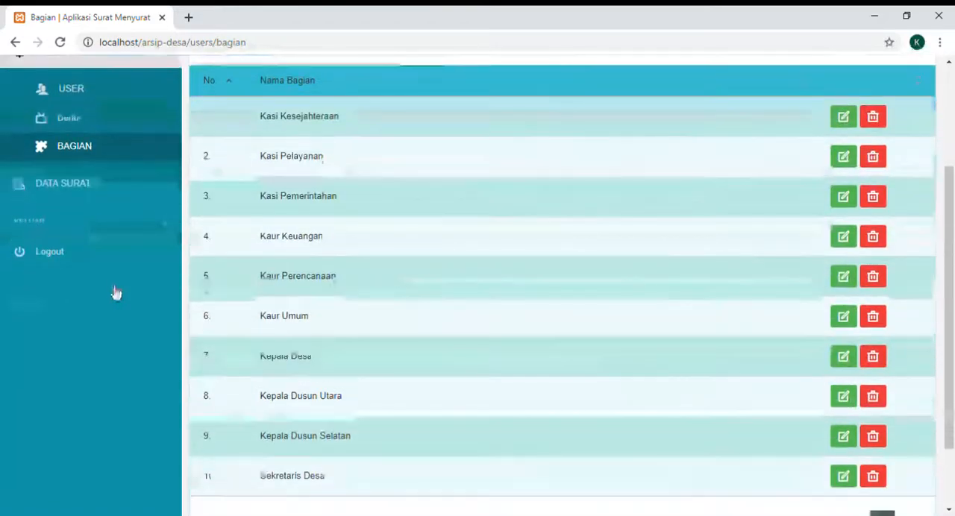
{"action": "scroll", "coordinate": [116, 293], "scroll_direction": "up", "scroll_amount": 4}
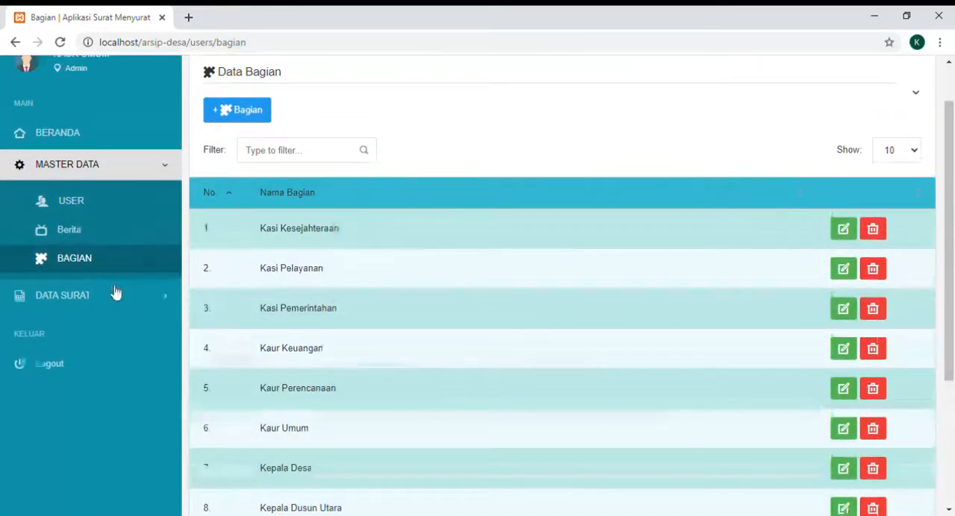
{"action": "scroll", "coordinate": [116, 293], "scroll_direction": "down", "scroll_amount": 3}
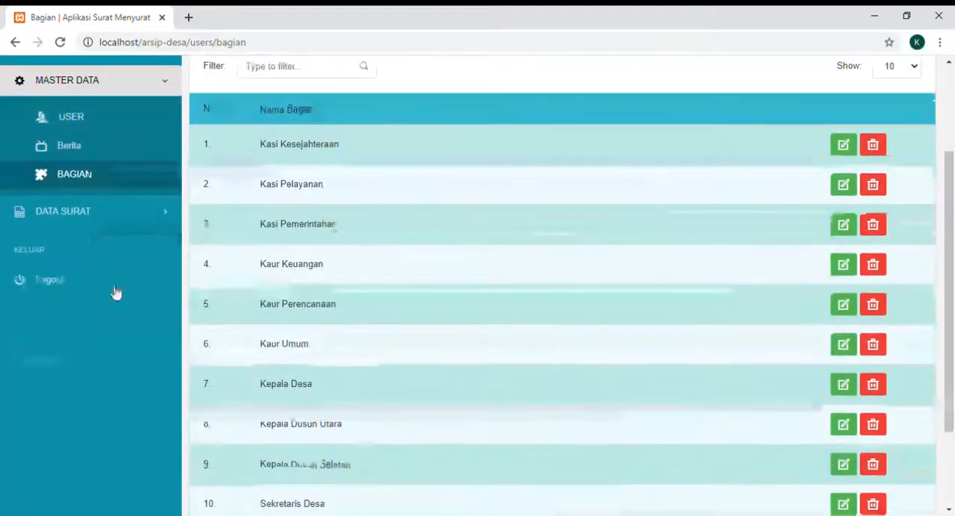
{"action": "scroll", "coordinate": [115, 292], "scroll_direction": "down", "scroll_amount": 2}
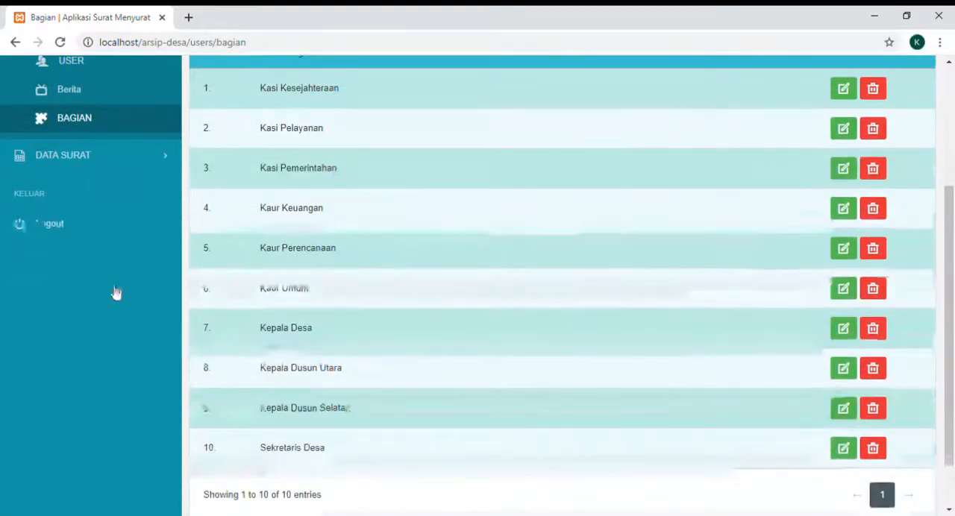
{"action": "scroll", "coordinate": [116, 292], "scroll_direction": "up", "scroll_amount": 1}
{"action": "scroll", "coordinate": [116, 292], "scroll_direction": "up", "scroll_amount": 3}
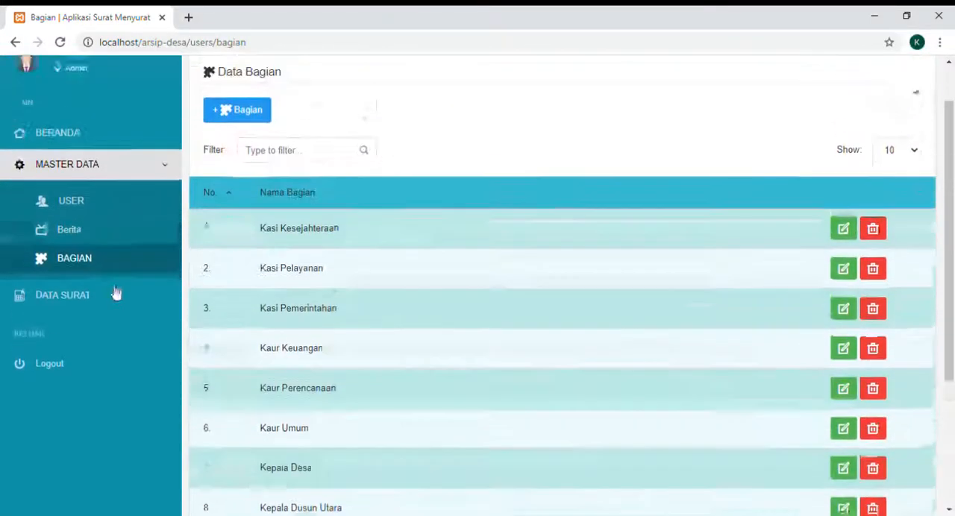
- Open the Surat Masuk page under Data Surat to view the incoming letters
{"action": "left_click", "coordinate": [114, 173]}
{"action": "left_click", "coordinate": [121, 202]}
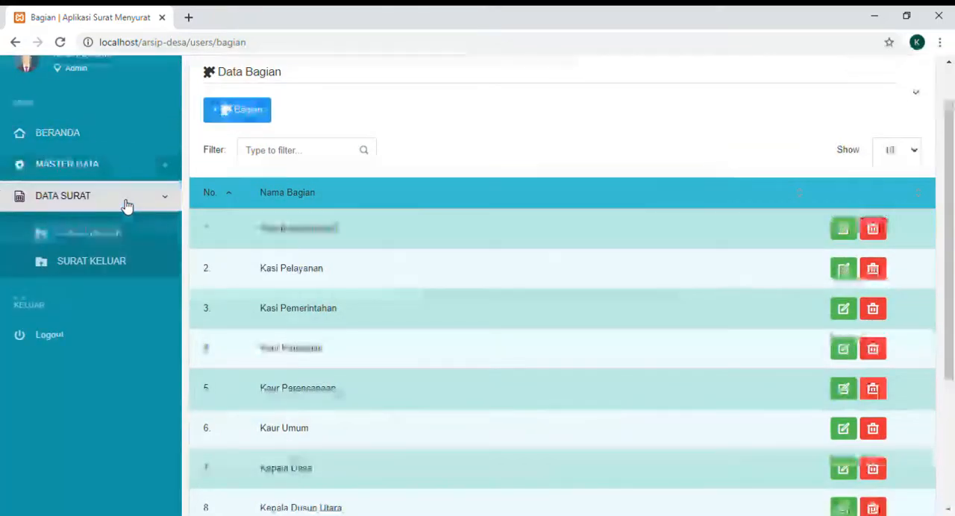
{"action": "left_click", "coordinate": [118, 234]}
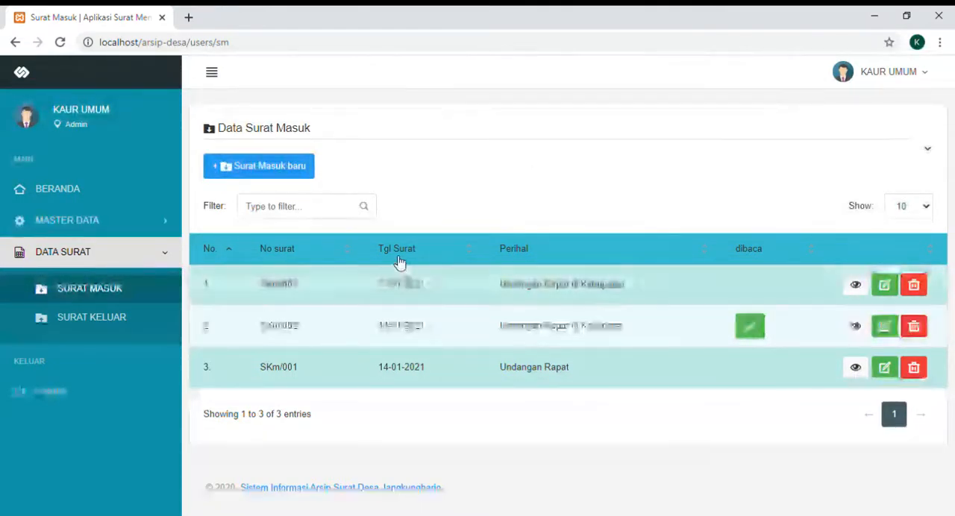
- Start a new incoming letter and choose KAUR UMUM as its recipient
{"action": "left_click", "coordinate": [266, 169]}
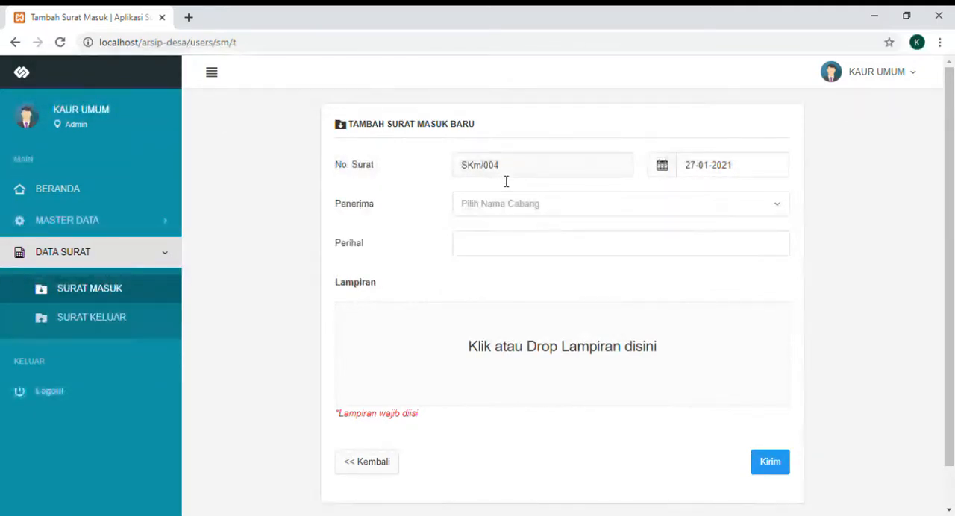
{"action": "left_click", "coordinate": [709, 205]}
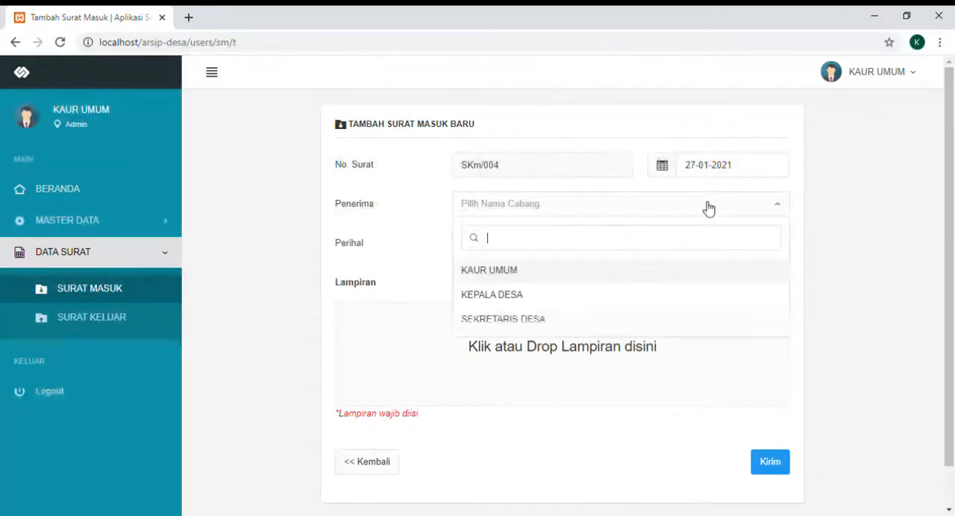
{"action": "left_click", "coordinate": [493, 272]}
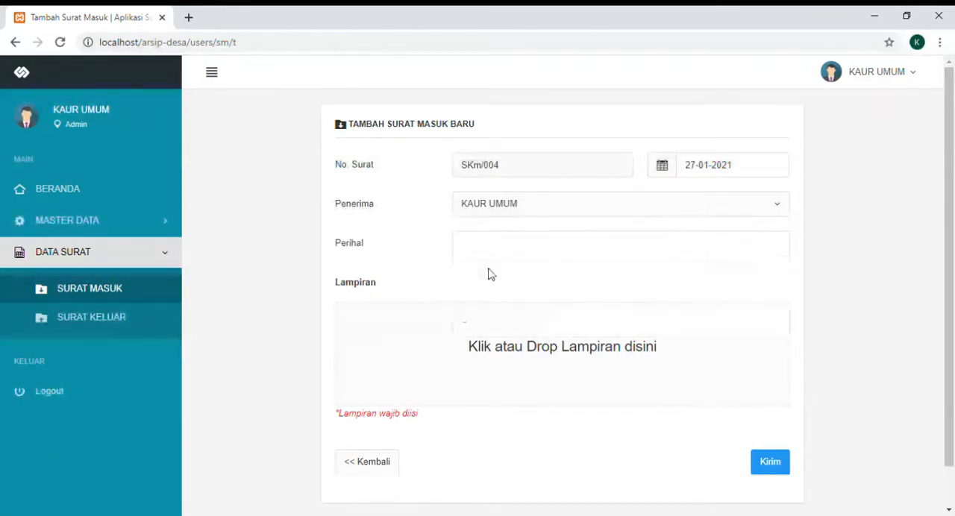
- Enter "Undangan Rapat di Kabupaten2" as the subject (Perihal) of the new incoming letter
{"action": "left_click", "coordinate": [515, 252]}
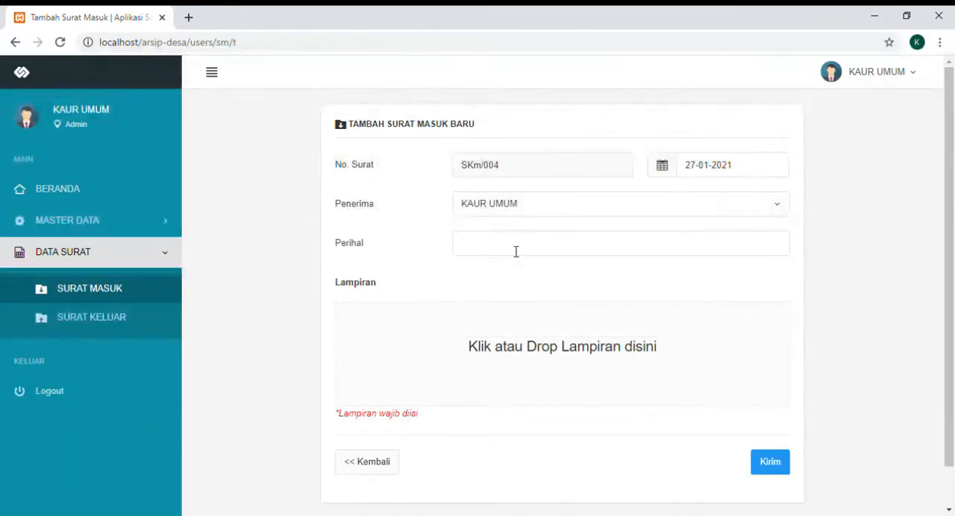
{"action": "type", "text": "Undangan Rapa"}
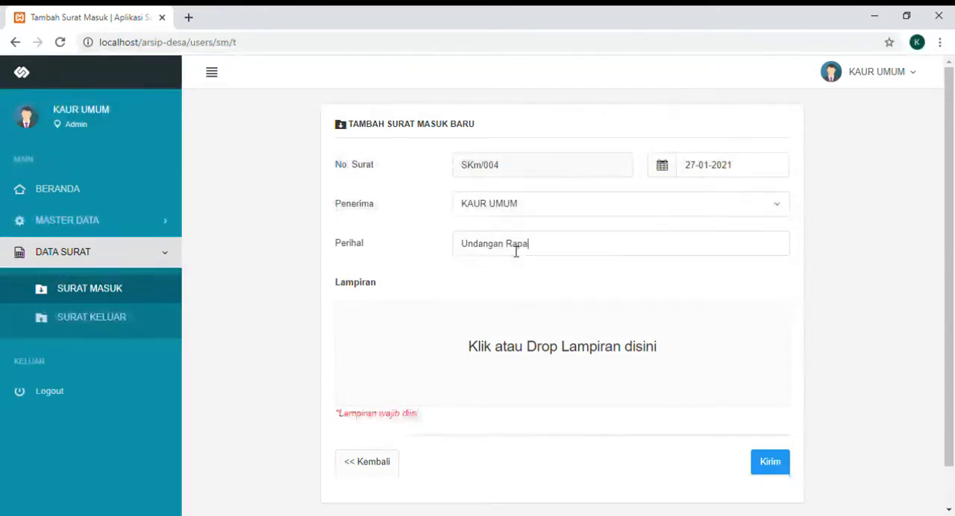
{"action": "type", "text": "t"}
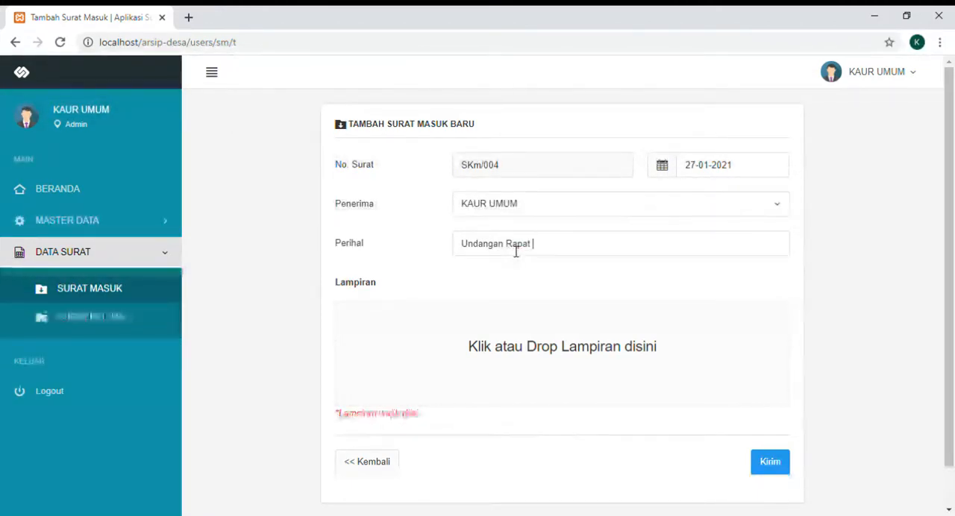
{"action": "type", "text": " di Kabupaten"}
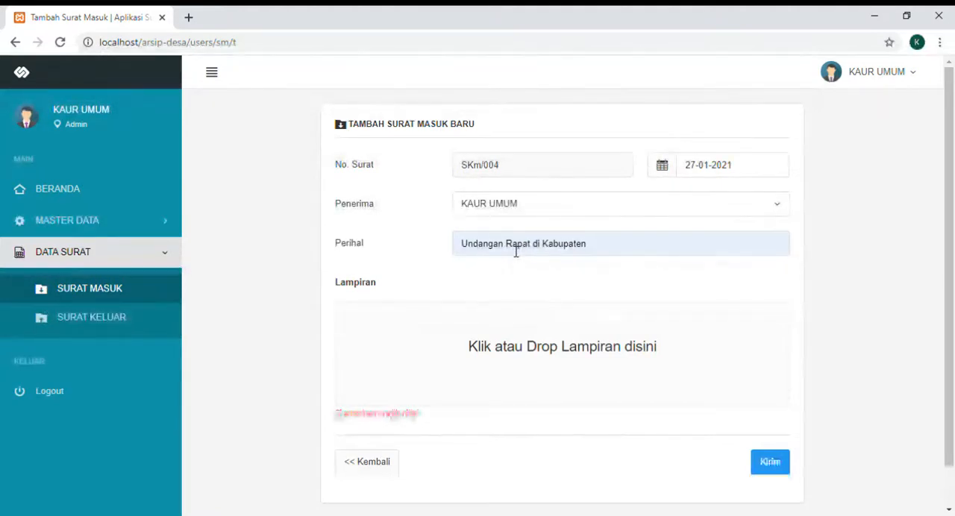
{"action": "key", "text": "BackSpace"}
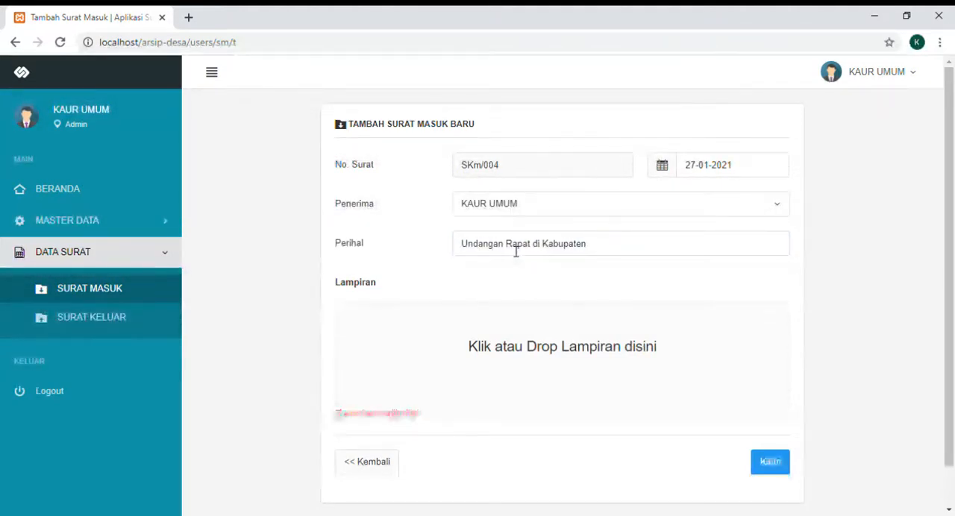
{"action": "type", "text": "?"}
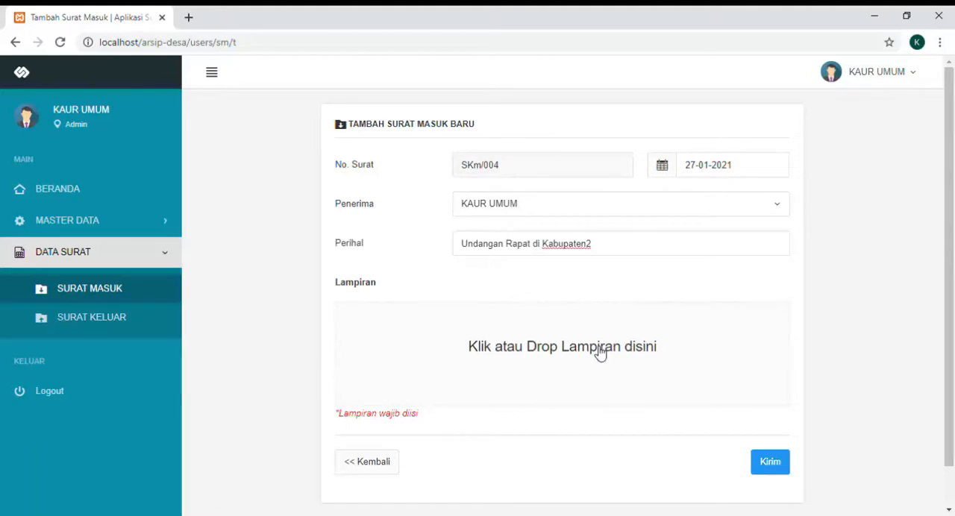
- Attach the Beatles flag image to the new incoming letter and send the letter
{"action": "left_click", "coordinate": [596, 353]}
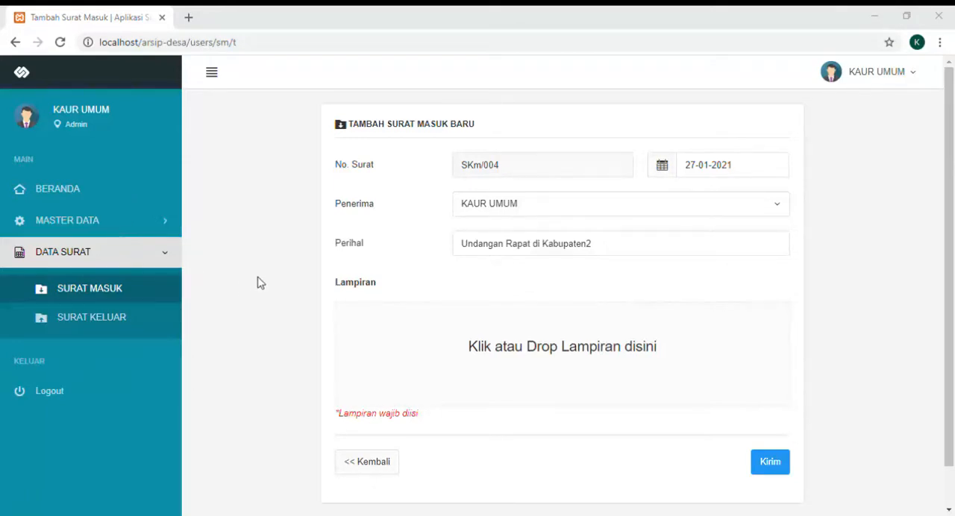
{"action": "double_click", "coordinate": [288, 280]}
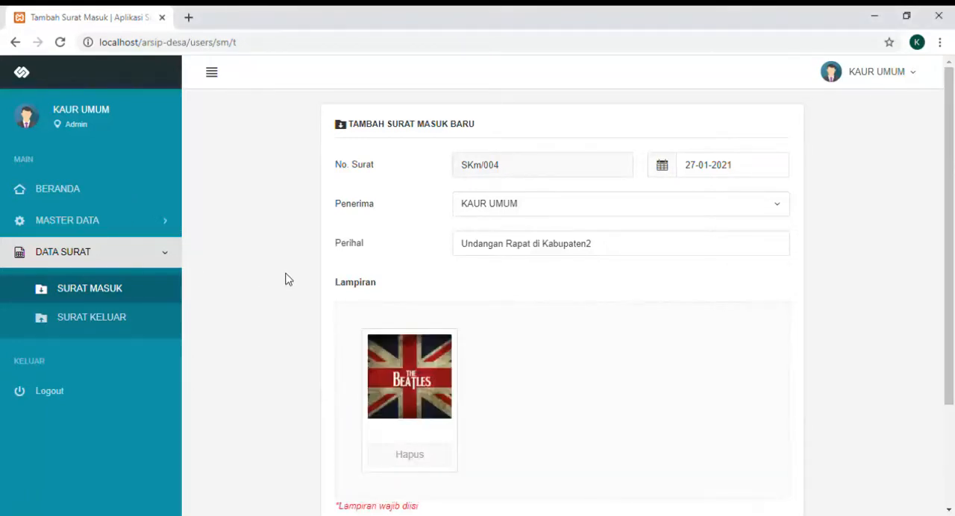
{"action": "scroll", "coordinate": [560, 325], "scroll_direction": "down", "scroll_amount": 3}
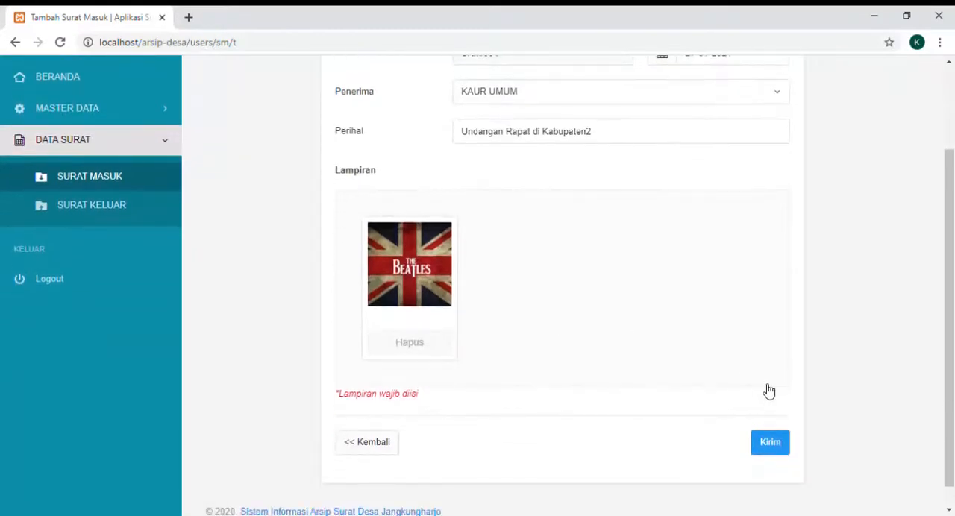
{"action": "left_click", "coordinate": [771, 443]}
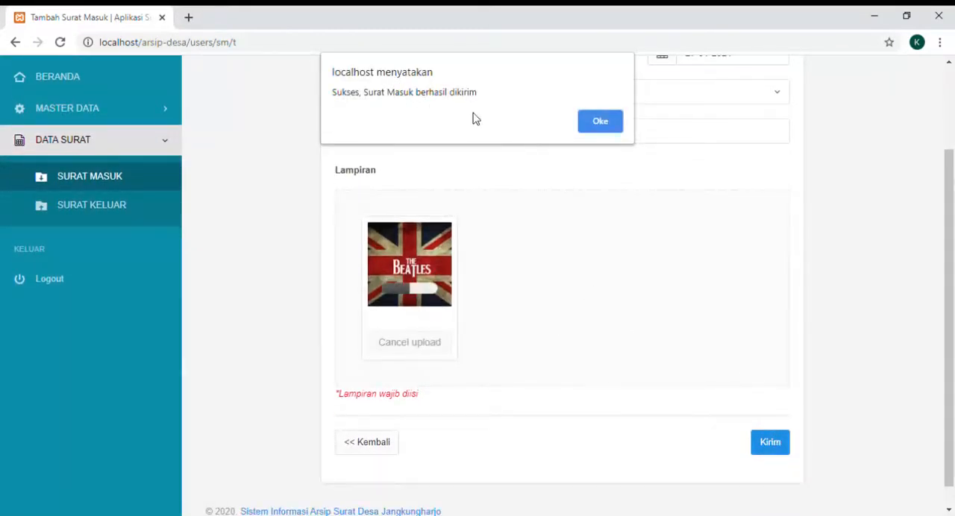
{"action": "left_click", "coordinate": [598, 127]}
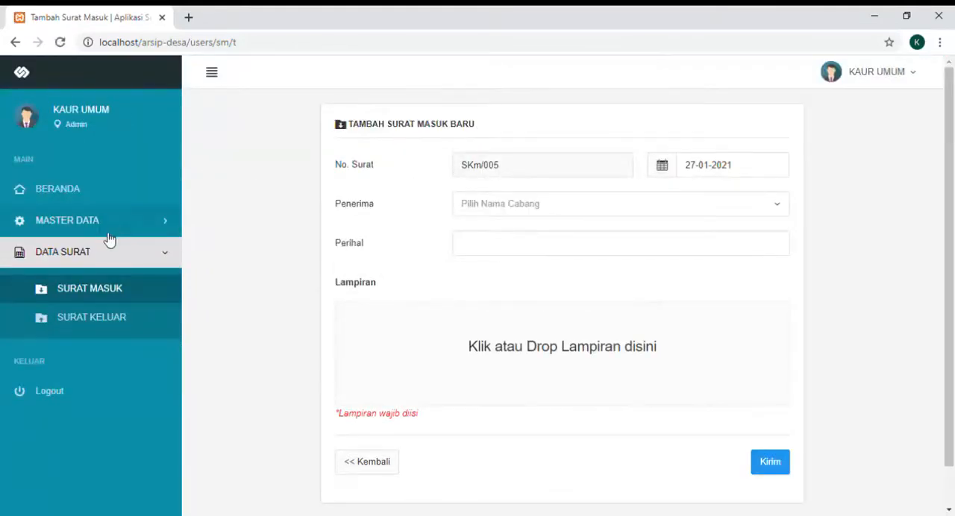
- Edit incoming letter SKm/004 in the Surat Masuk list, set its recipient to KEPALA DESA and save the update
{"action": "left_click", "coordinate": [107, 293]}
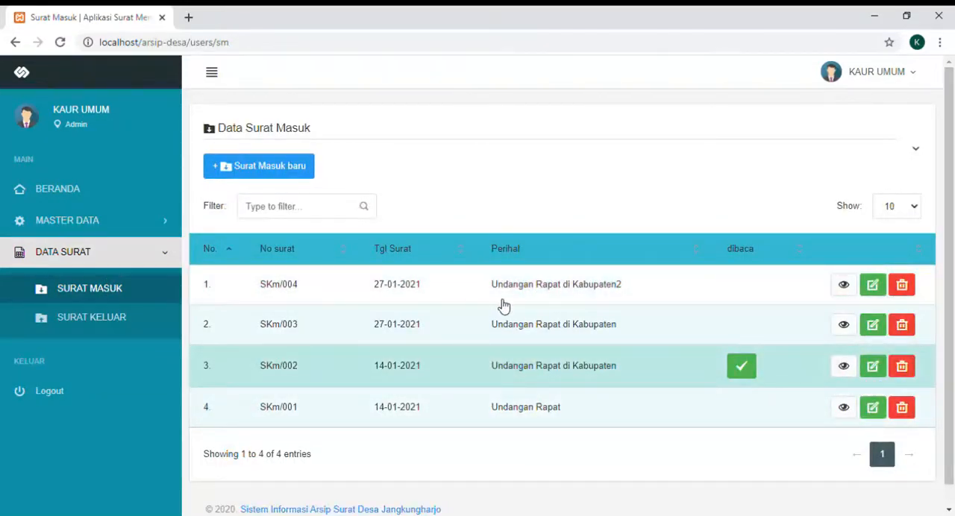
{"action": "left_click", "coordinate": [874, 285]}
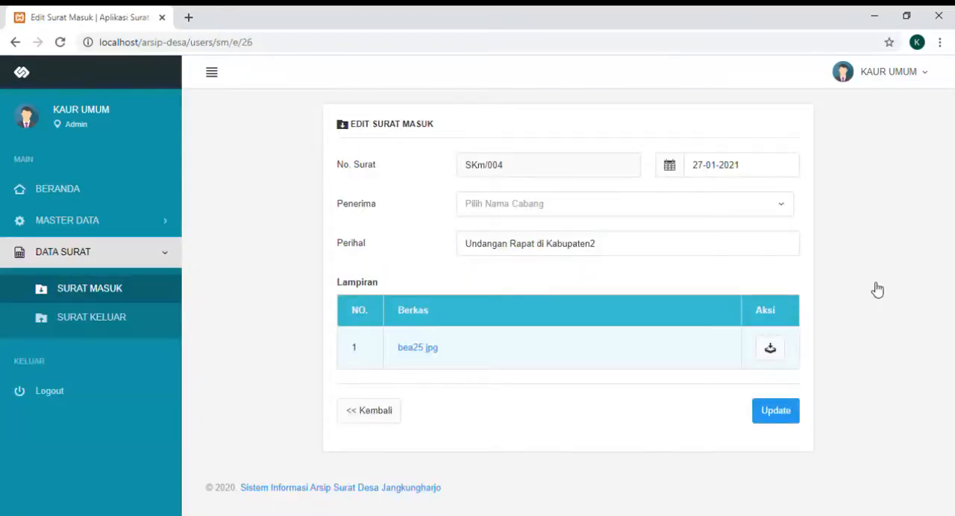
{"action": "left_click", "coordinate": [655, 206]}
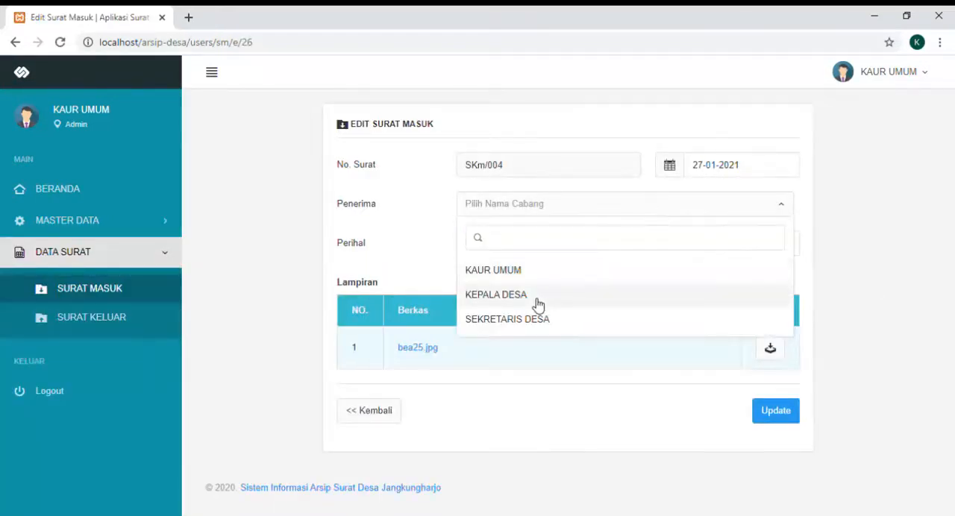
{"action": "left_click", "coordinate": [538, 300]}
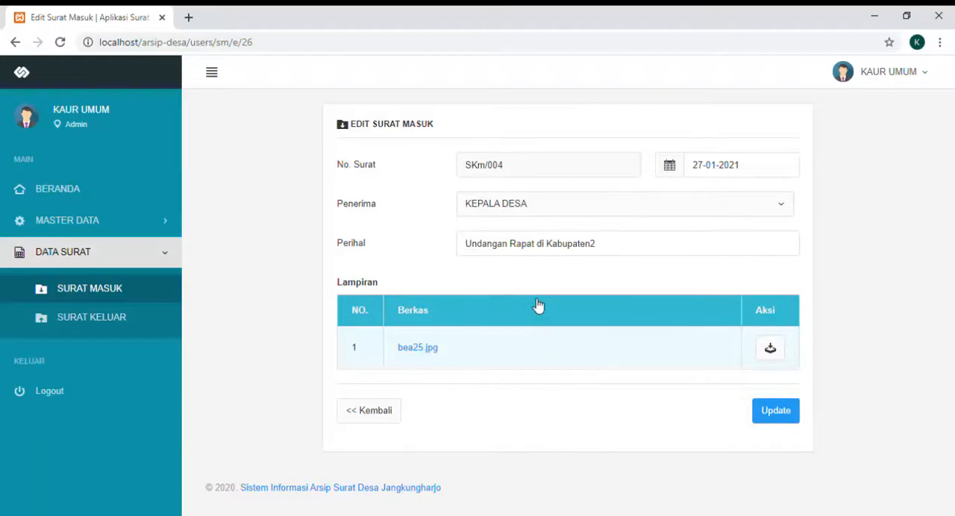
{"action": "left_click", "coordinate": [774, 412]}
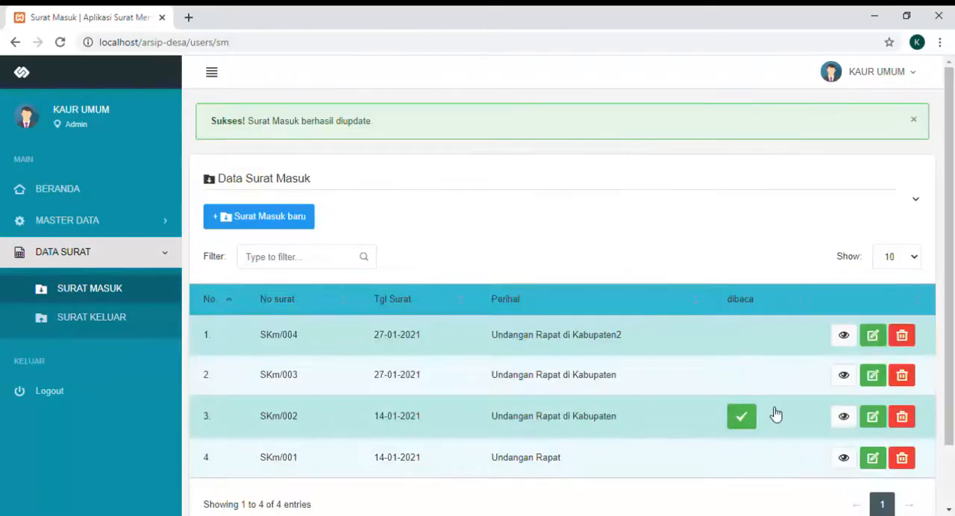
- Delete incoming letter SKm/004 from the Data Surat Masuk table and look over the remaining letters
{"action": "left_click", "coordinate": [912, 341]}
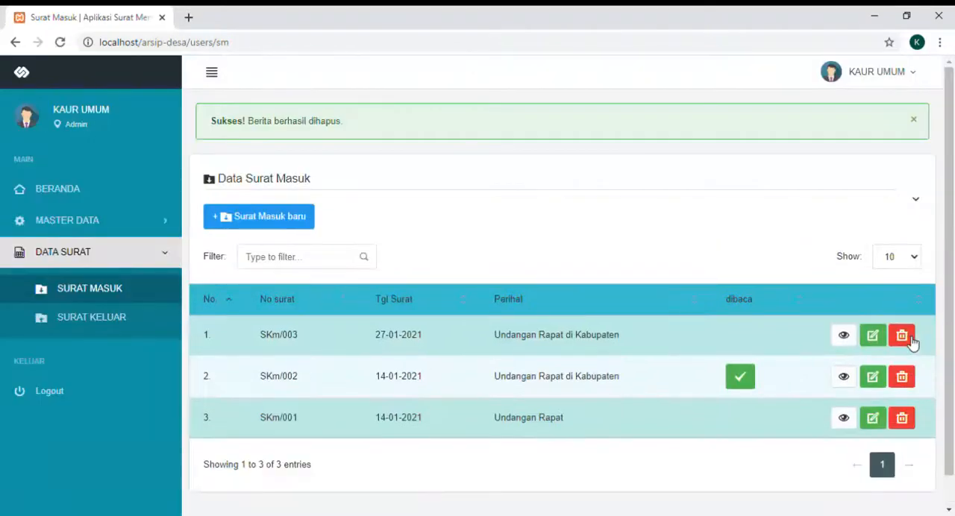
{"action": "scroll", "coordinate": [409, 204], "scroll_direction": "down", "scroll_amount": 1}
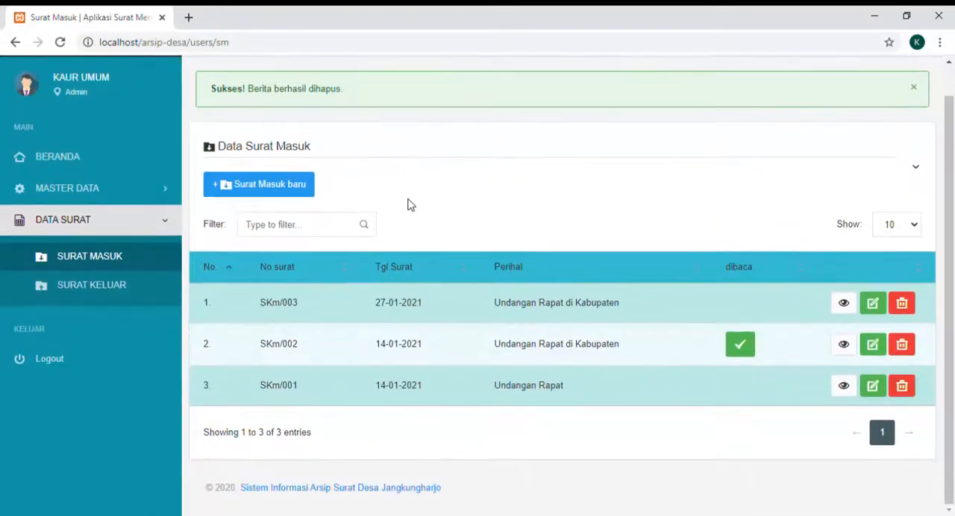
{"action": "scroll", "coordinate": [409, 204], "scroll_direction": "up", "scroll_amount": 1}
{"action": "scroll", "coordinate": [409, 203], "scroll_direction": "down", "scroll_amount": 1}
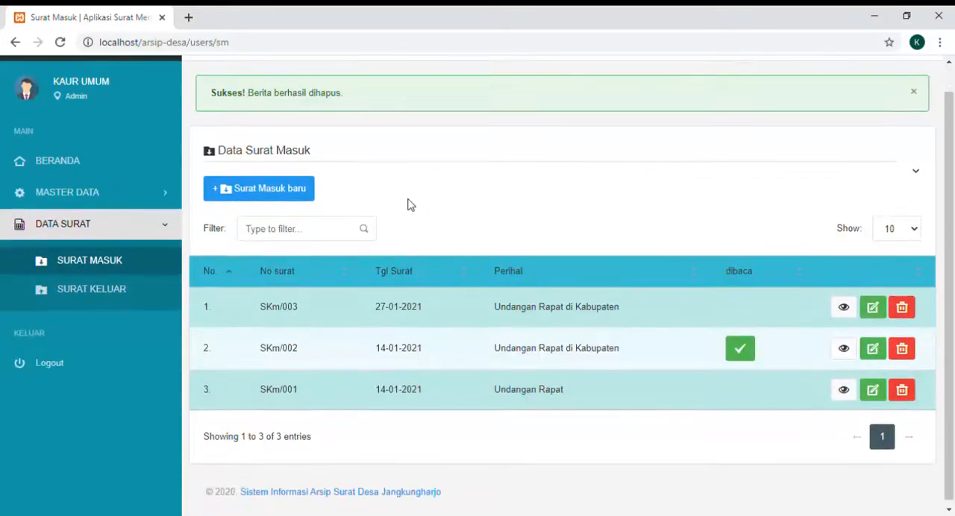
{"action": "left_click", "coordinate": [743, 356]}
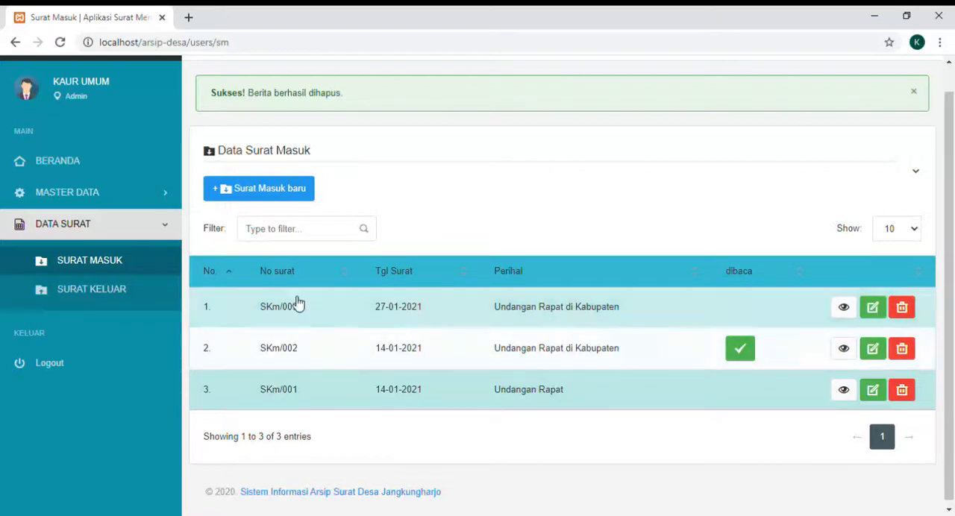
- View the outgoing letters on the Surat Keluar page and log out of the admin account
{"action": "left_click", "coordinate": [147, 293]}
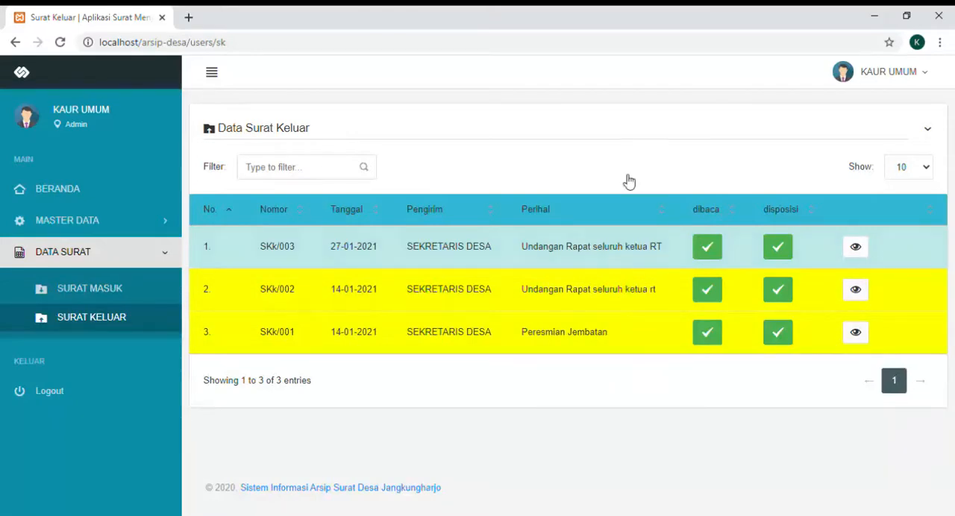
{"action": "left_click", "coordinate": [918, 75]}
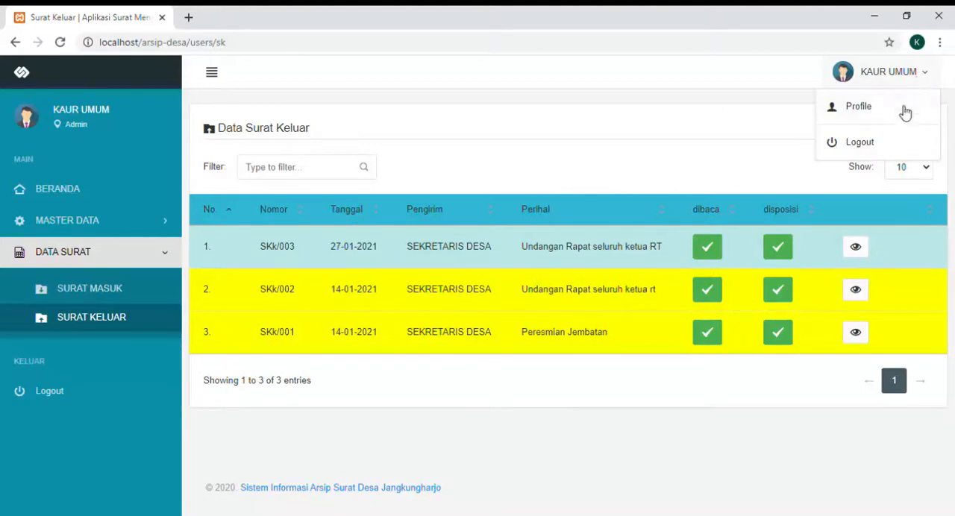
{"action": "left_click", "coordinate": [862, 142]}
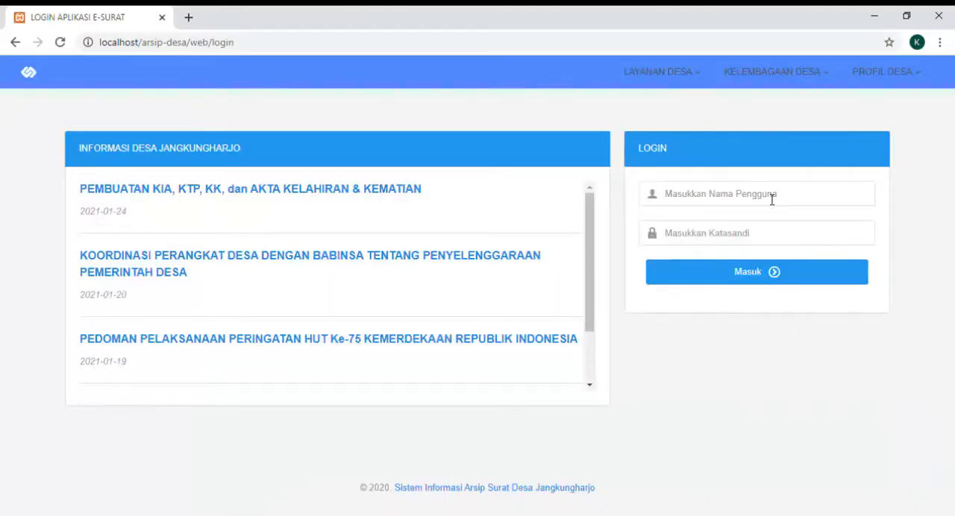
- Log in with the username "user" and the account password
{"action": "left_click", "coordinate": [766, 204]}
{"action": "key", "text": "Down"}
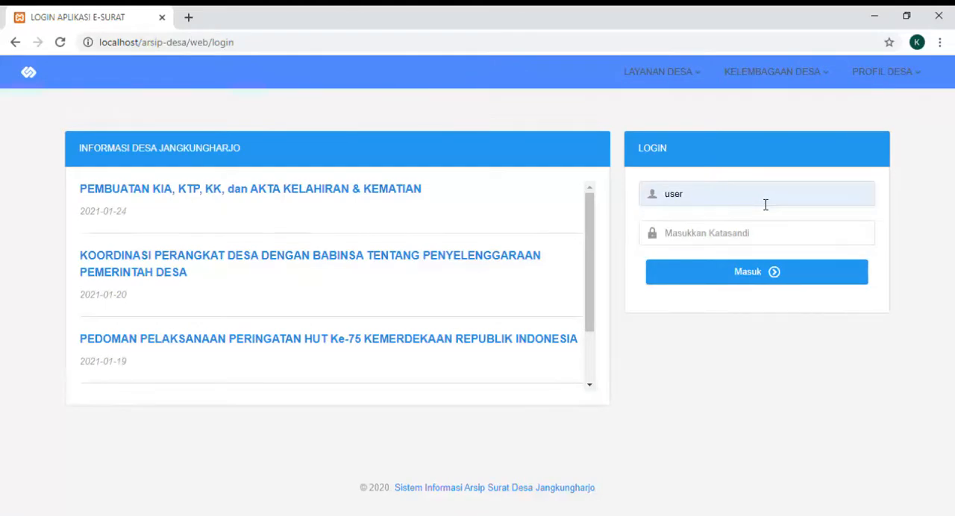
{"action": "type", "text": "us"}
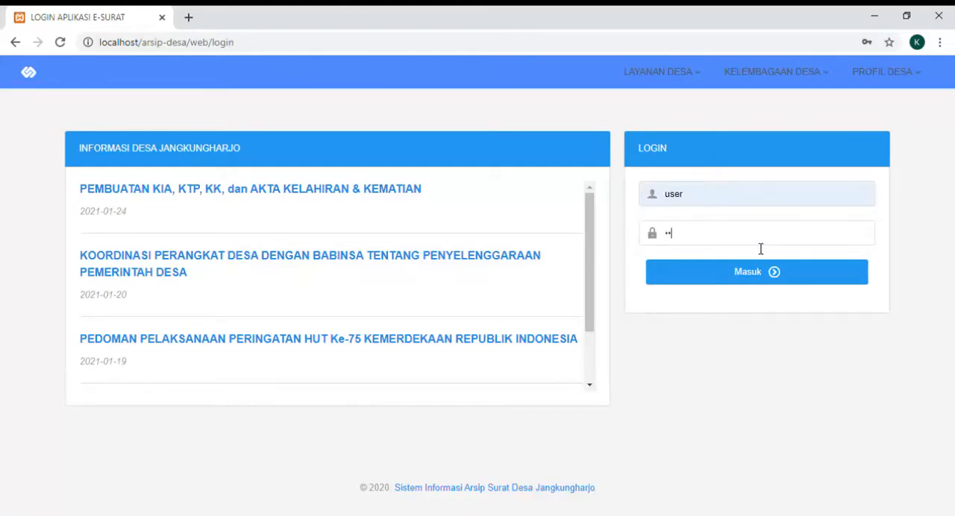
{"action": "left_click", "coordinate": [749, 275]}
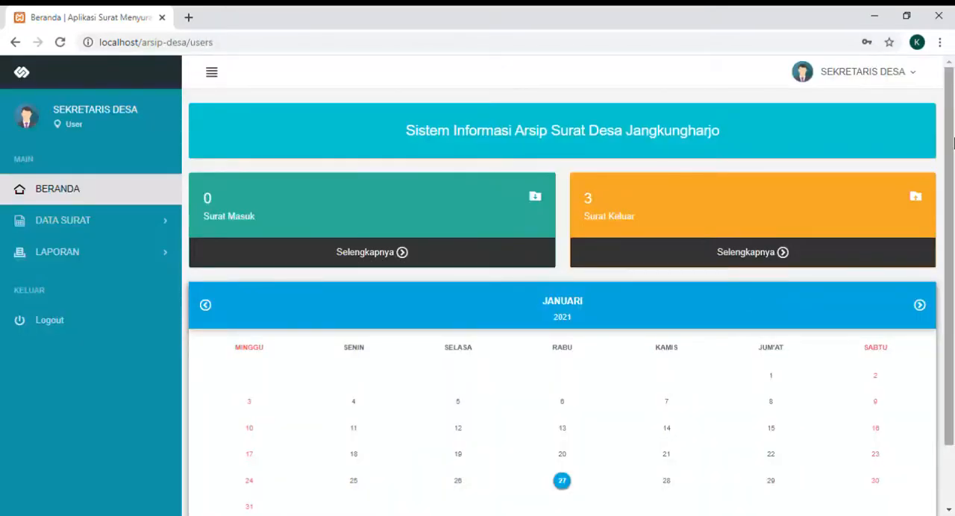
- Open the village secretary's profile page and look through its profile and password forms
{"action": "left_click", "coordinate": [888, 78]}
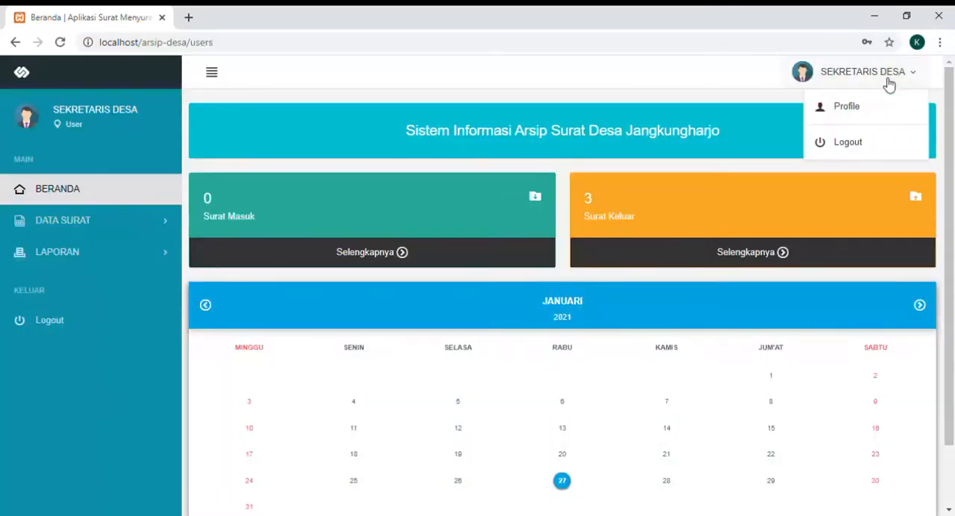
{"action": "left_click", "coordinate": [864, 114]}
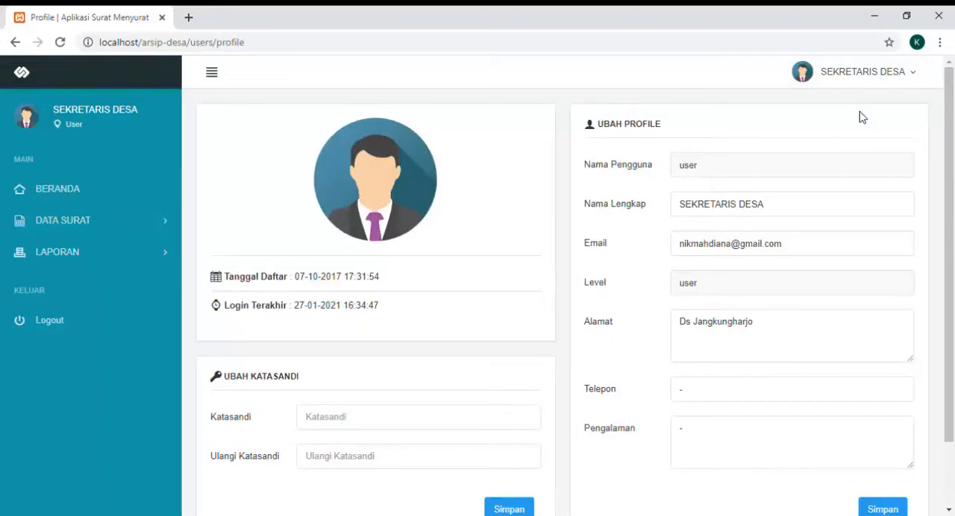
{"action": "scroll", "coordinate": [862, 118], "scroll_direction": "down", "scroll_amount": 1}
{"action": "scroll", "coordinate": [862, 118], "scroll_direction": "up", "scroll_amount": 1}
- Start a new outgoing letter from the Surat Keluar page and enter "Peresmian Lapangan Desa" as its subject (Perihal)
{"action": "left_click", "coordinate": [136, 228]}
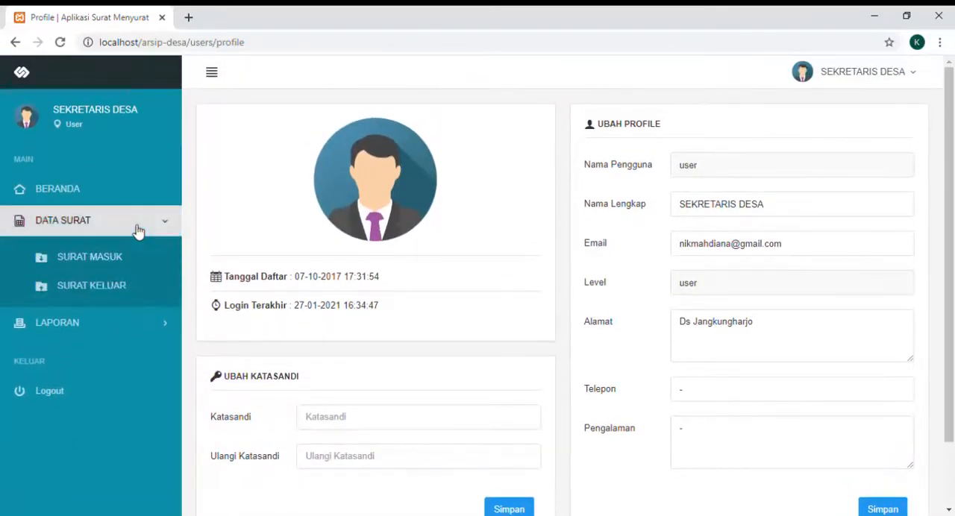
{"action": "left_click", "coordinate": [125, 281]}
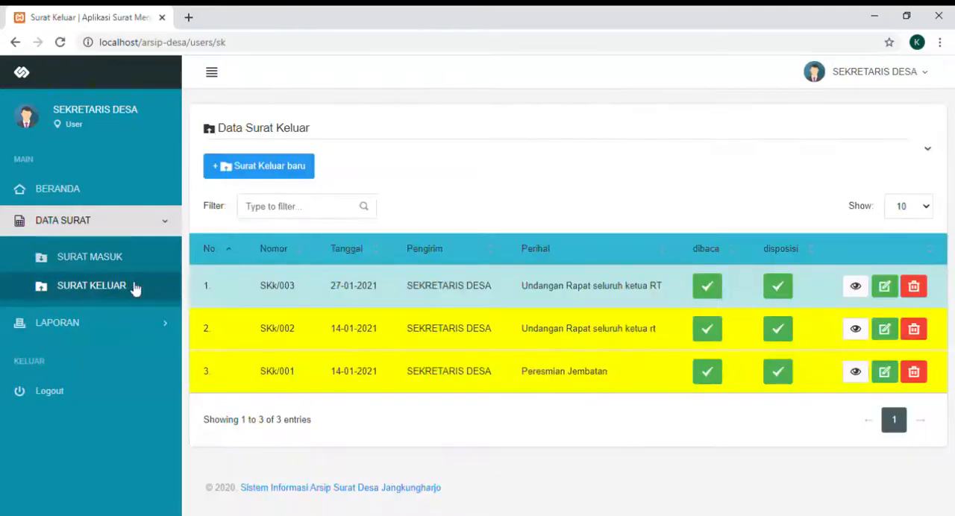
{"action": "left_click", "coordinate": [297, 174]}
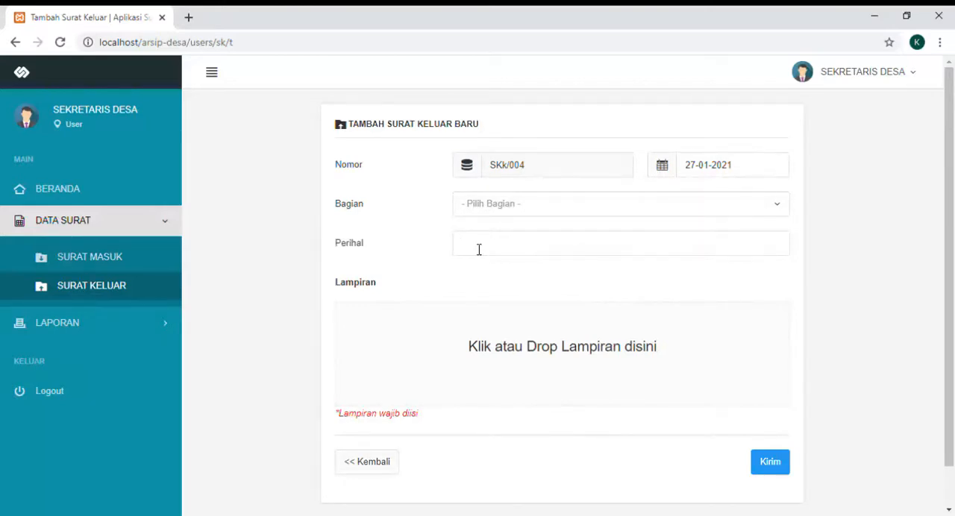
{"action": "type", "text": "resmian Lapangan Desa"}
- Attach the LaporanPrak and "mikro prak 2" documents to the new outgoing letter
{"action": "left_click", "coordinate": [522, 358]}
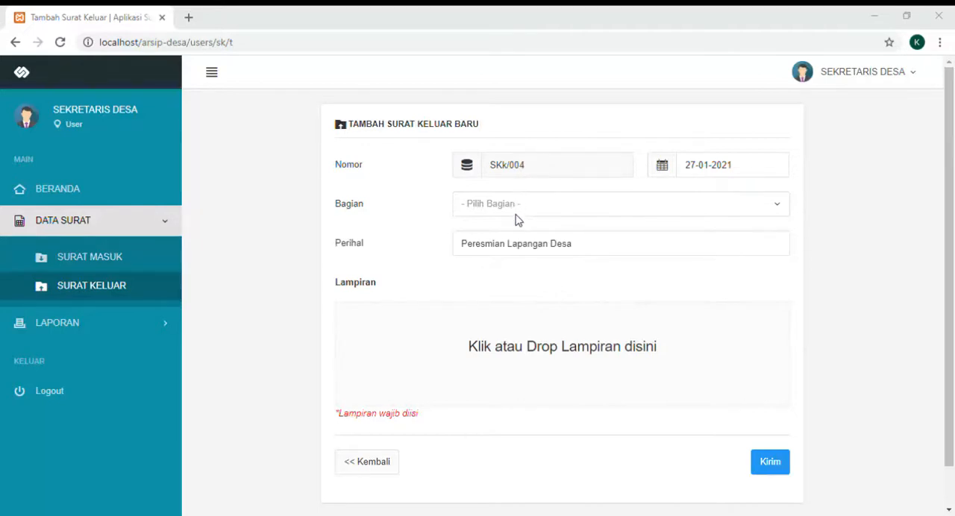
{"action": "double_click", "coordinate": [221, 259]}
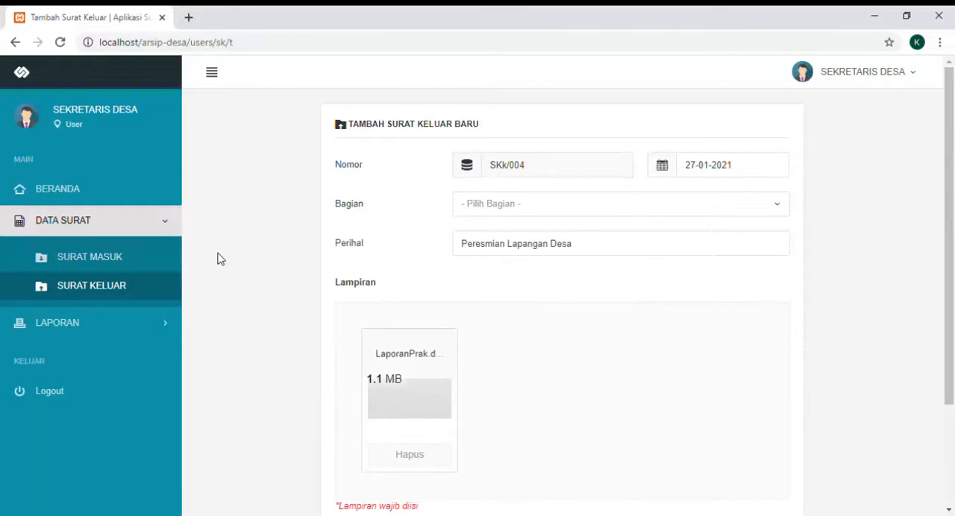
{"action": "scroll", "coordinate": [221, 259], "scroll_direction": "down", "scroll_amount": 2}
{"action": "scroll", "coordinate": [221, 259], "scroll_direction": "up", "scroll_amount": 1}
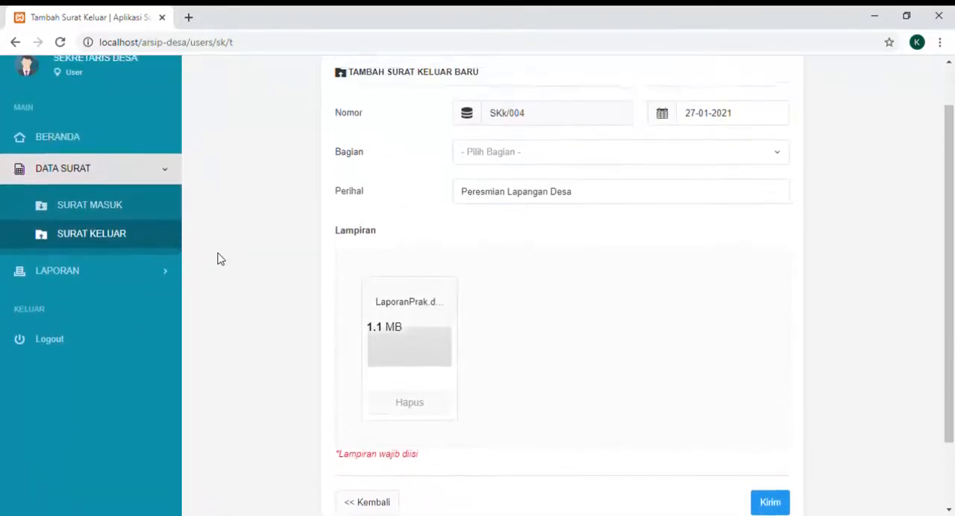
{"action": "scroll", "coordinate": [221, 259], "scroll_direction": "up", "scroll_amount": 1}
{"action": "scroll", "coordinate": [220, 259], "scroll_direction": "down", "scroll_amount": 2}
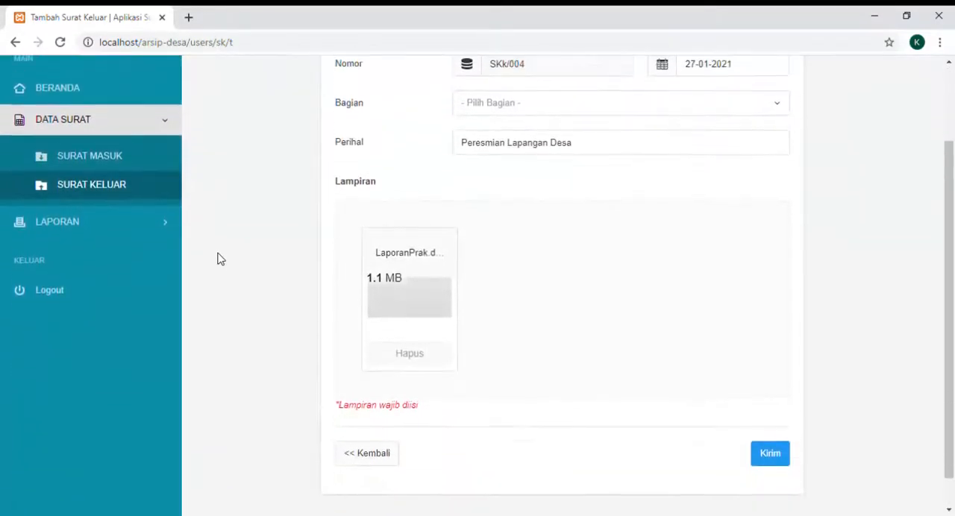
{"action": "scroll", "coordinate": [221, 259], "scroll_direction": "up", "scroll_amount": 1}
{"action": "scroll", "coordinate": [221, 258], "scroll_direction": "down", "scroll_amount": 2}
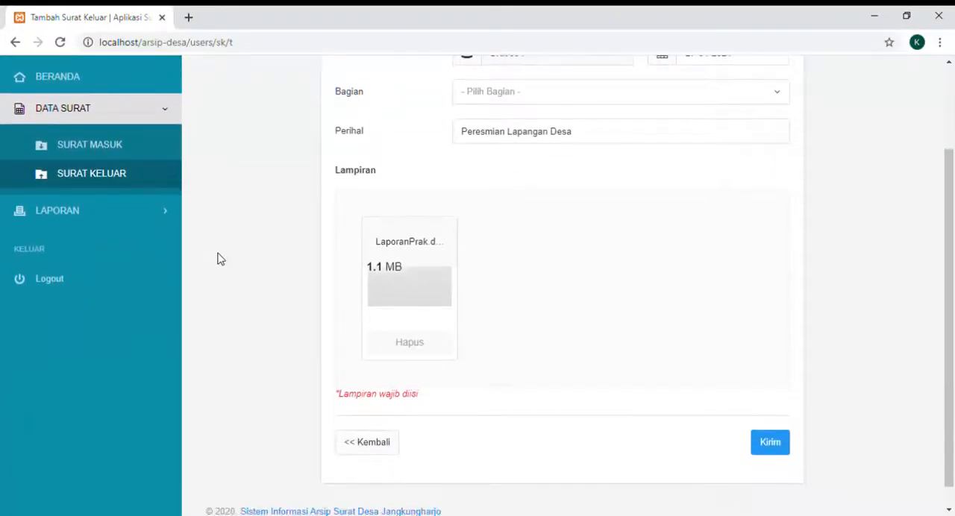
{"action": "scroll", "coordinate": [221, 259], "scroll_direction": "up", "scroll_amount": 1}
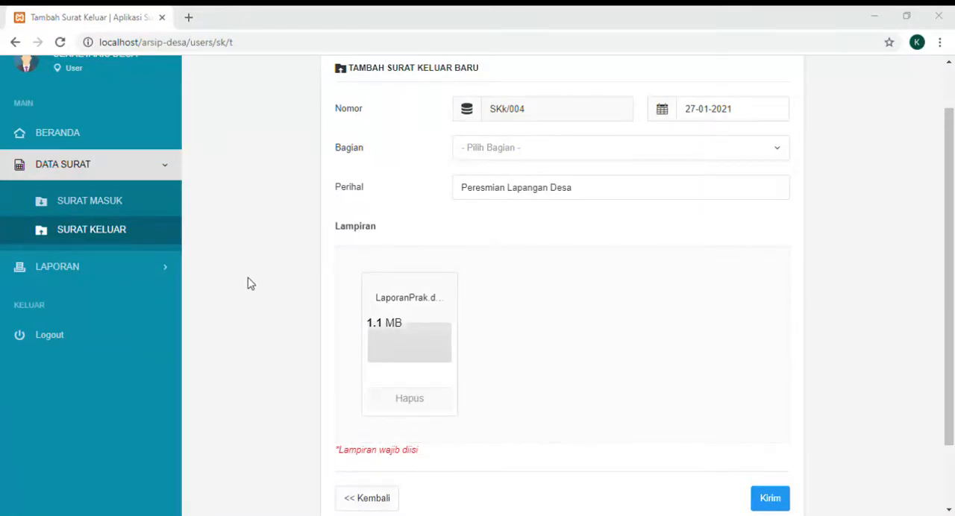
{"action": "double_click", "coordinate": [235, 234]}
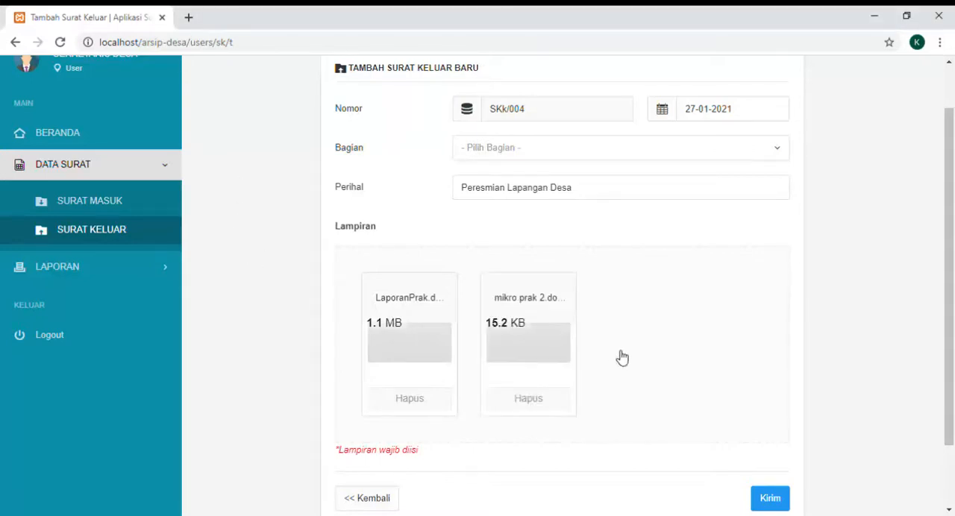
- Send the new outgoing letter with no section (Bagian) chosen and acknowledge the confirmation
{"action": "scroll", "coordinate": [949, 336], "scroll_direction": "down", "scroll_amount": 2}
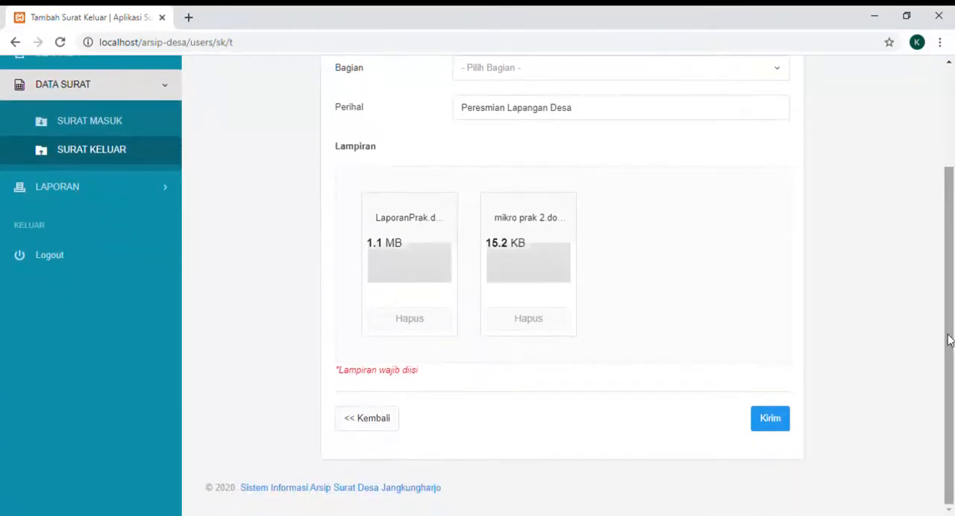
{"action": "left_click", "coordinate": [785, 421]}
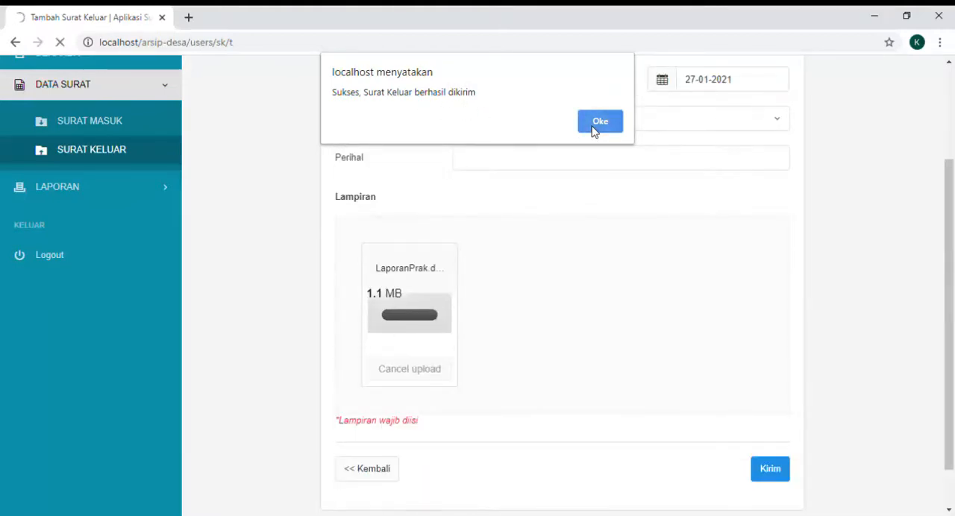
{"action": "left_click", "coordinate": [598, 123]}
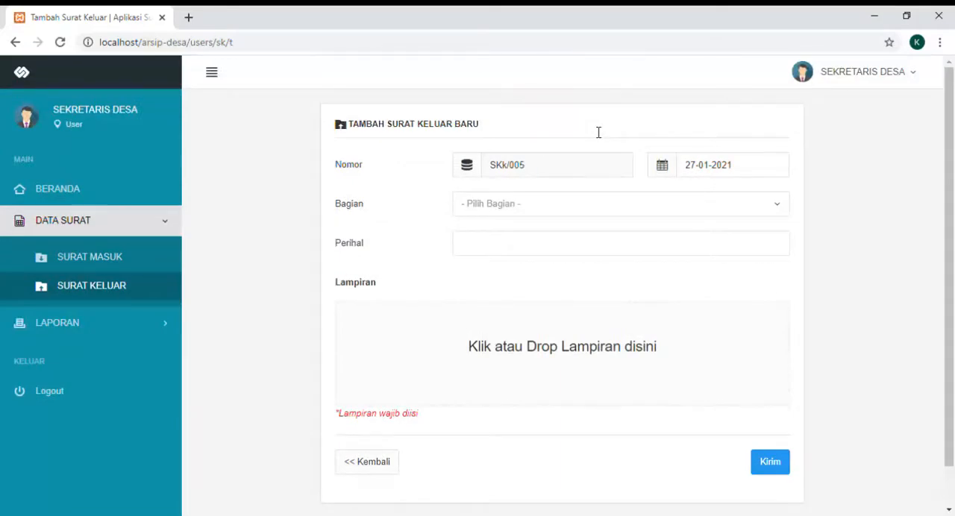
- Change the subject (Perihal) of outgoing letter SKk/004 to "Peresmian Lapangan Desa Jangkungharjo" and save the update
{"action": "left_click", "coordinate": [116, 298]}
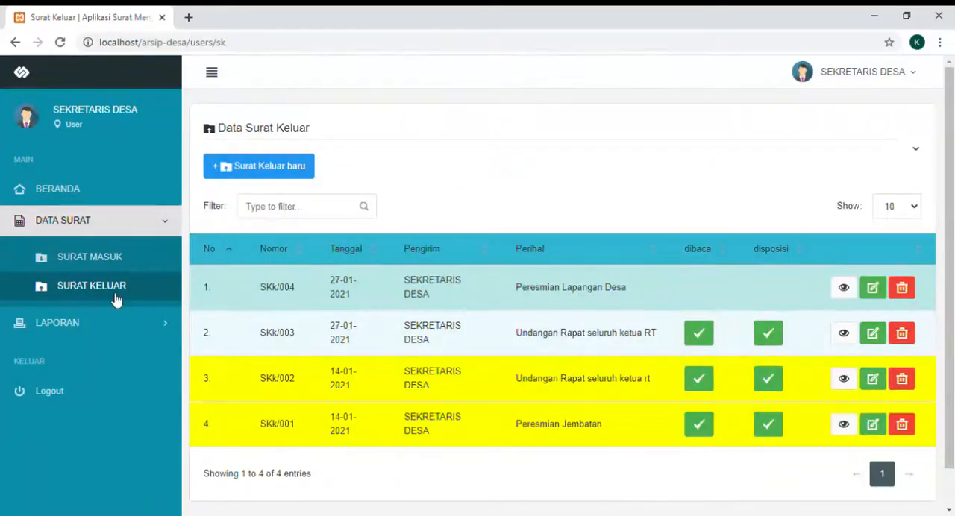
{"action": "scroll", "coordinate": [116, 298], "scroll_direction": "down", "scroll_amount": 1}
{"action": "scroll", "coordinate": [115, 299], "scroll_direction": "up", "scroll_amount": 1}
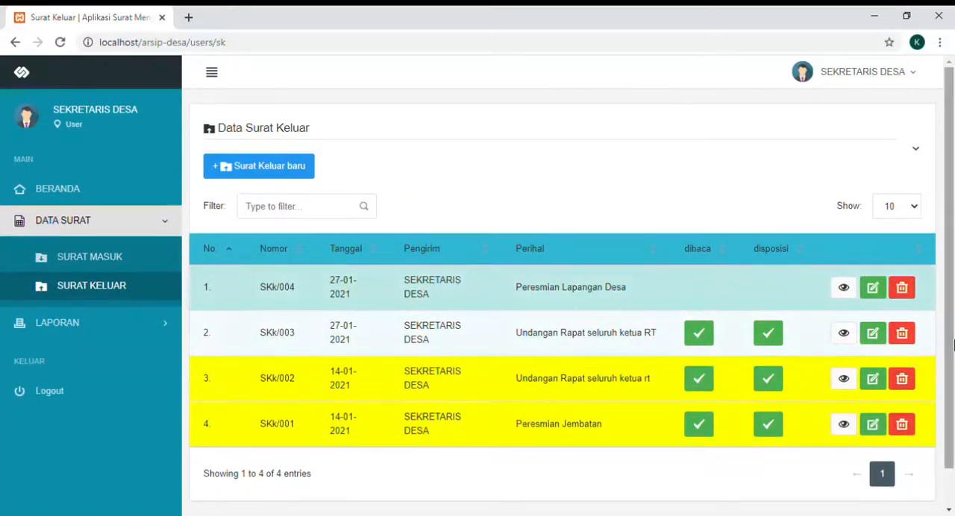
{"action": "left_click", "coordinate": [878, 293]}
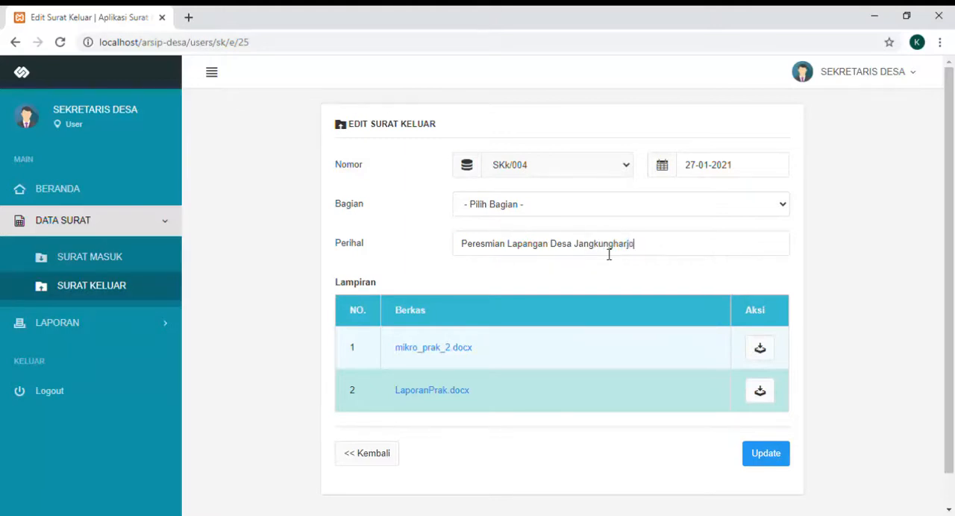
{"action": "left_click", "coordinate": [772, 456]}
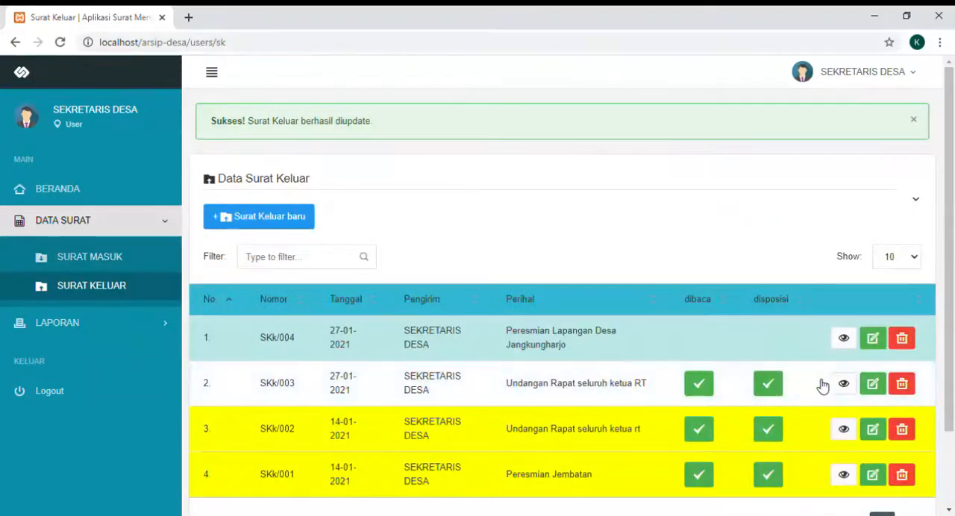
- Request deletion of outgoing letter SKk/004, but cancel it at the confirmation
{"action": "left_click", "coordinate": [906, 343]}
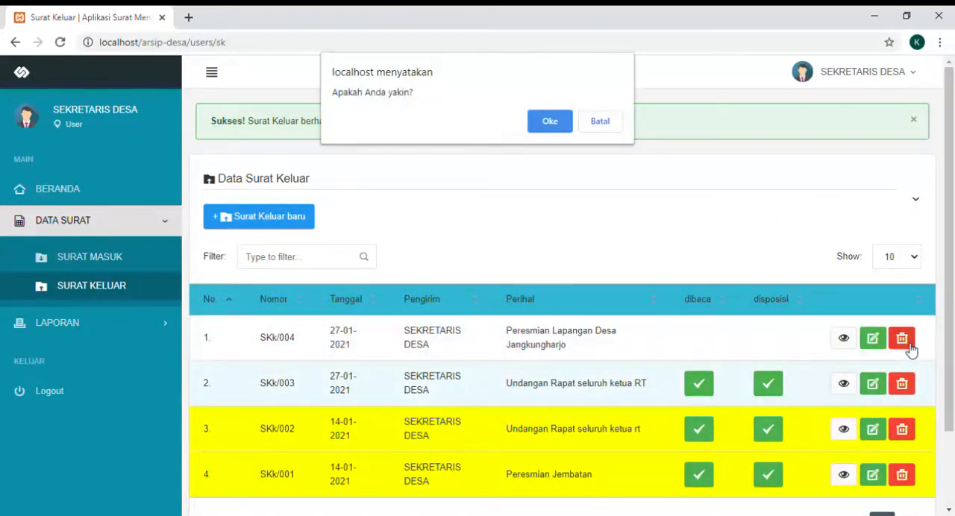
{"action": "left_click", "coordinate": [594, 126]}
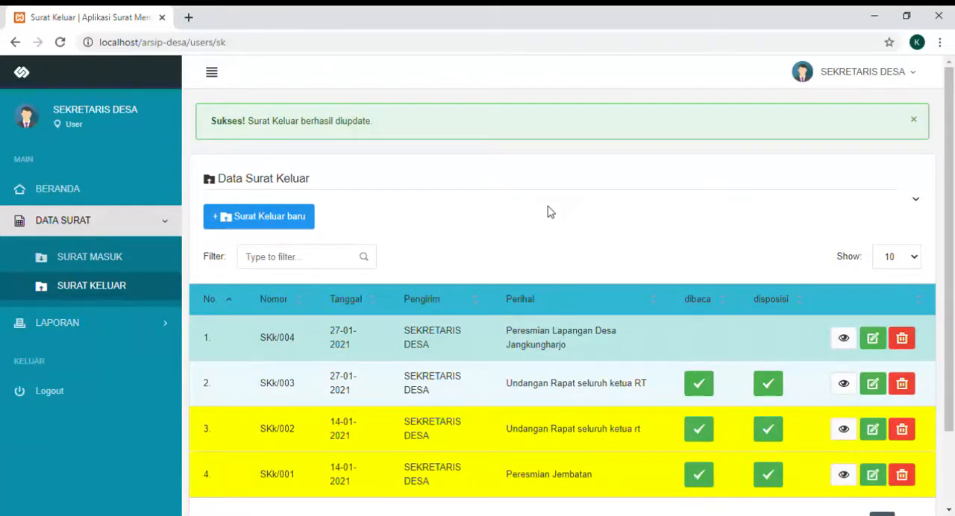
- Log out of the village secretary account and sign in as admin2 with the account password
{"action": "left_click", "coordinate": [899, 82]}
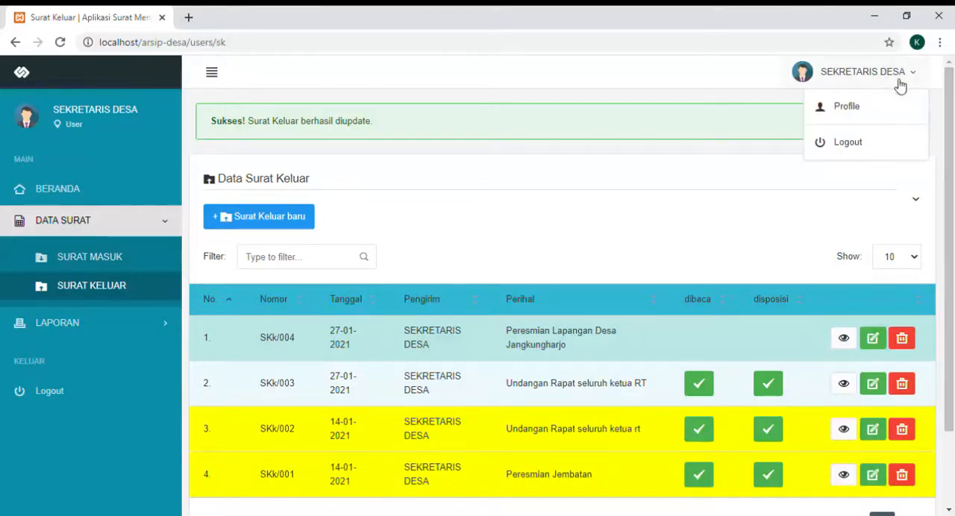
{"action": "left_click", "coordinate": [848, 144]}
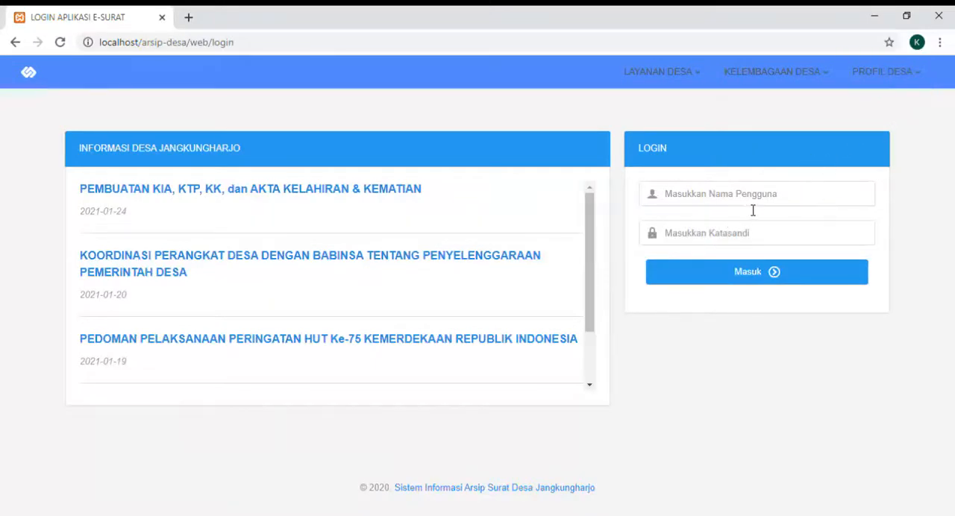
{"action": "left_click", "coordinate": [688, 258]}
{"action": "left_click", "coordinate": [691, 240]}
{"action": "type", "text": "admin2"}
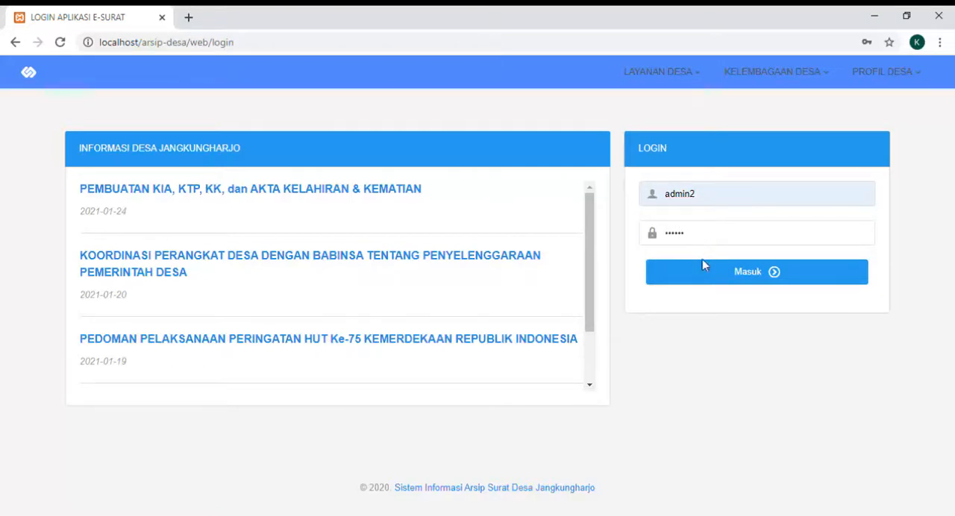
{"action": "left_click", "coordinate": [708, 273]}
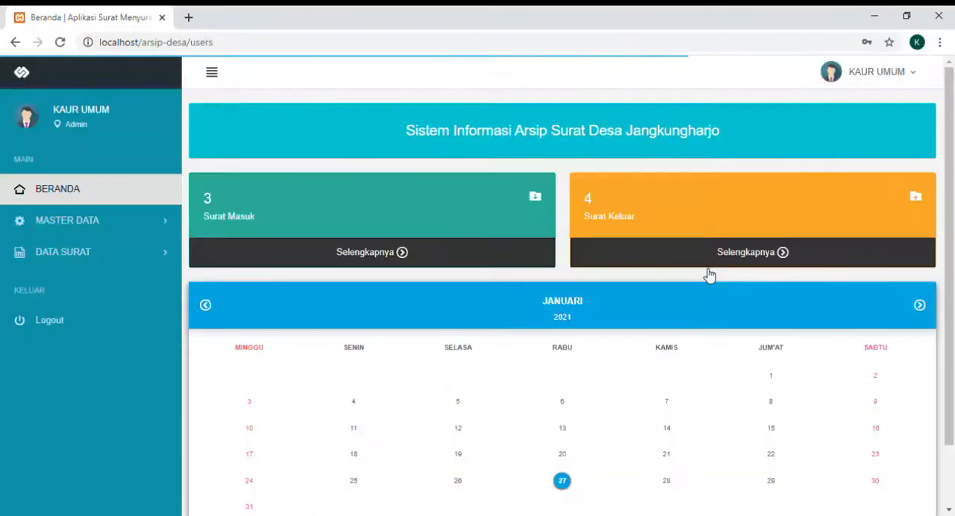
- Open outgoing letter SKk/004 from the Surat Keluar list and send its disposition to the Kepala Desa section
{"action": "left_click", "coordinate": [114, 259]}
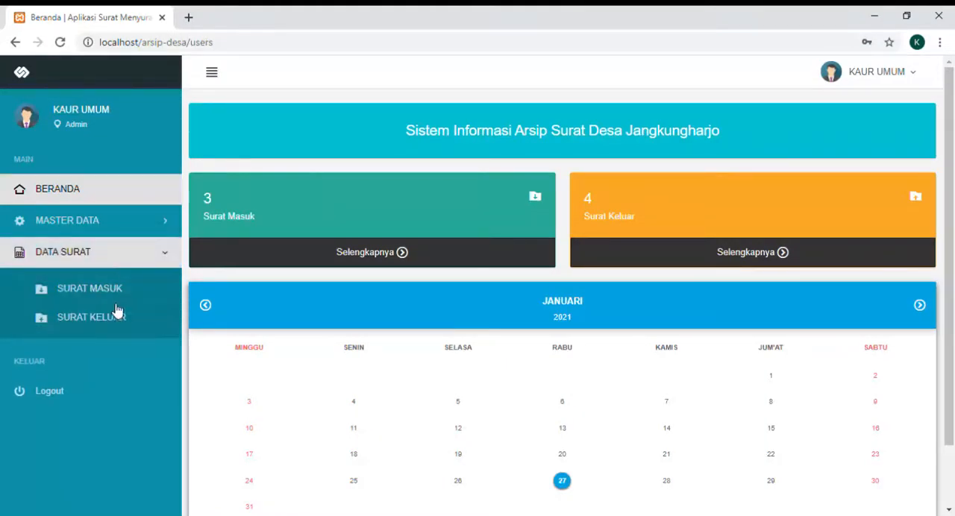
{"action": "left_click", "coordinate": [116, 323]}
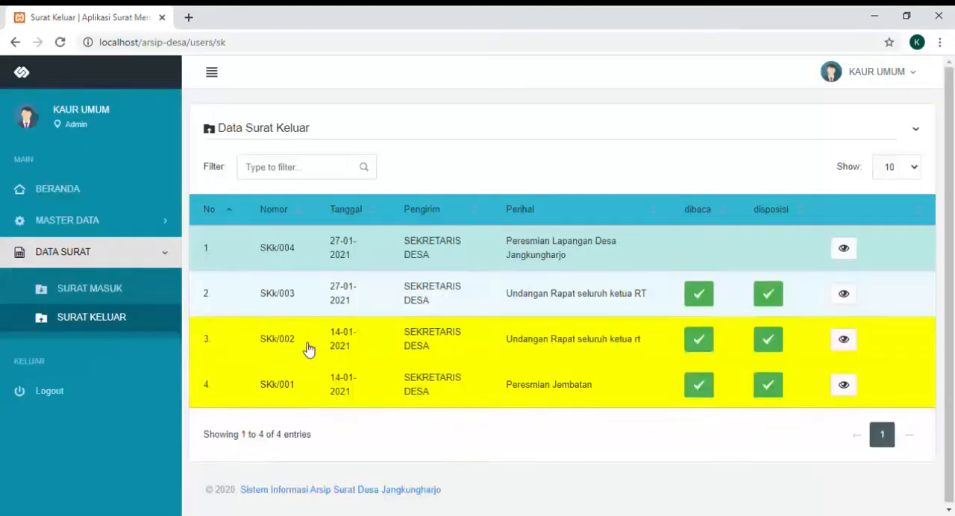
{"action": "left_click", "coordinate": [845, 250]}
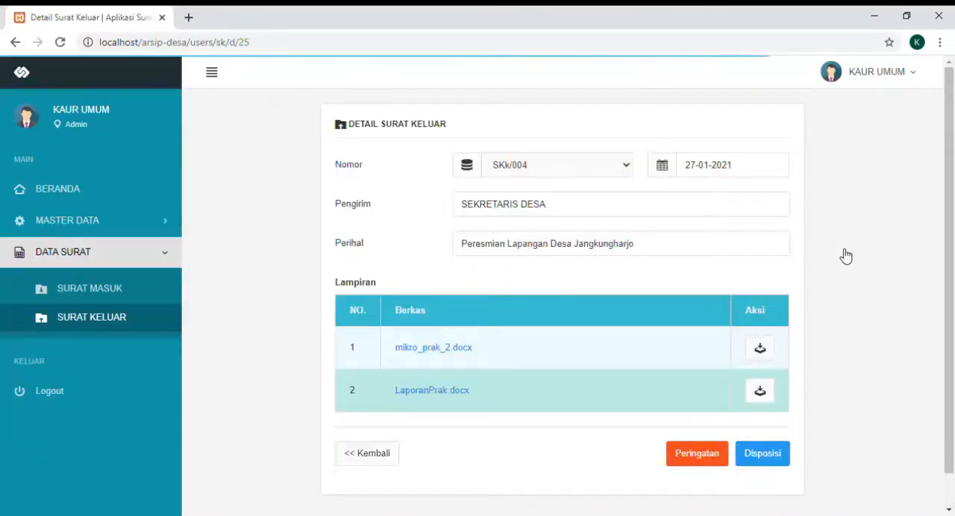
{"action": "left_click", "coordinate": [768, 455]}
{"action": "left_click", "coordinate": [768, 455]}
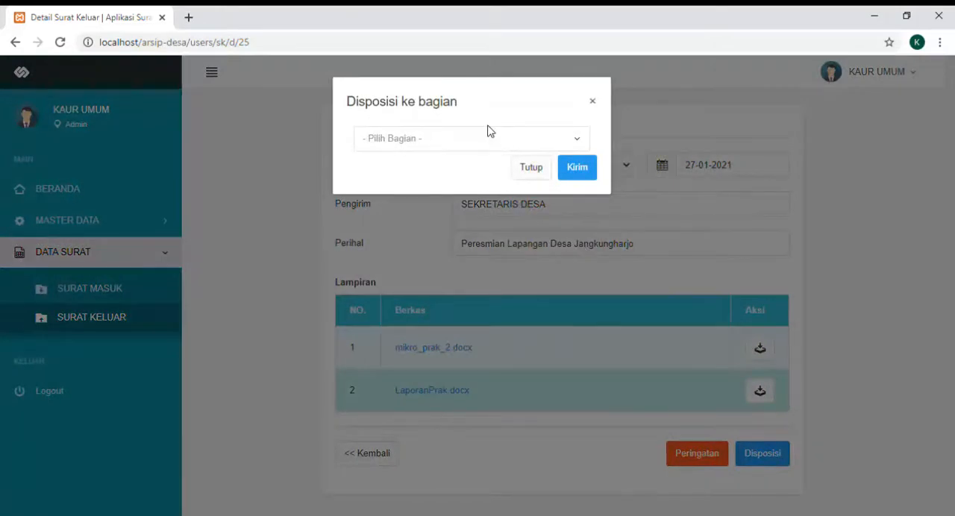
{"action": "left_click", "coordinate": [474, 144]}
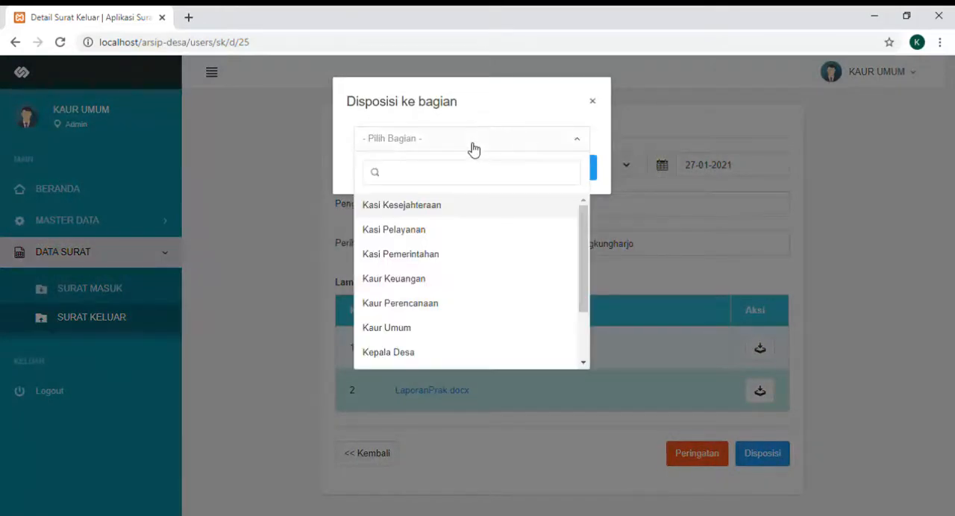
{"action": "left_click", "coordinate": [409, 355]}
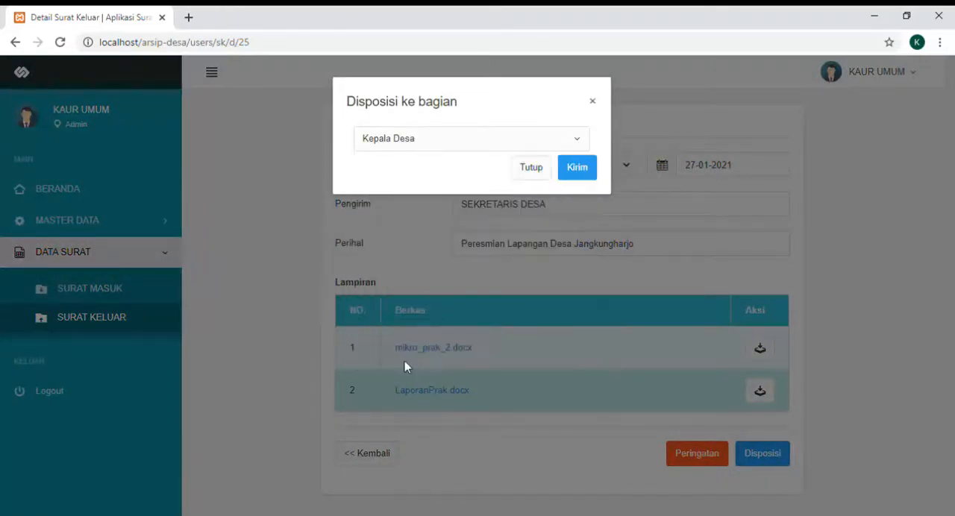
{"action": "left_click", "coordinate": [571, 169]}
{"action": "left_click", "coordinate": [550, 121]}
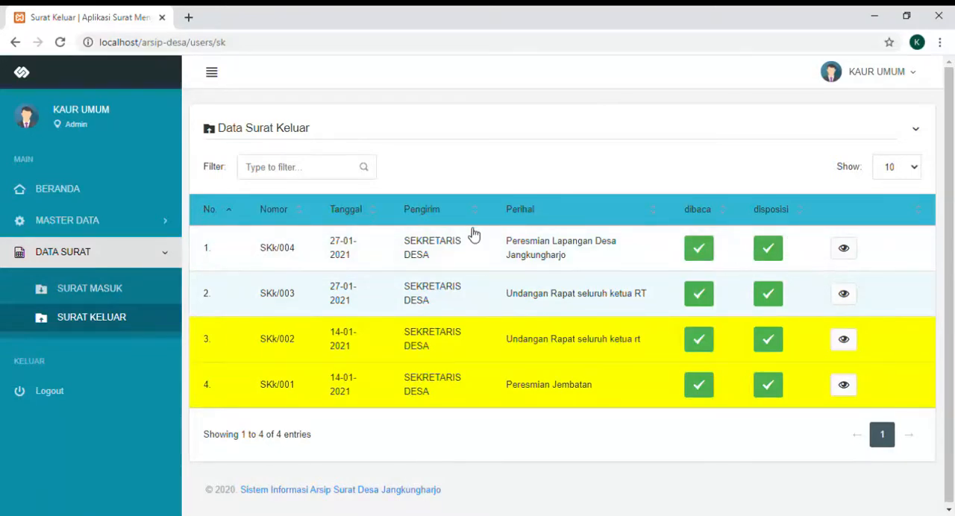
- Reopen the details of outgoing letter SKk/004 and flag it with a warning (Peringatan), confirming the action
{"action": "left_click", "coordinate": [115, 318]}
{"action": "left_click", "coordinate": [846, 251]}
{"action": "scroll", "coordinate": [751, 403], "scroll_direction": "down", "scroll_amount": 1}
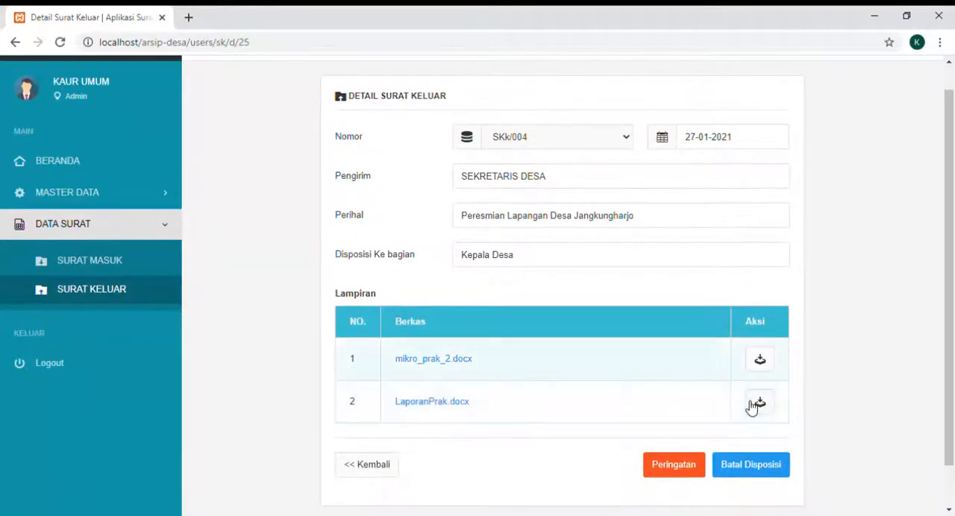
{"action": "left_click", "coordinate": [690, 472]}
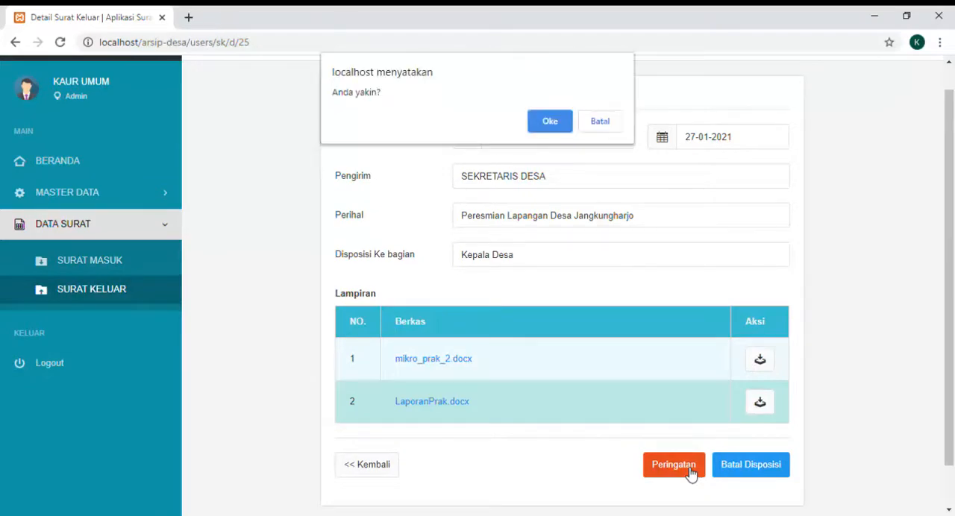
{"action": "left_click", "coordinate": [550, 122]}
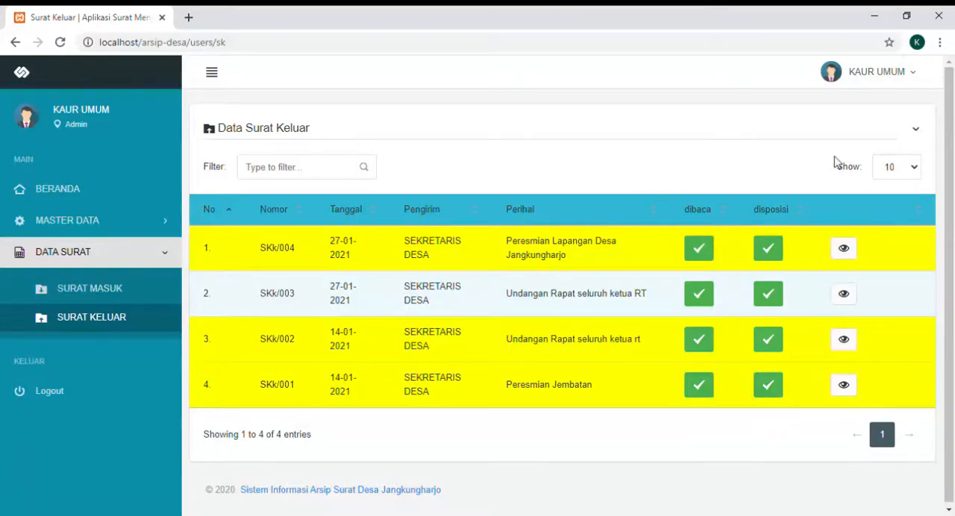
- Log out of the admin account and sign in as "user" with the account password
{"action": "left_click", "coordinate": [873, 81]}
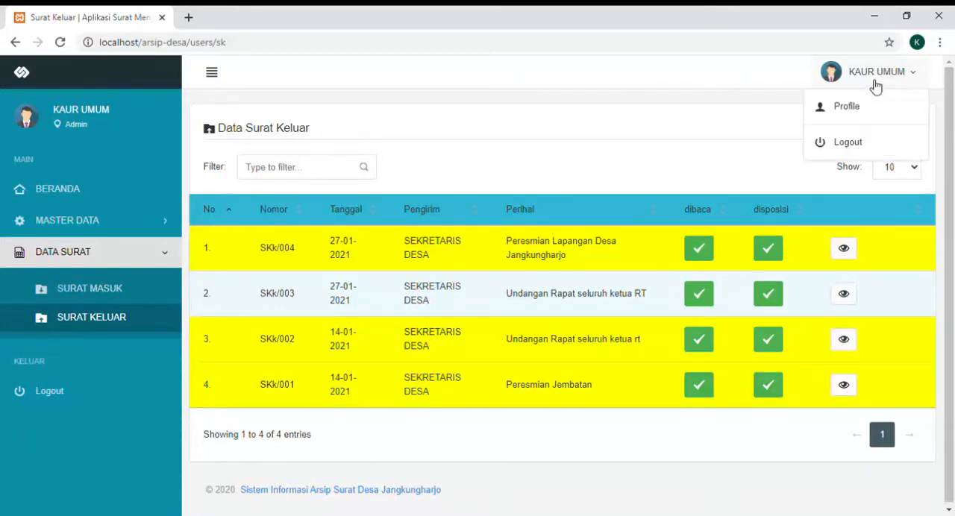
{"action": "left_click", "coordinate": [850, 144]}
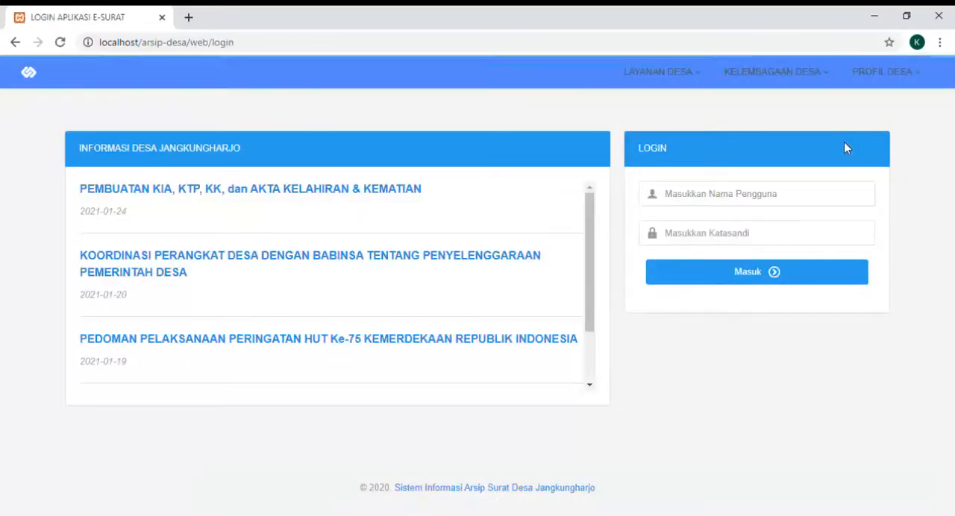
{"action": "left_click", "coordinate": [804, 200]}
{"action": "key", "text": "Down"}
{"action": "key", "text": "Down"}
{"action": "key", "text": "Down"}
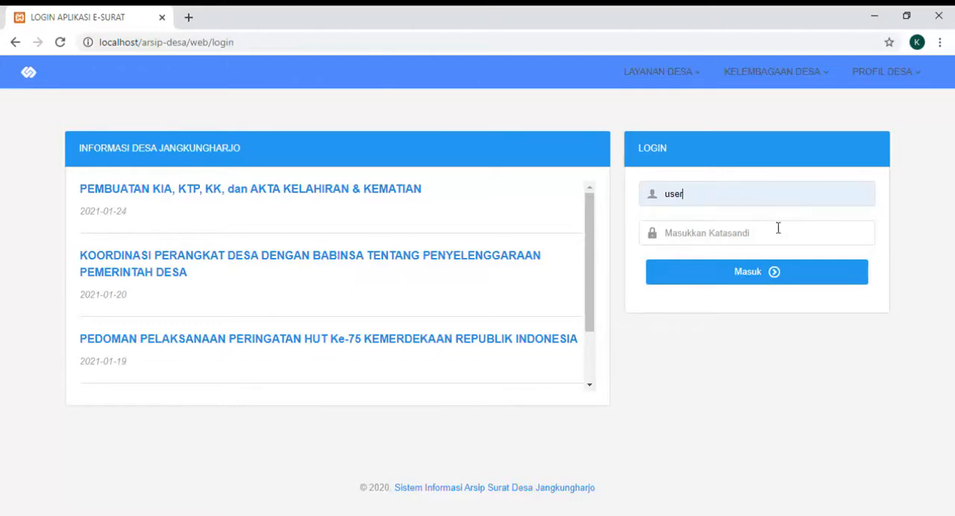
{"action": "type", "text": "us"}
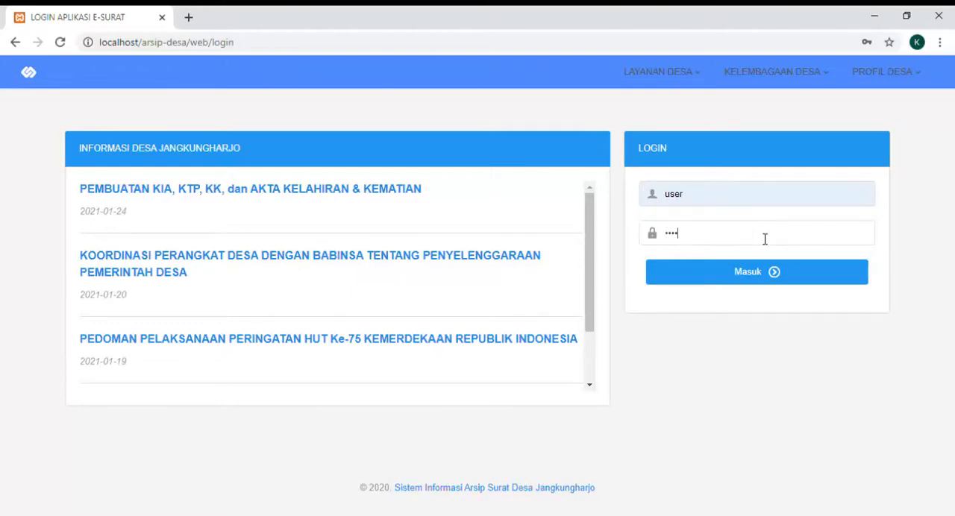
{"action": "left_click", "coordinate": [757, 276]}
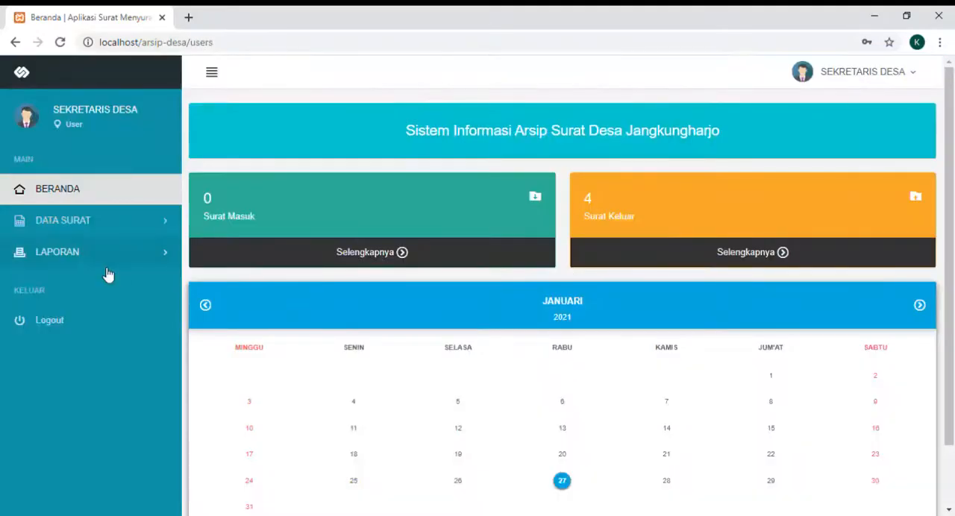
- Open the incoming letter report form (Laporan Surat Masuk) and set its start date to 14/01/2021
{"action": "left_click", "coordinate": [85, 259]}
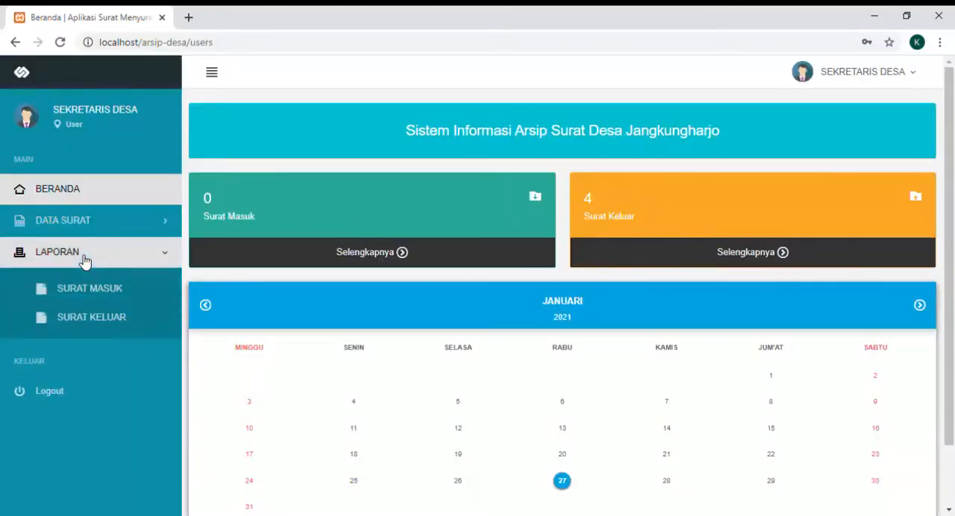
{"action": "left_click", "coordinate": [94, 291]}
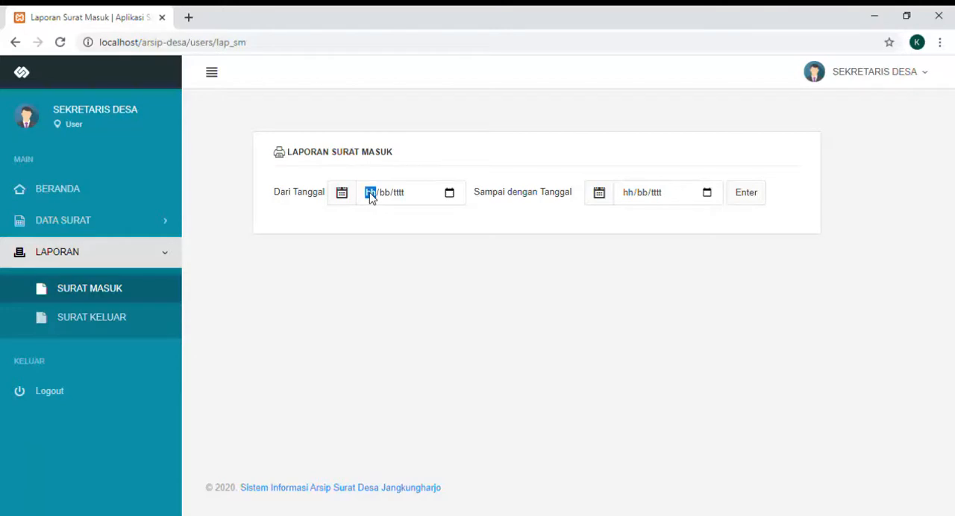
{"action": "type", "text": "12/bb/tttt"}
{"action": "left_click", "coordinate": [370, 193]}
{"action": "type", "text": "14/01/2021"}
- Set the incoming letter report's end date to 27/01/2021 and generate the report
{"action": "left_click", "coordinate": [625, 196]}
{"action": "type", "text": "21"}
{"action": "left_click", "coordinate": [624, 196]}
{"action": "type", "text": "27/01/tttt"}
{"action": "key", "text": "Right"}
{"action": "type", "text": "2"}
{"action": "left_click", "coordinate": [756, 197]}
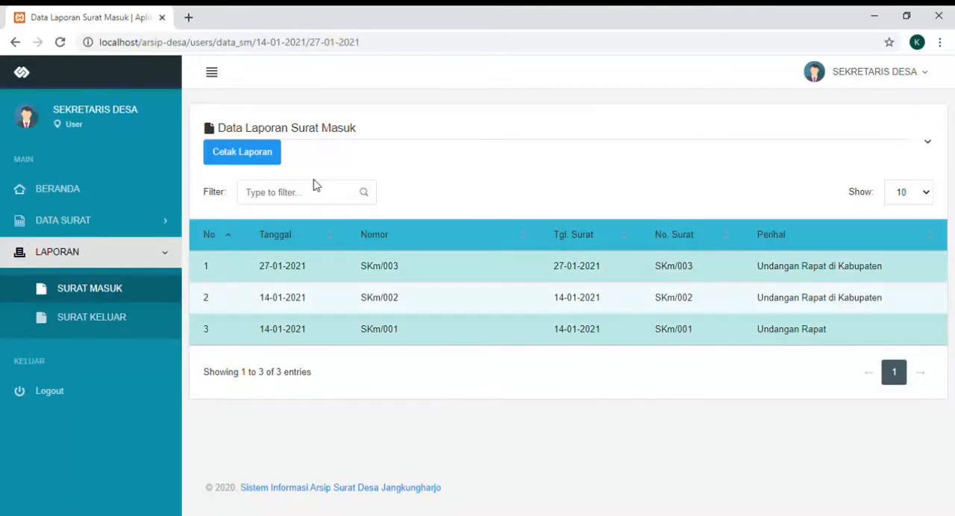
- Preview the printable version of the incoming letter report and close it without printing
{"action": "left_click", "coordinate": [230, 156]}
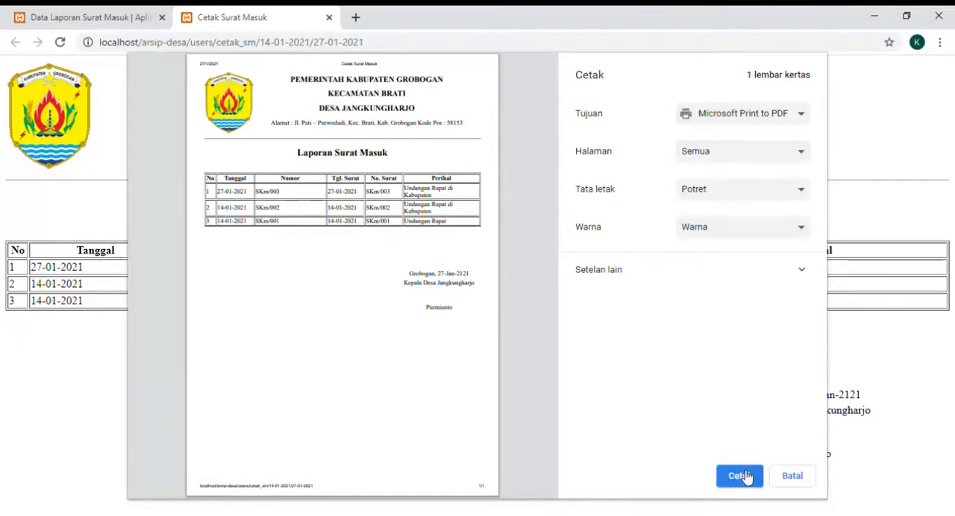
{"action": "left_click", "coordinate": [328, 18]}
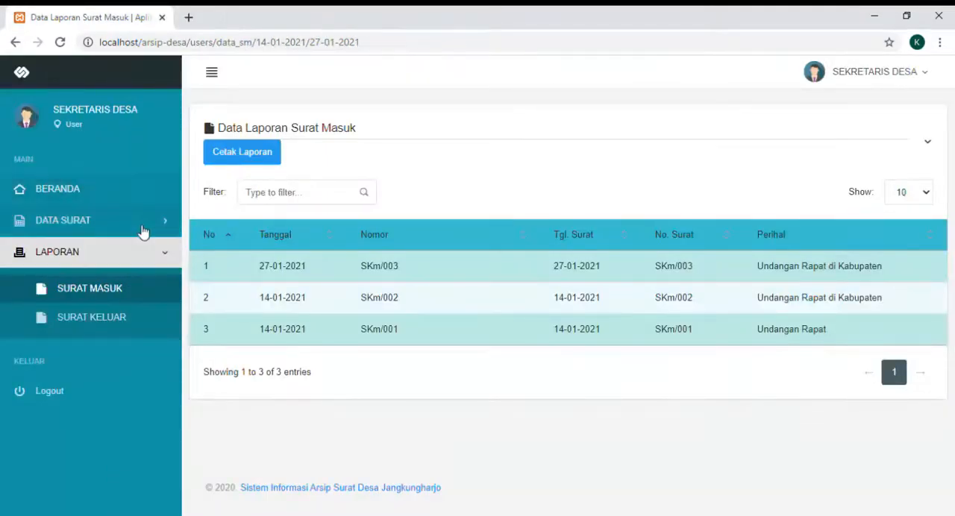
- Leave the incoming letter report and open the outgoing letter report form (Laporan Surat Keluar)
{"action": "left_click", "coordinate": [15, 43]}
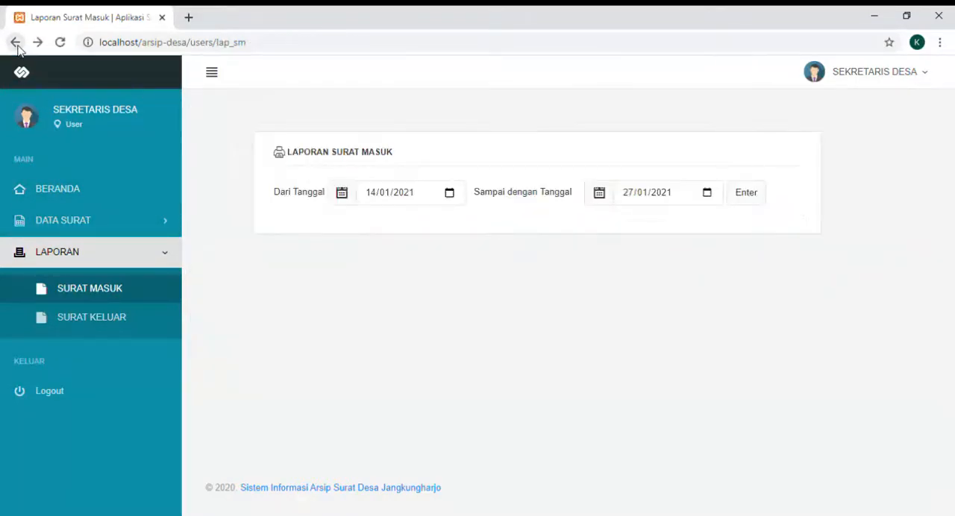
{"action": "left_click", "coordinate": [105, 321]}
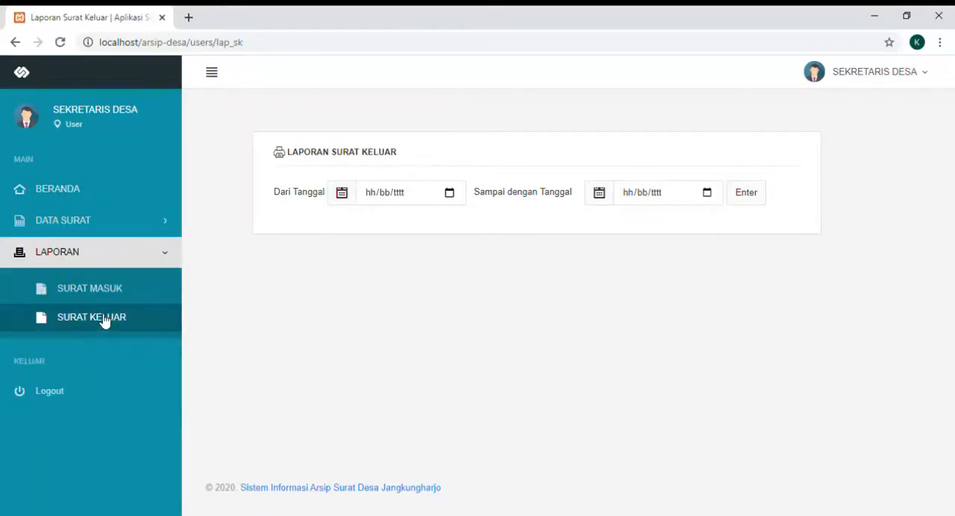